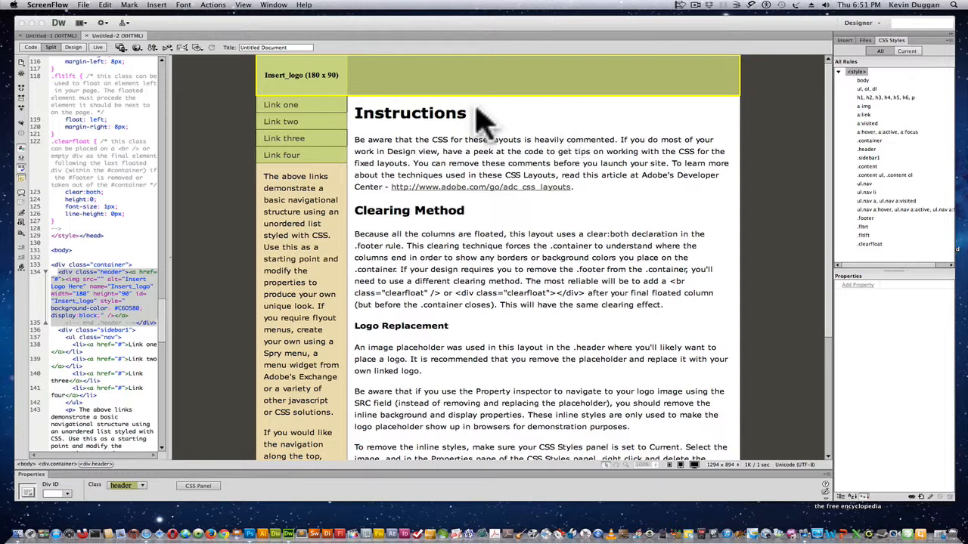
Create a new XHTML page from the layout with a header, left sidebar and content column.
{"action": "left_click", "coordinate": [84, 5]}
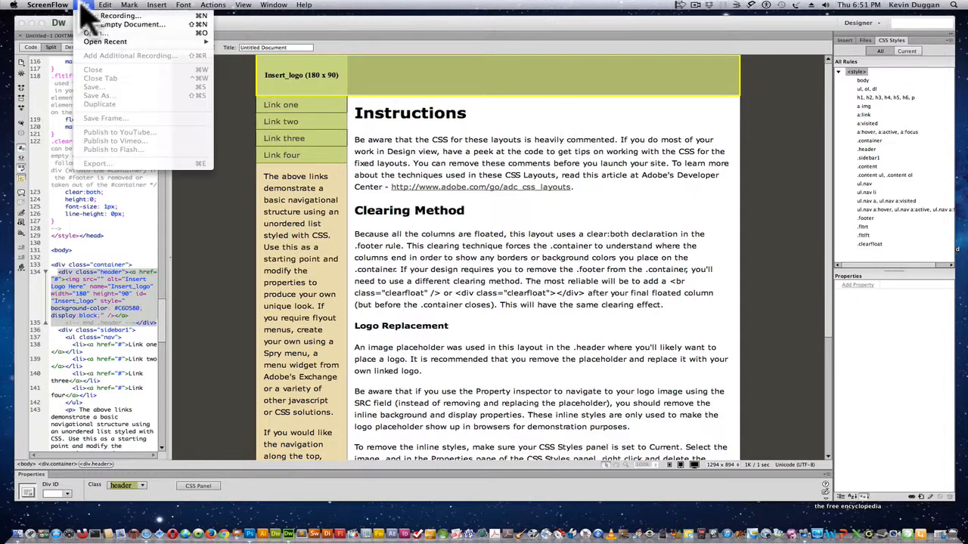
{"action": "left_click", "coordinate": [428, 82]}
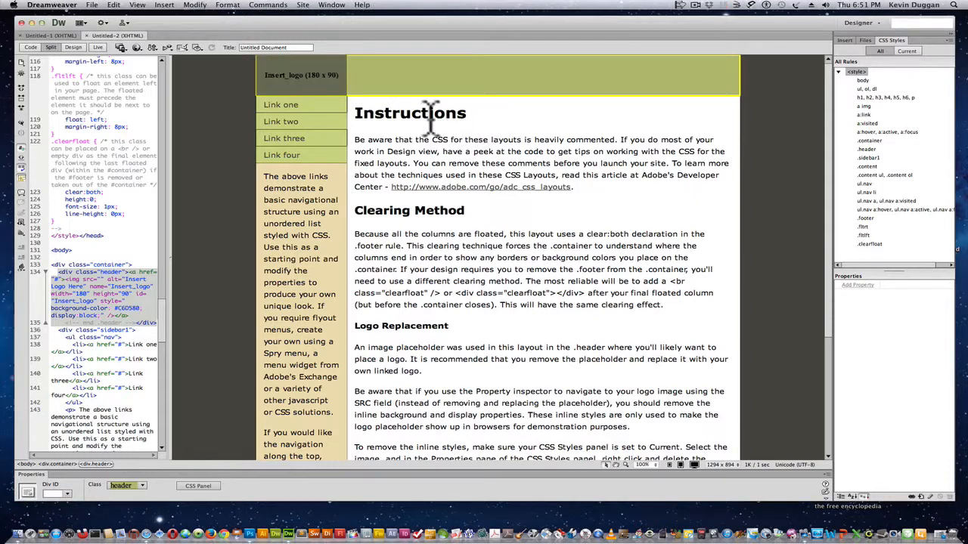
{"action": "left_click", "coordinate": [91, 5]}
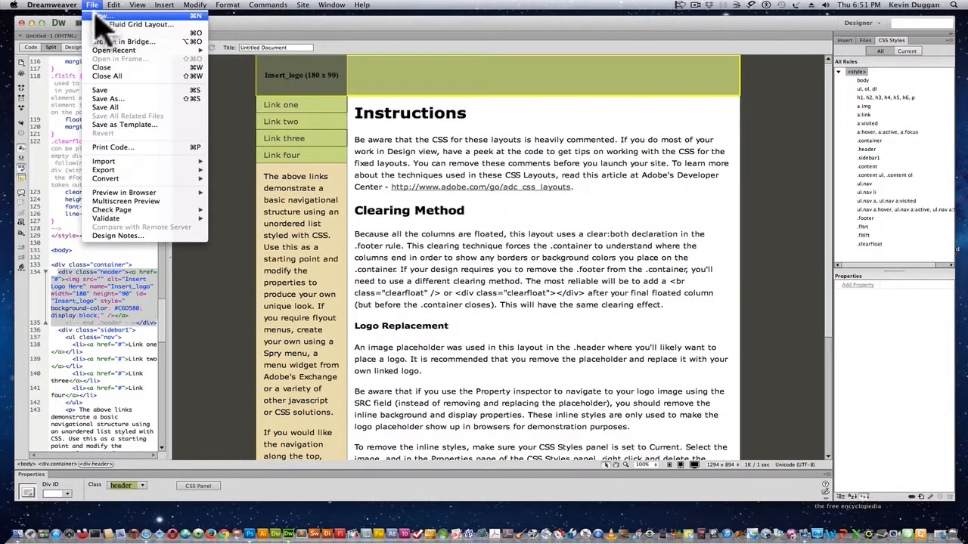
{"action": "left_click", "coordinate": [98, 16]}
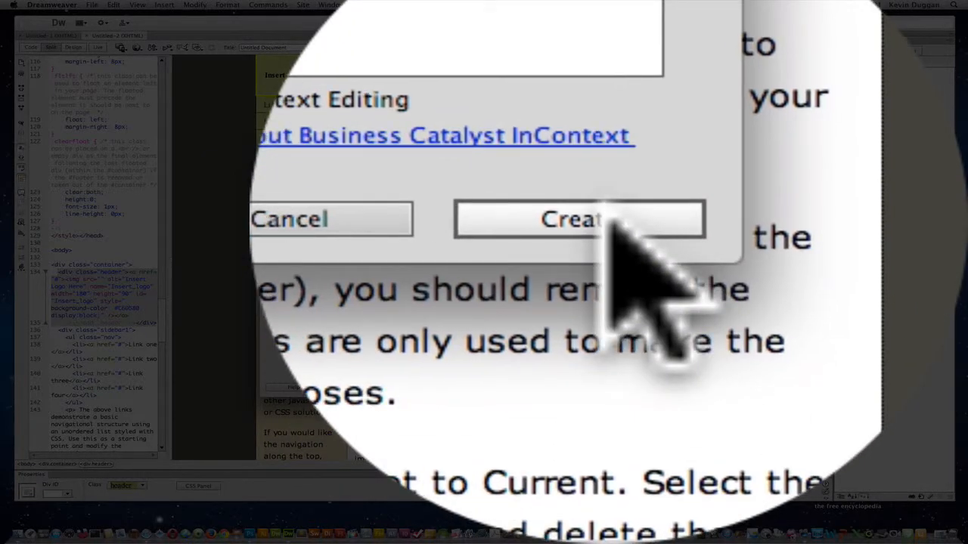
{"action": "left_click", "coordinate": [609, 221]}
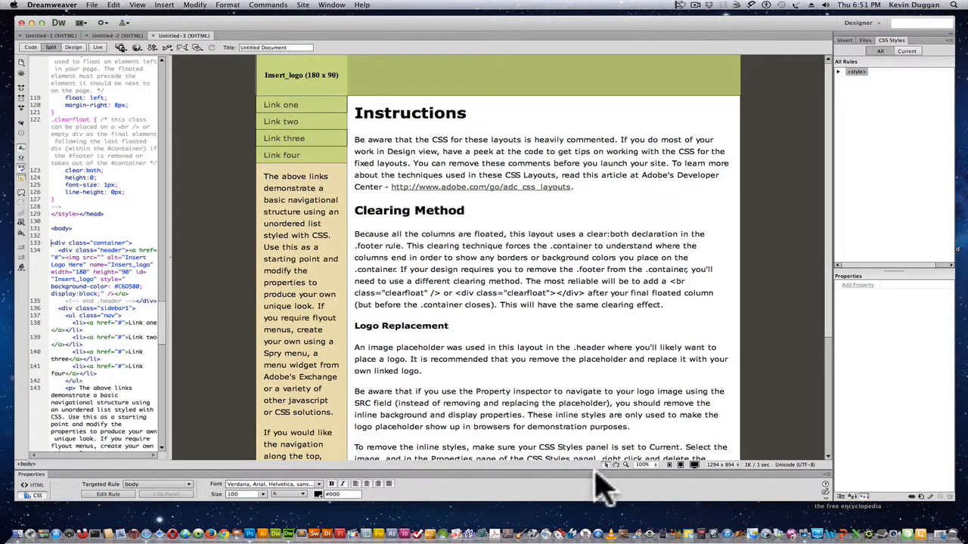
Delete the Insert_logo image placeholder from the page's header.
{"action": "left_click", "coordinate": [258, 234]}
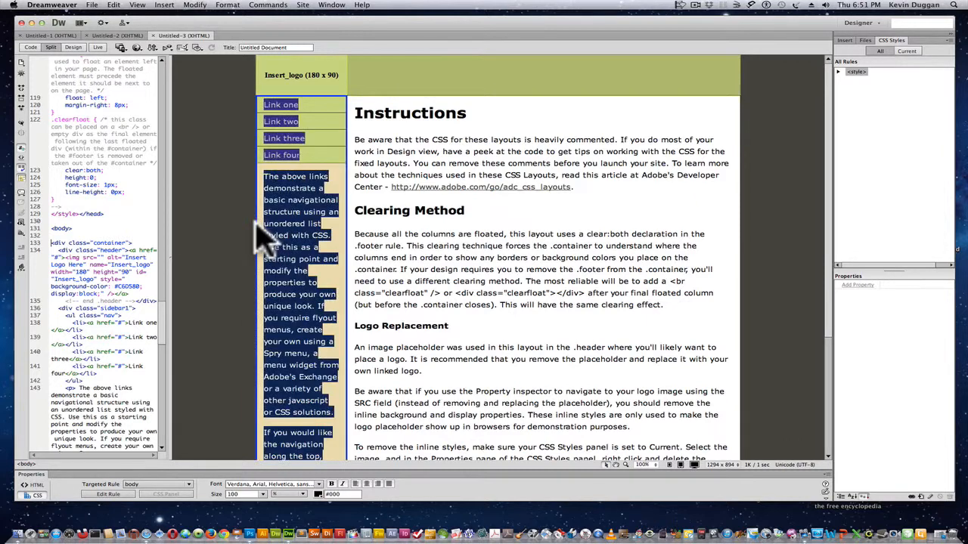
{"action": "left_click", "coordinate": [744, 242]}
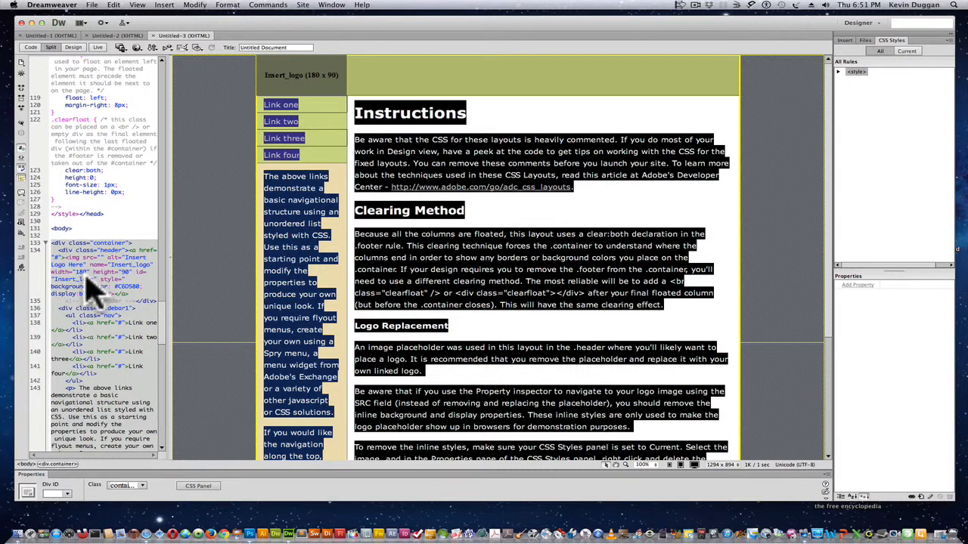
{"action": "left_click", "coordinate": [338, 61]}
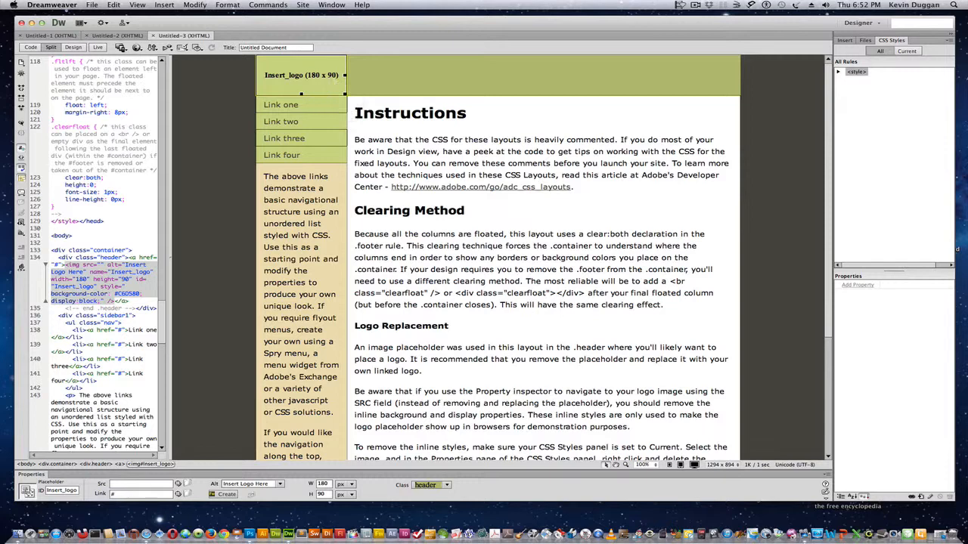
{"action": "key", "text": "Delete"}
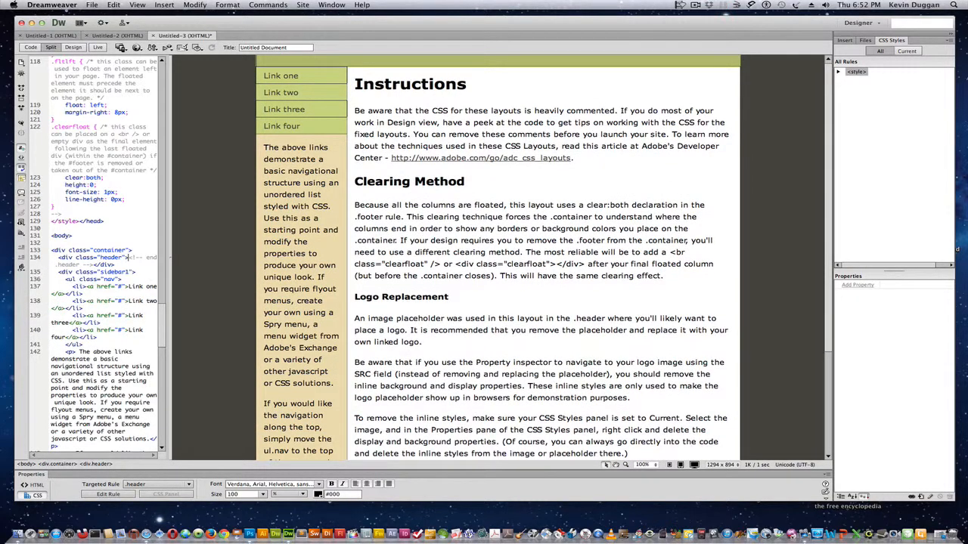
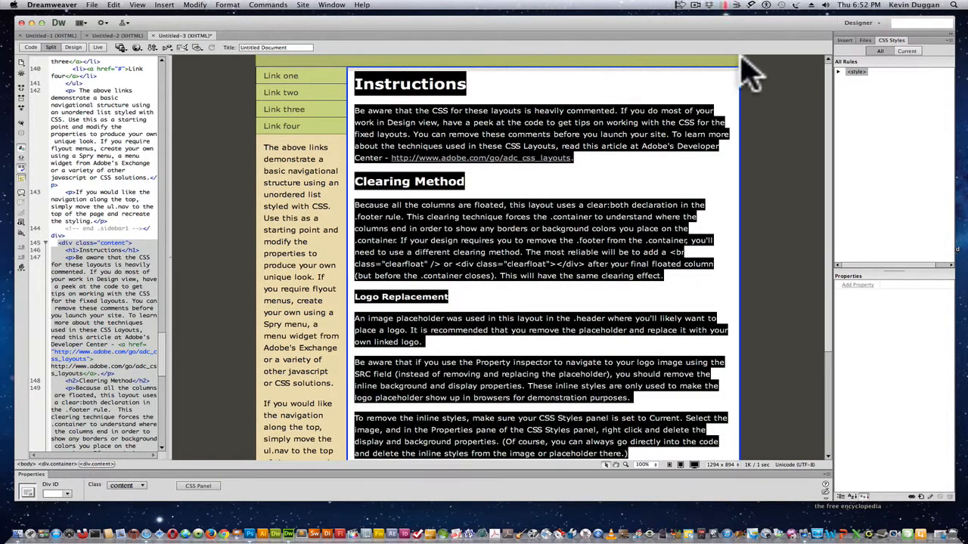
Inspect the container div's box properties and select the header div.
{"action": "right_click", "coordinate": [747, 73]}
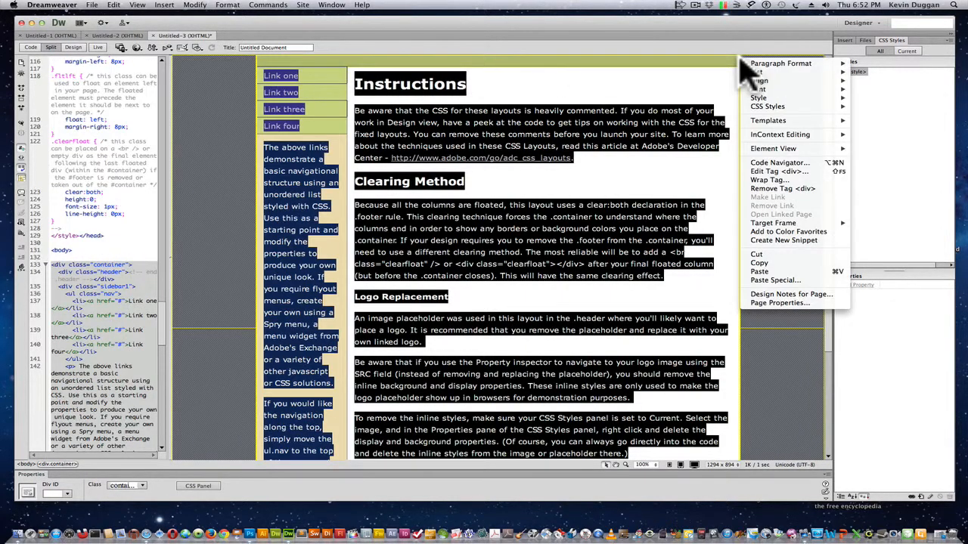
{"action": "left_click", "coordinate": [717, 76]}
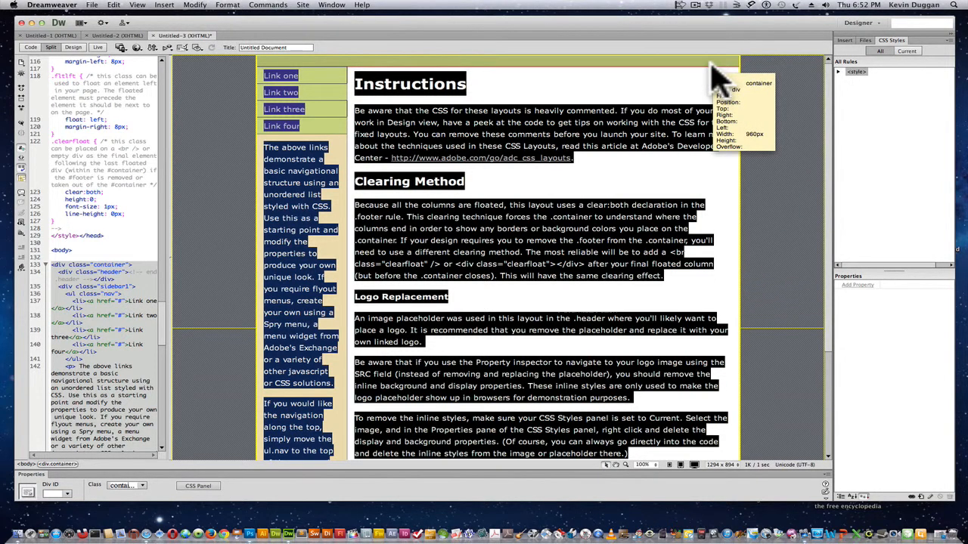
{"action": "left_click", "coordinate": [712, 66]}
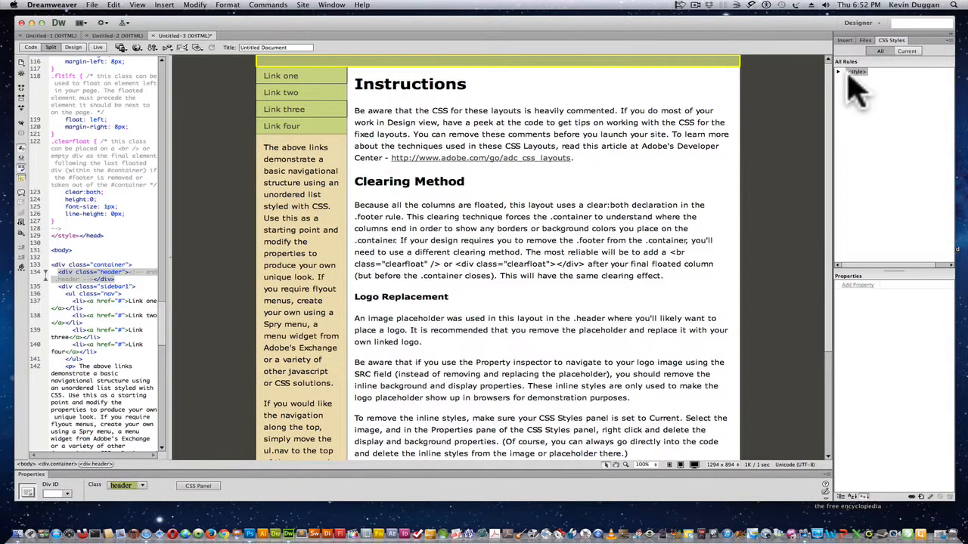
Set the box height of the .header CSS rule to 200 px.
{"action": "left_click", "coordinate": [839, 71]}
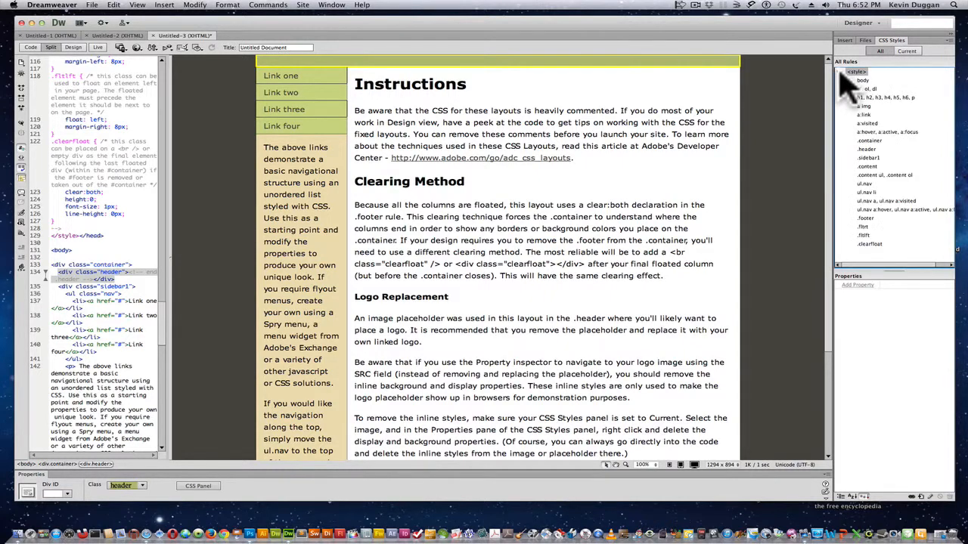
{"action": "left_click", "coordinate": [865, 149]}
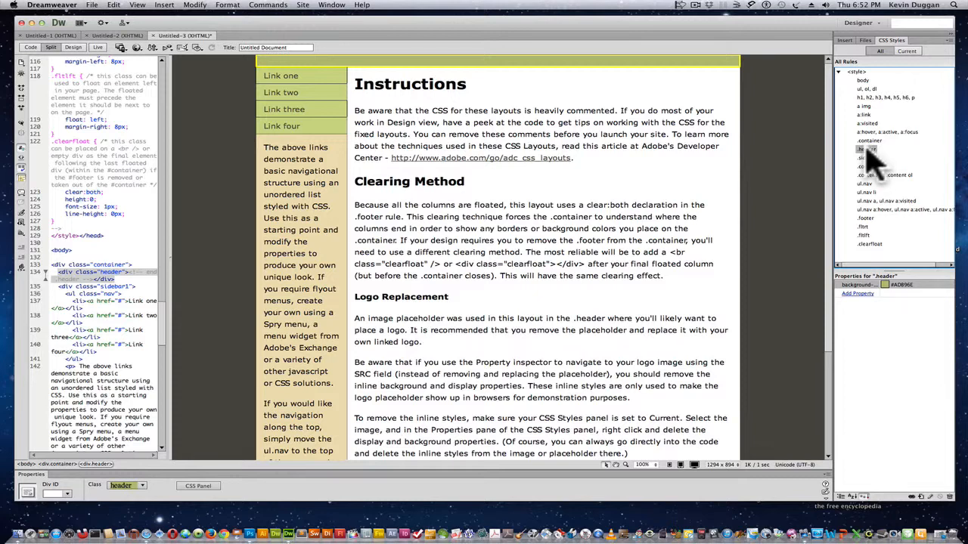
{"action": "double_click", "coordinate": [868, 149]}
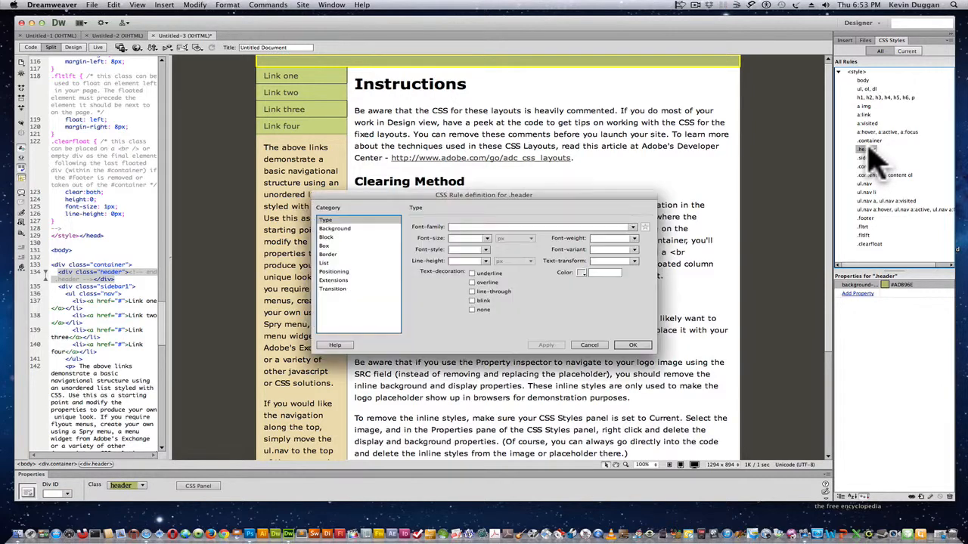
{"action": "left_click", "coordinate": [327, 246]}
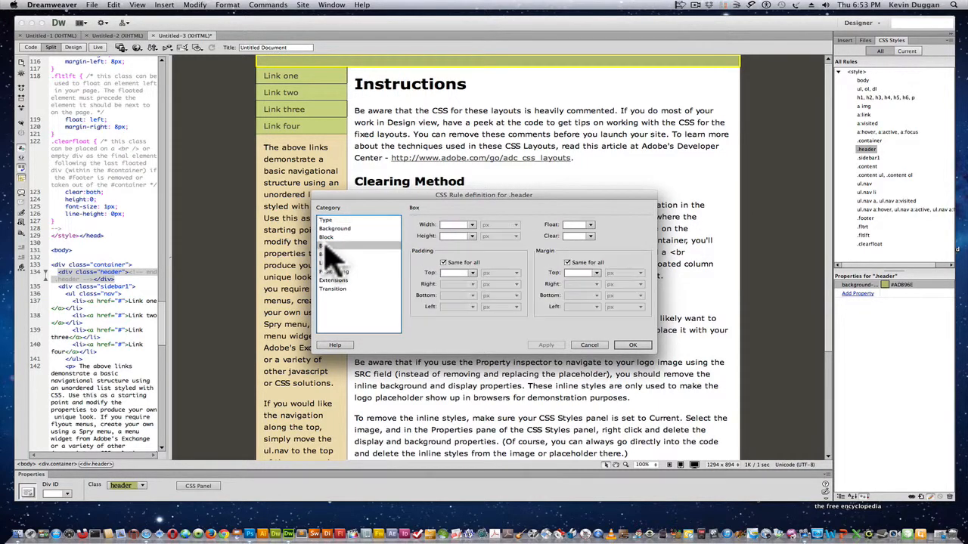
{"action": "left_click", "coordinate": [447, 236]}
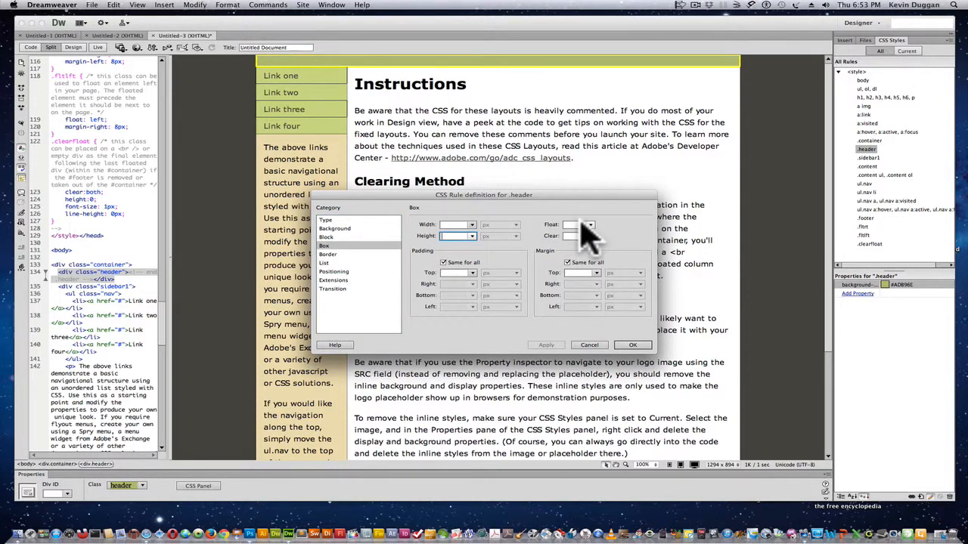
{"action": "type", "text": "200"}
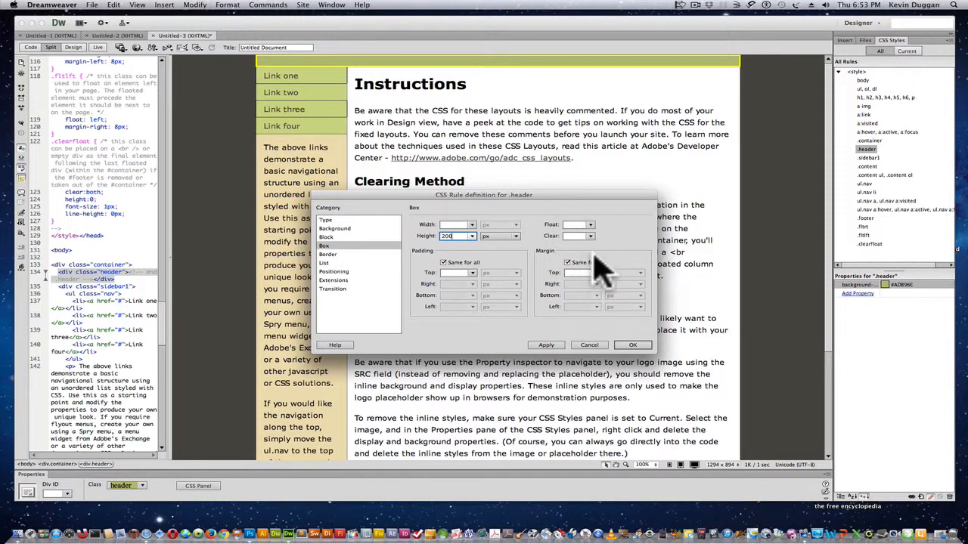
{"action": "left_click", "coordinate": [630, 345]}
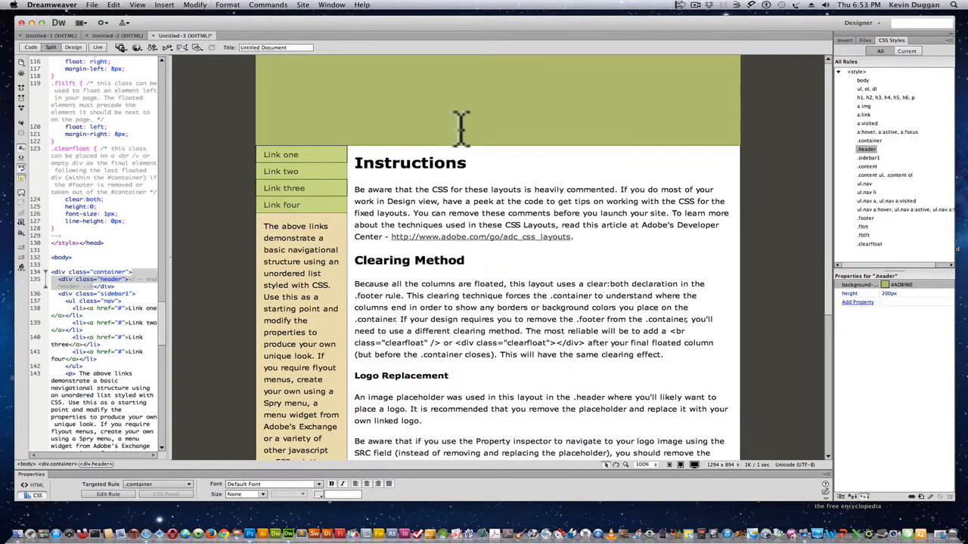
{"action": "left_click", "coordinate": [401, 106]}
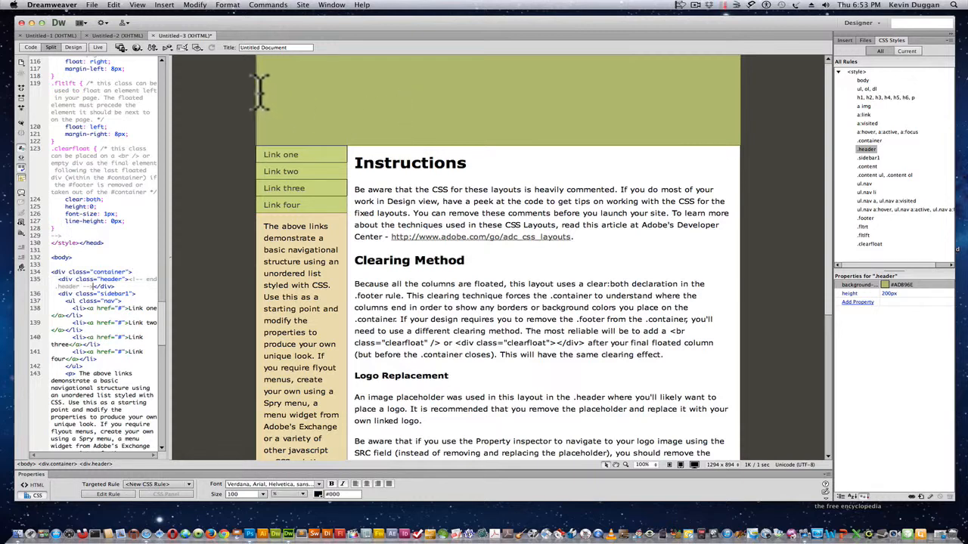
Save the page as new.html in the DreamweaverCS6 folder.
{"action": "left_click", "coordinate": [92, 5]}
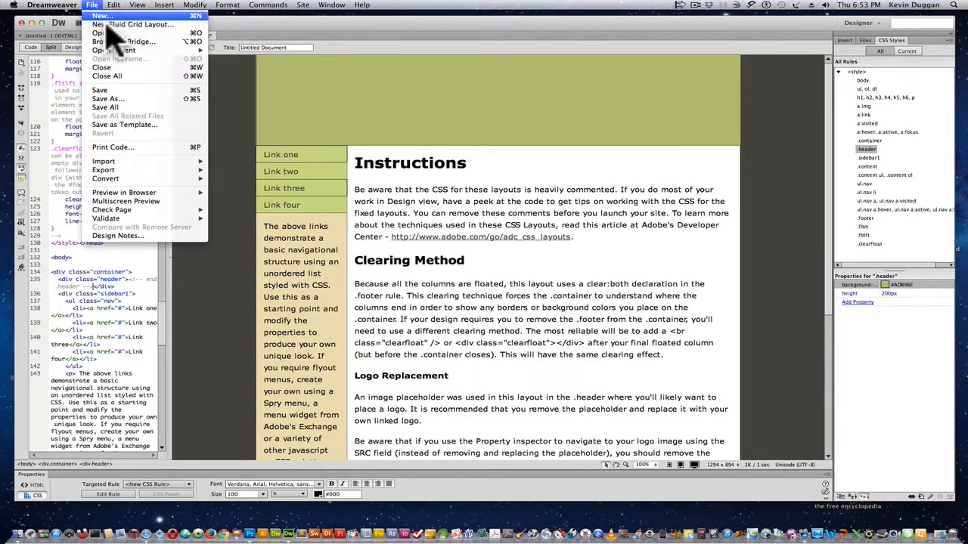
{"action": "left_click", "coordinate": [134, 99]}
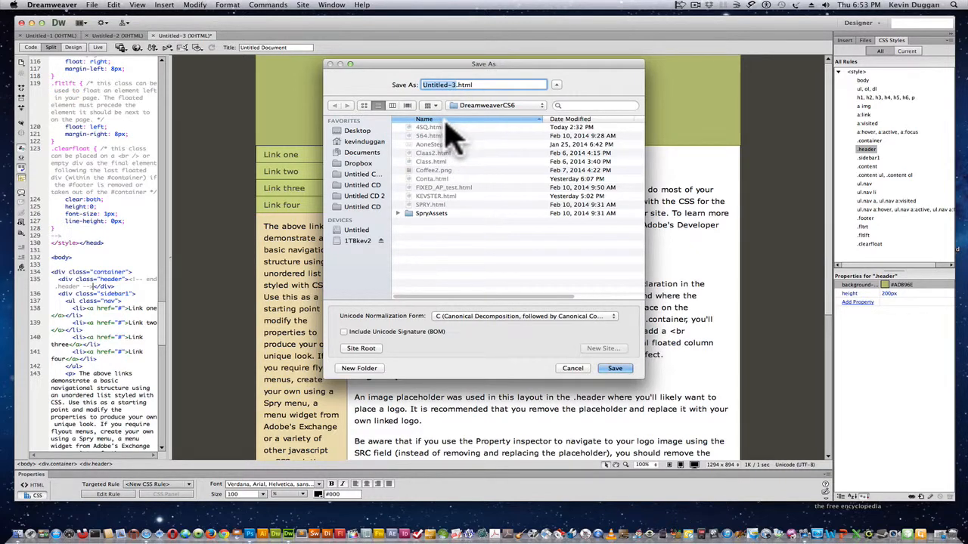
{"action": "type", "text": "new"}
{"action": "left_click", "coordinate": [616, 369]}
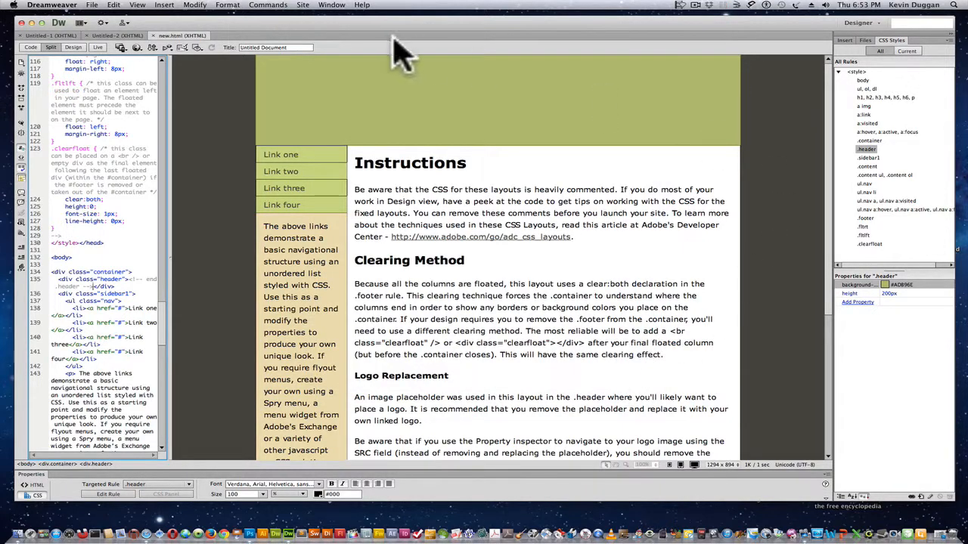
Switch to Photoshop and start a new document with the Web preset at 1024 x 768.
{"action": "left_click_drag", "start_coordinate": [382, 22], "coordinate": [360, 33]}
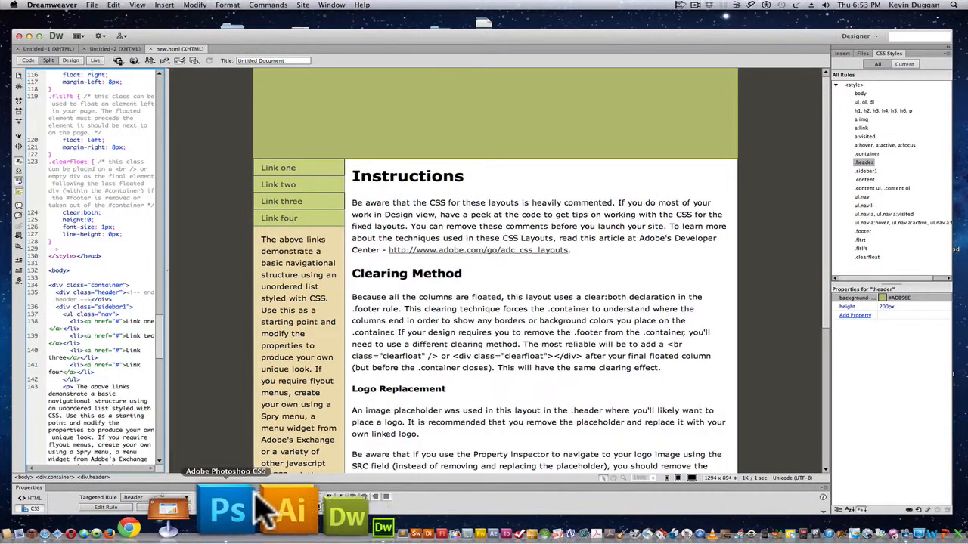
{"action": "left_click", "coordinate": [219, 512]}
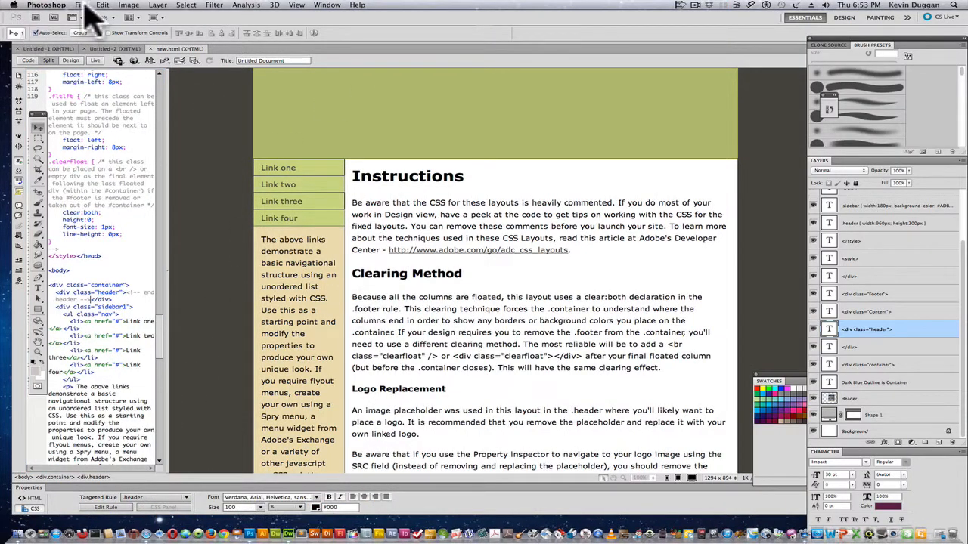
{"action": "left_click", "coordinate": [82, 7]}
{"action": "left_click", "coordinate": [91, 15]}
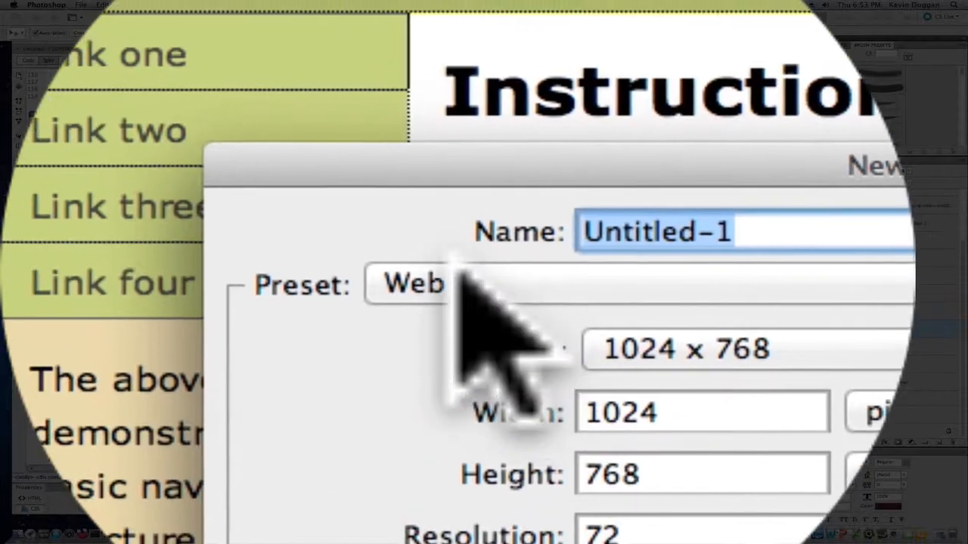
{"action": "left_click", "coordinate": [355, 219]}
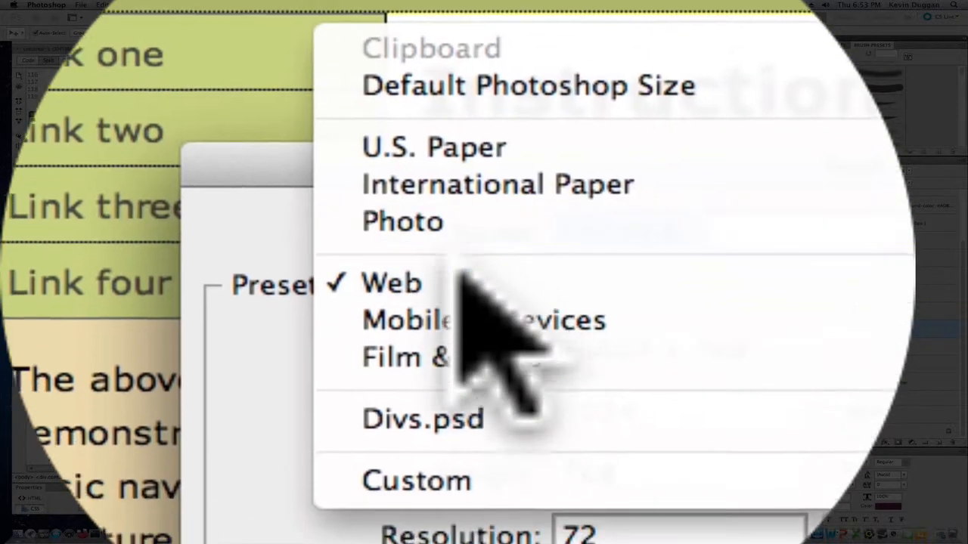
{"action": "left_click", "coordinate": [500, 440]}
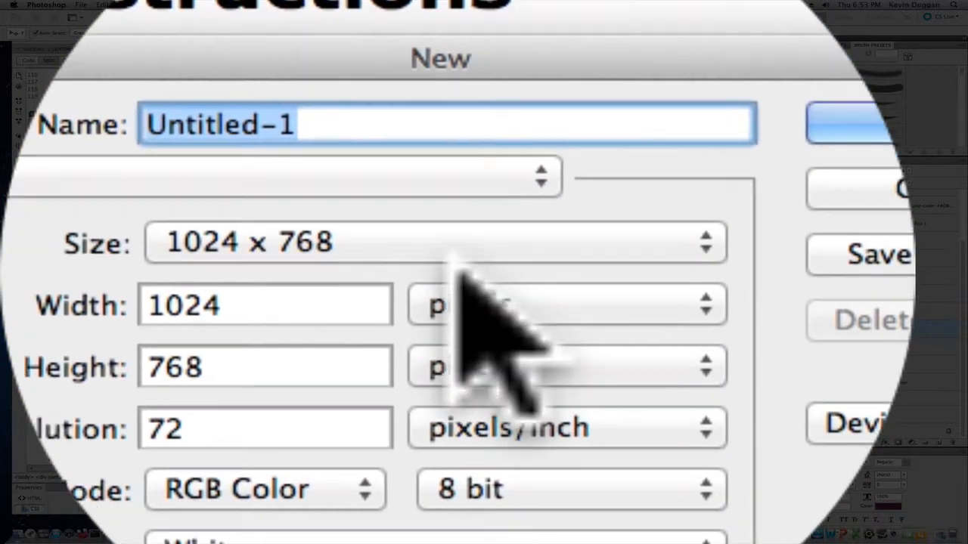
{"action": "left_click", "coordinate": [459, 265]}
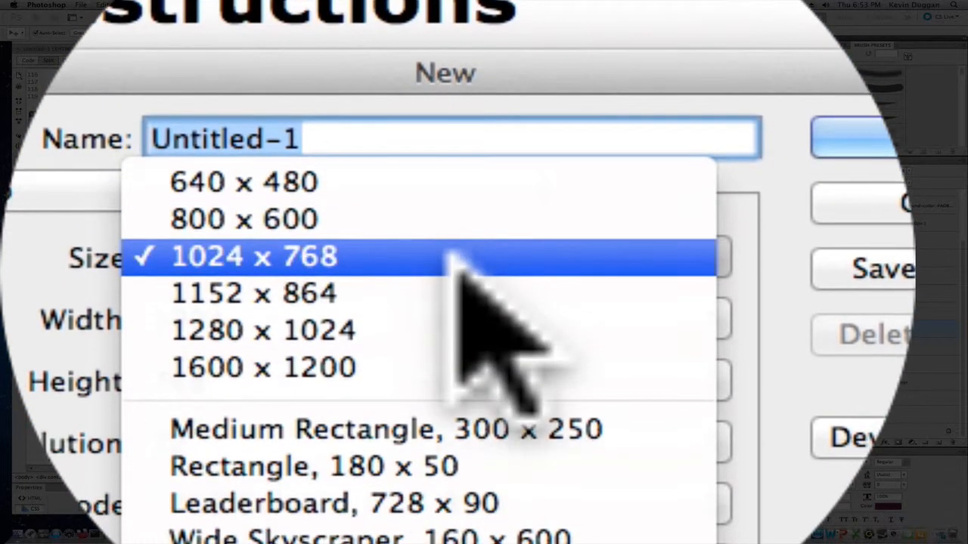
{"action": "left_click", "coordinate": [454, 258]}
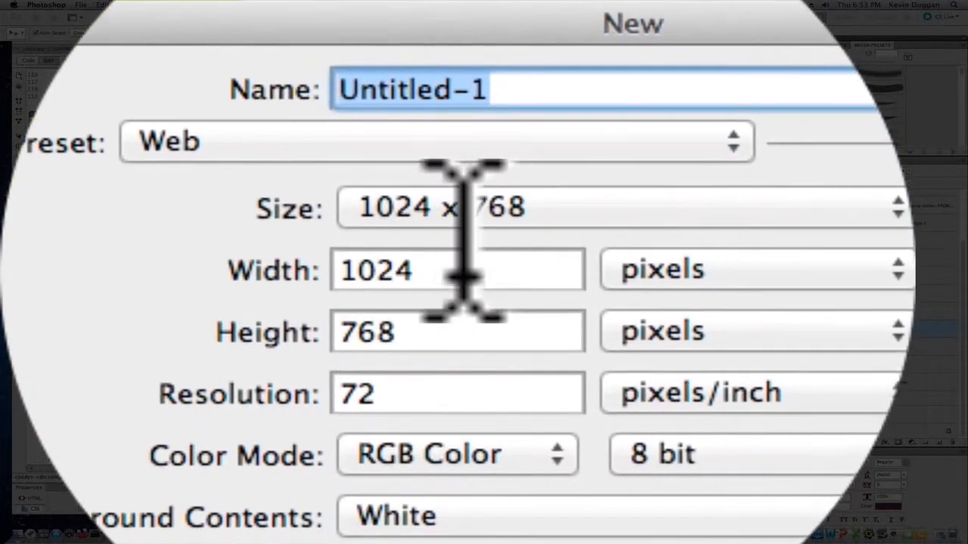
Set the new document's width to 960 pixels.
{"action": "left_click_drag", "start_coordinate": [449, 326], "coordinate": [226, 323]}
{"action": "left_click", "coordinate": [900, 270]}
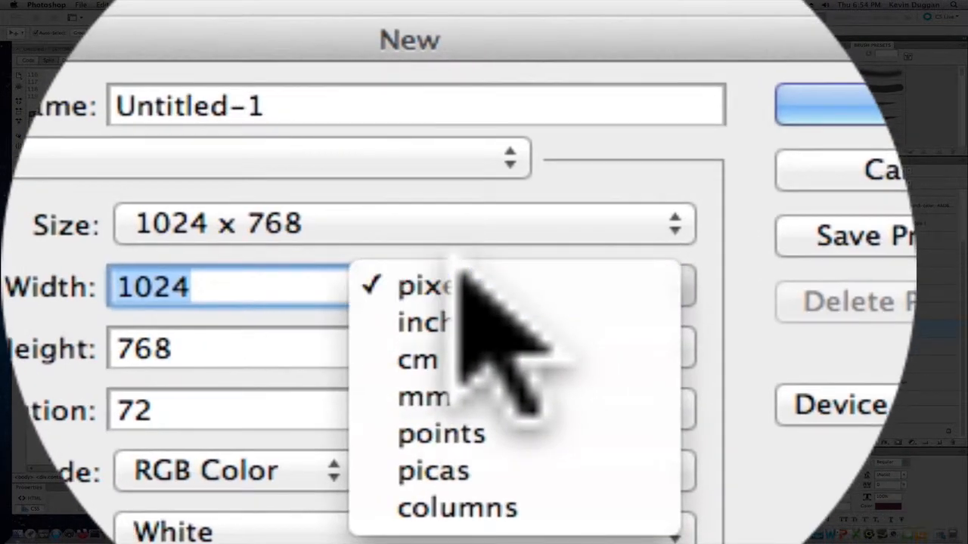
{"action": "left_click", "coordinate": [454, 255]}
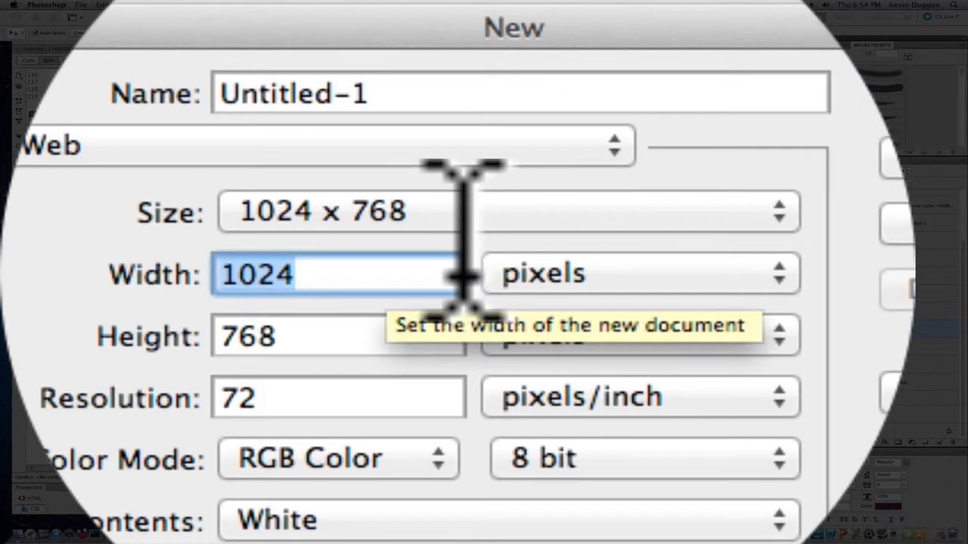
{"action": "type", "text": "960"}
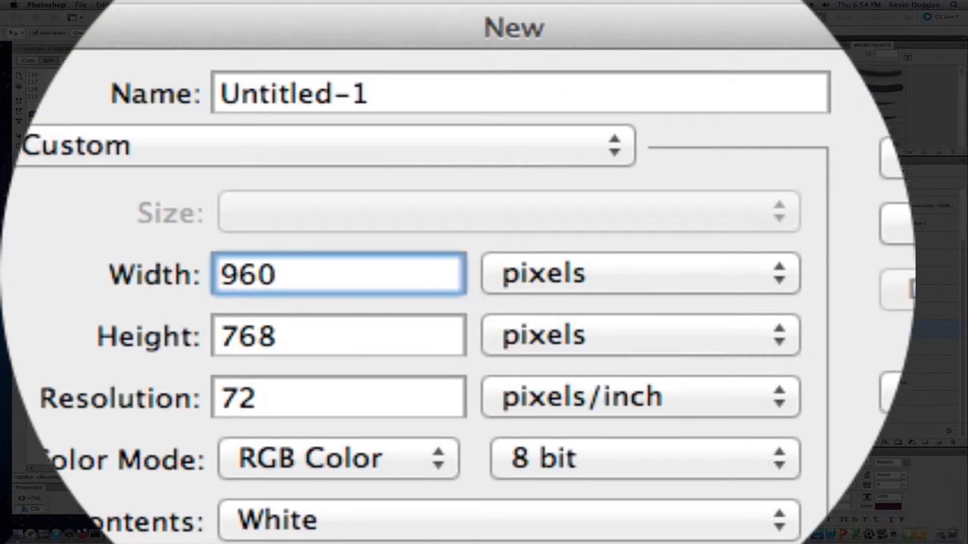
{"action": "key", "text": "Tab"}
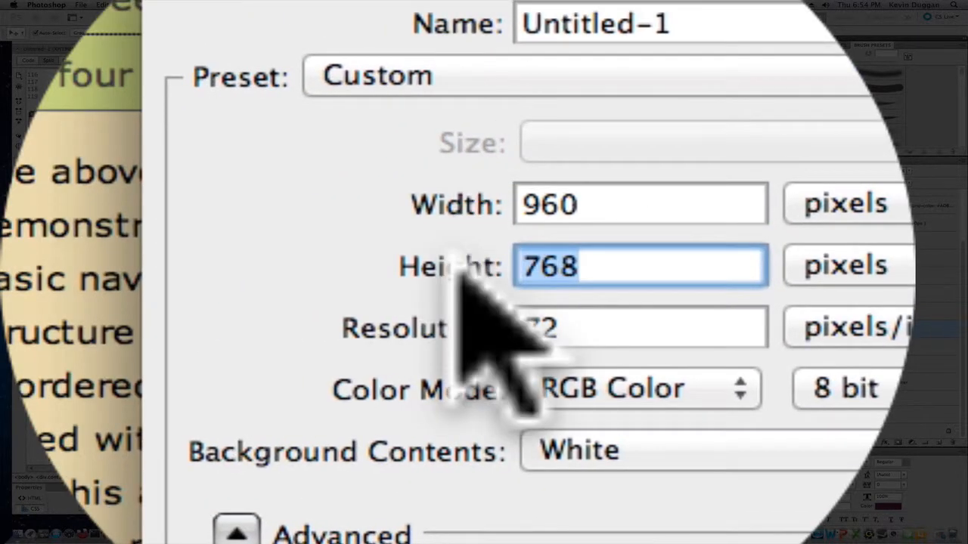
Create the document with a height of 200 pixels and reposition its window so the whole canvas shows.
{"action": "type", "text": "200"}
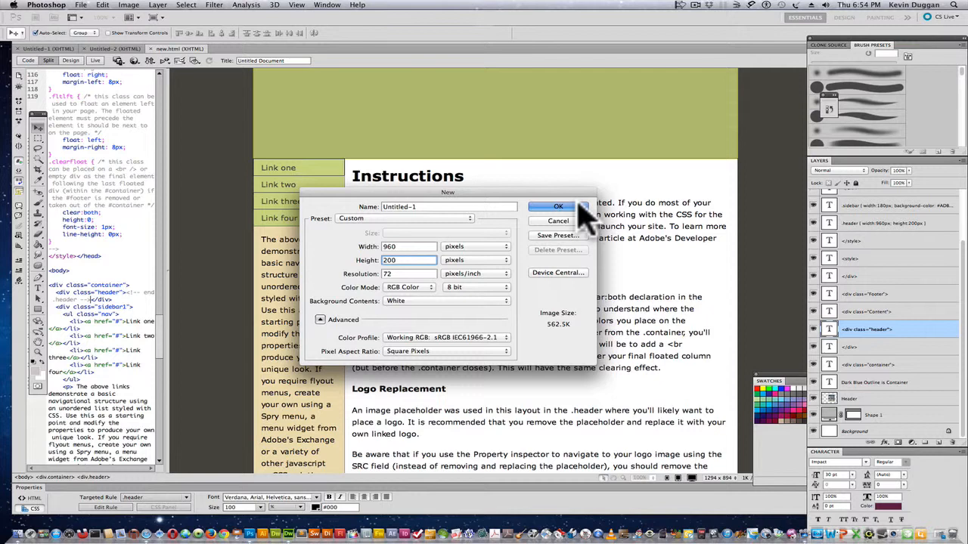
{"action": "left_click", "coordinate": [579, 206]}
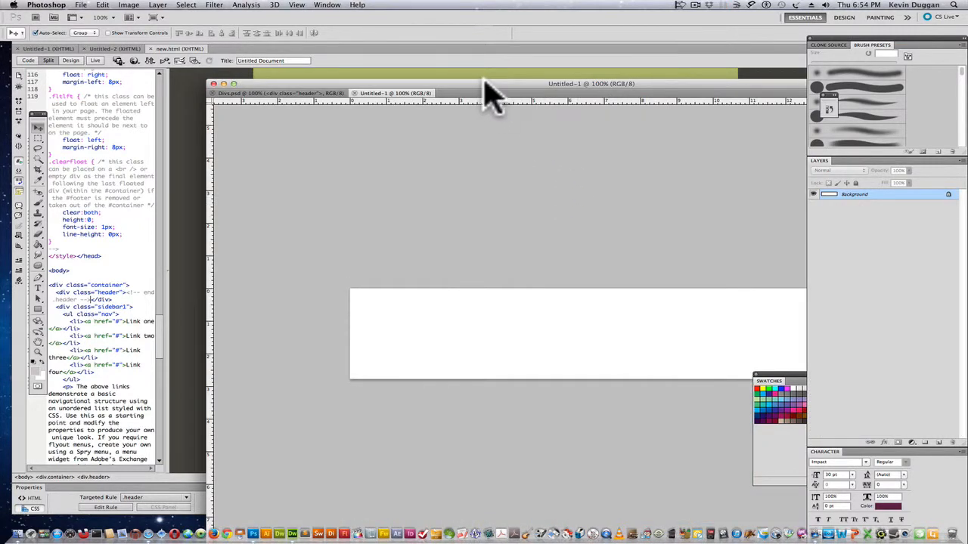
{"action": "left_click_drag", "start_coordinate": [484, 83], "coordinate": [365, 28]}
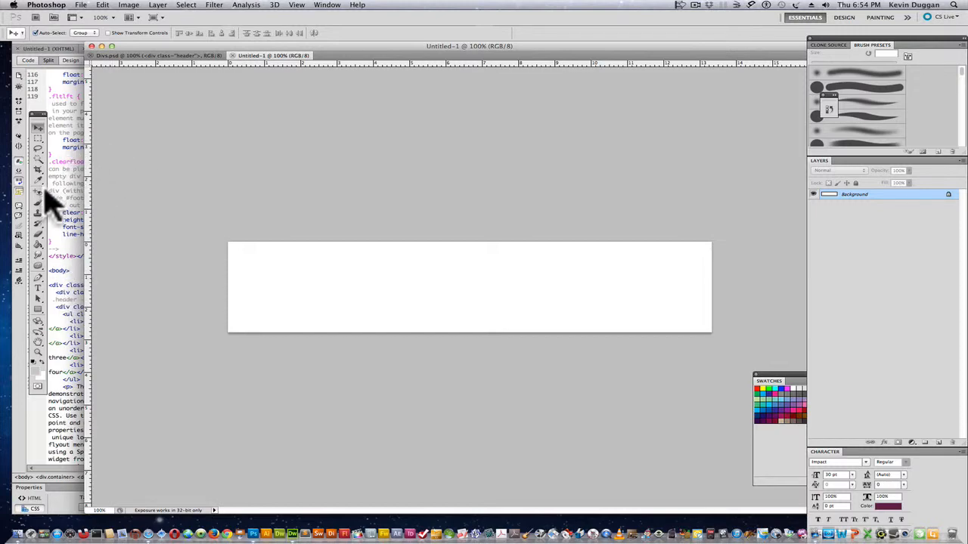
Place the tool palette beside the canvas in its two-column layout and activate the Gradient tool.
{"action": "left_click_drag", "start_coordinate": [44, 119], "coordinate": [149, 83]}
{"action": "left_click", "coordinate": [150, 80]}
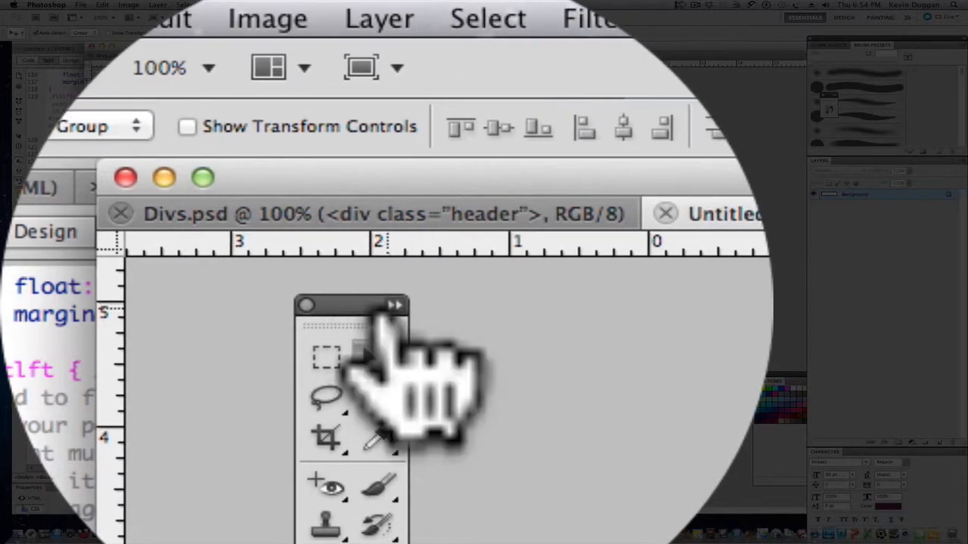
{"action": "left_click", "coordinate": [394, 305]}
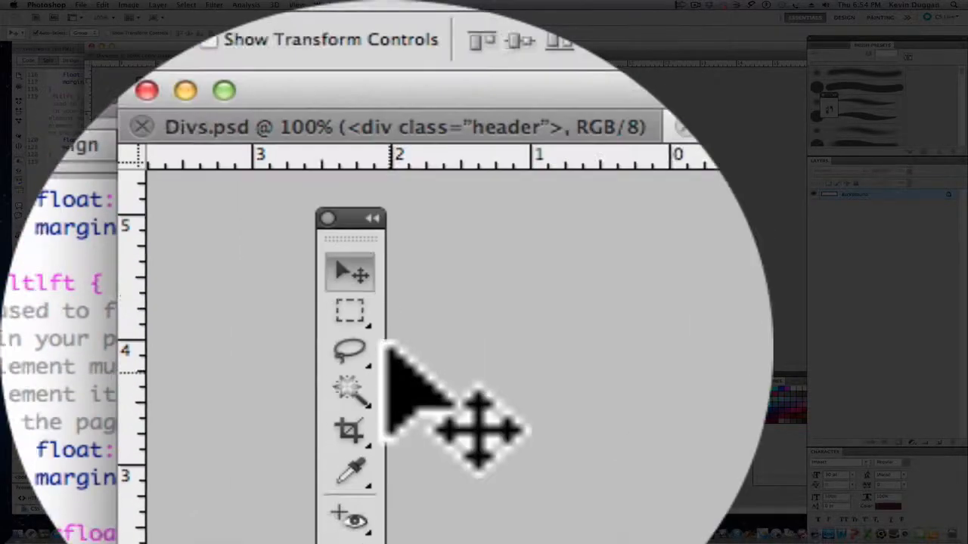
{"action": "left_click", "coordinate": [372, 218]}
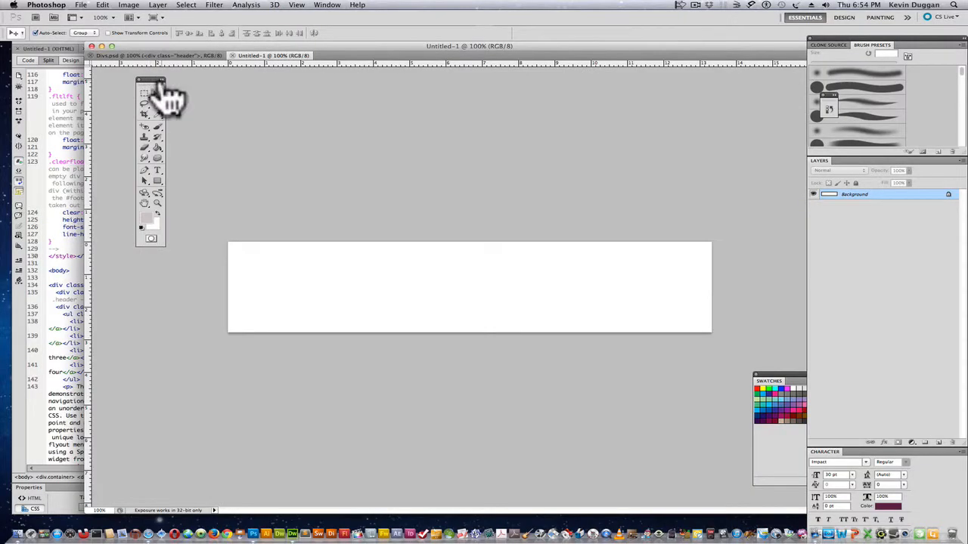
{"action": "left_click", "coordinate": [158, 80]}
{"action": "left_click", "coordinate": [155, 81]}
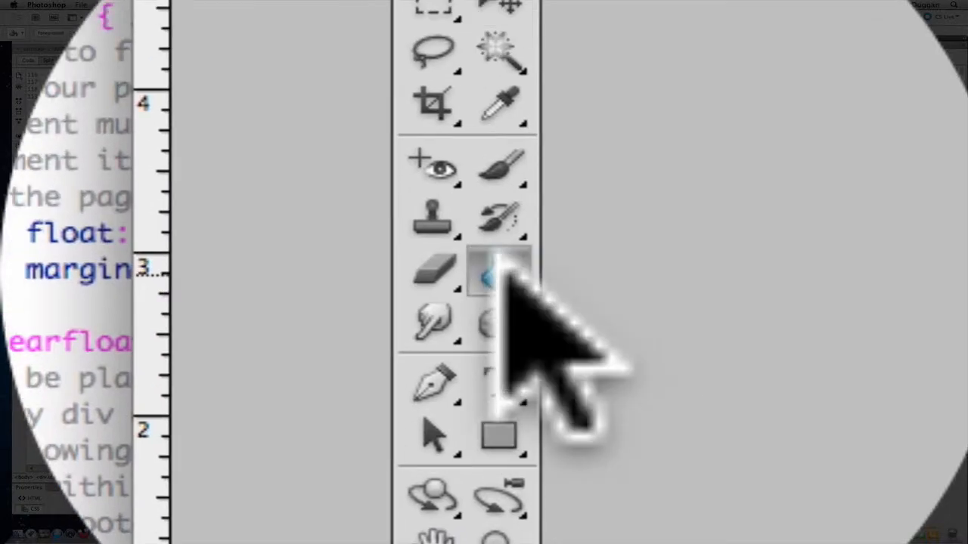
{"action": "mouse_move", "coordinate": [505, 276]}
{"action": "left_mouse_down"}
{"action": "mouse_move", "coordinate": [637, 257]}
{"action": "mouse_move", "coordinate": [642, 273]}
{"action": "left_mouse_up"}
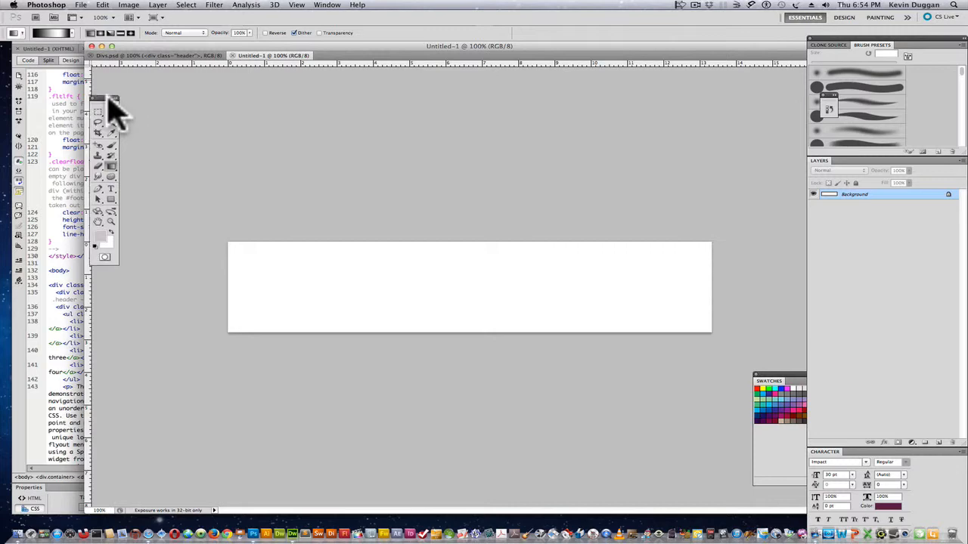
{"action": "left_click_drag", "start_coordinate": [108, 97], "coordinate": [125, 121]}
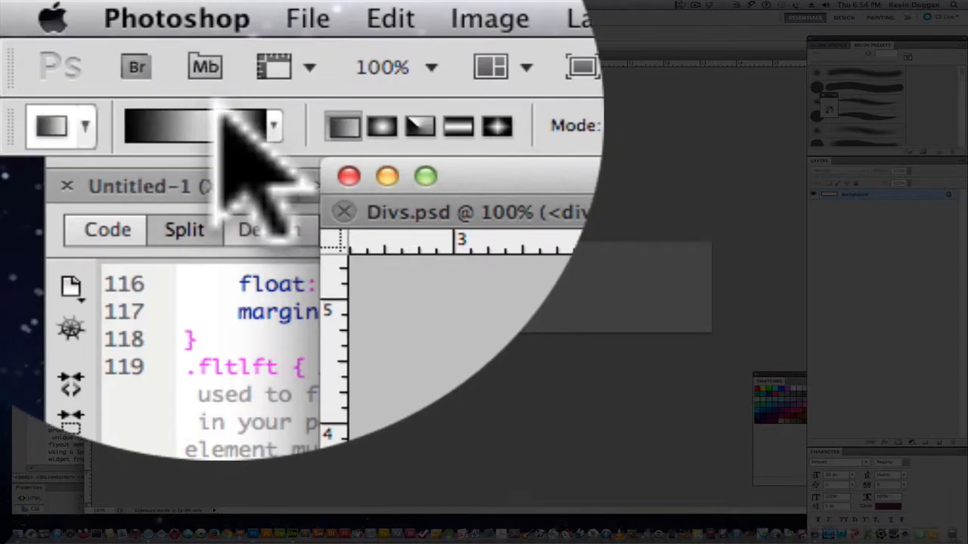
Fill the header canvas from its top edge to its bottom edge with the Blue, Yellow, Blue gradient preset.
{"action": "left_click", "coordinate": [223, 121]}
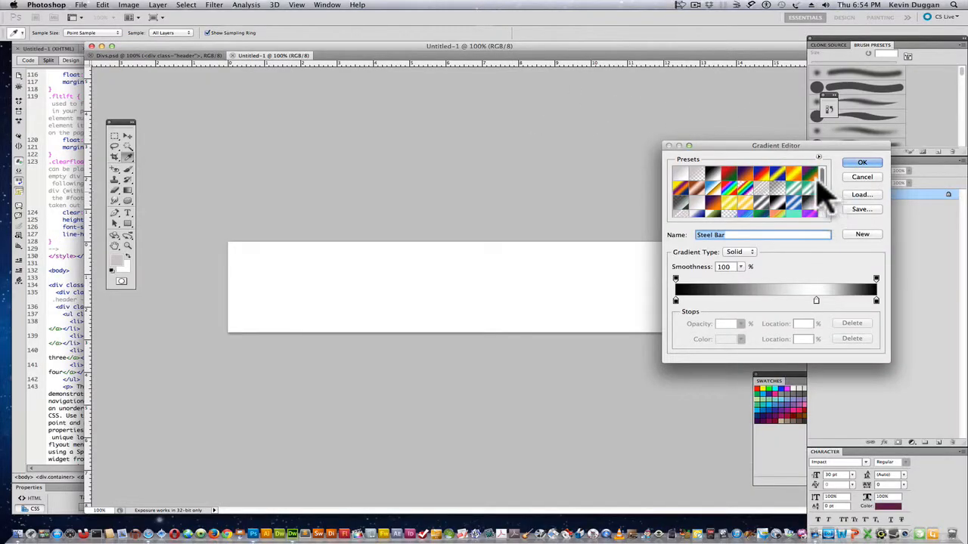
{"action": "left_click", "coordinate": [728, 175]}
{"action": "left_click", "coordinate": [764, 176]}
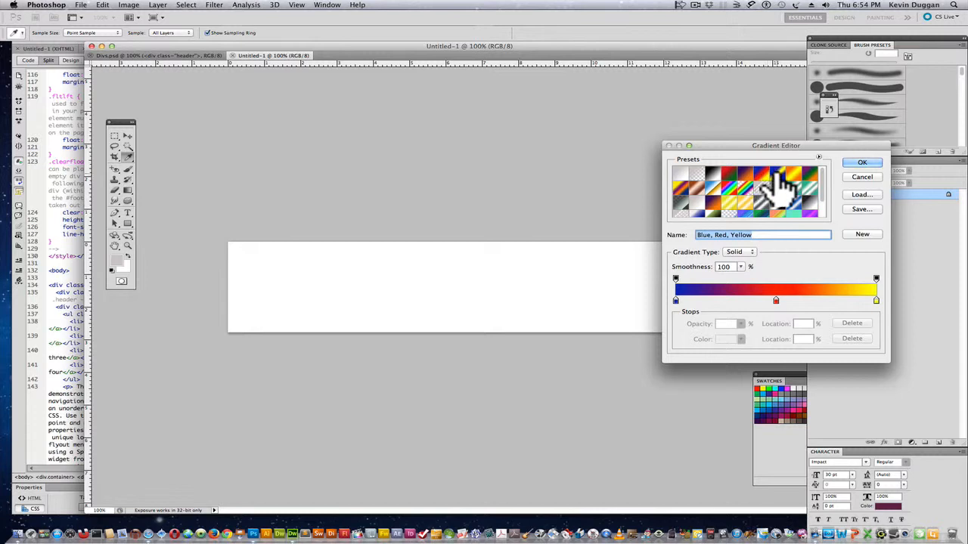
{"action": "left_click", "coordinate": [777, 176]}
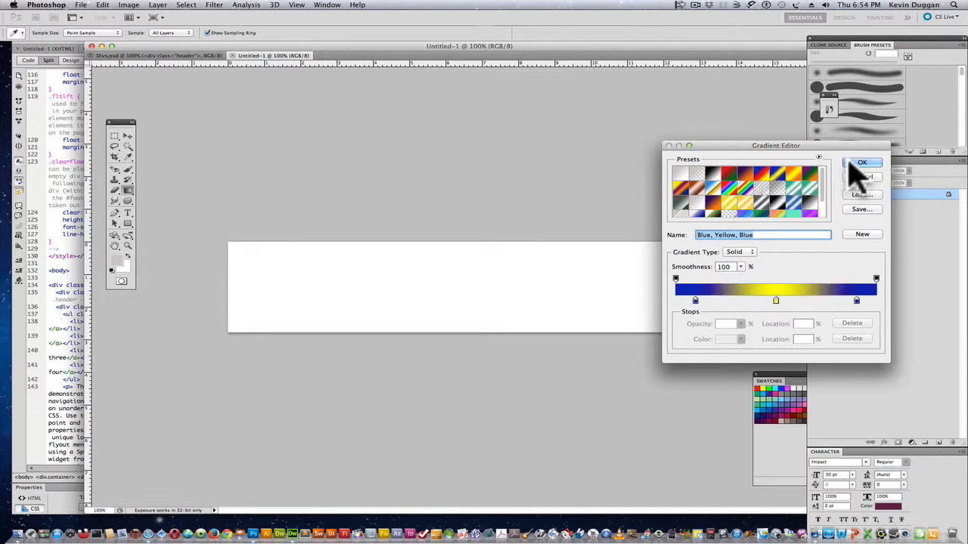
{"action": "left_click", "coordinate": [862, 163]}
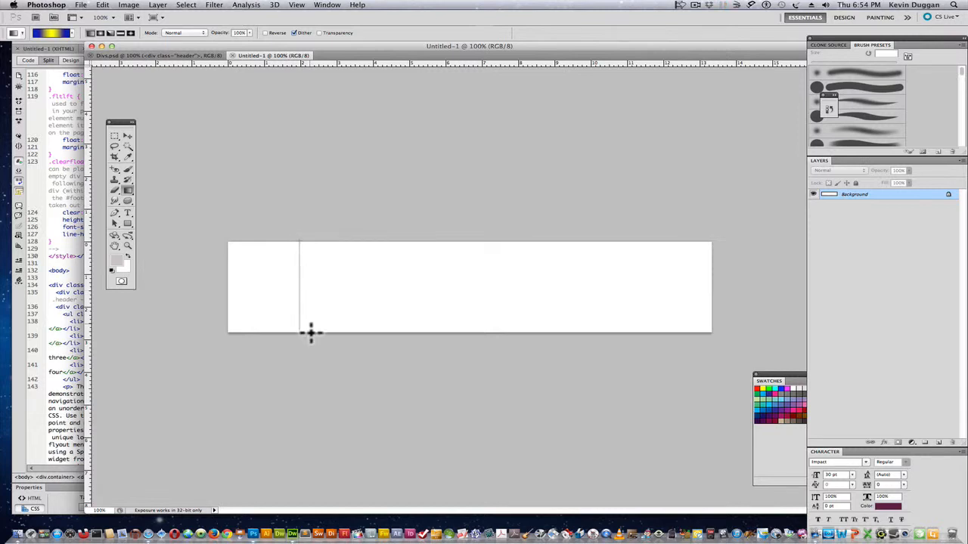
{"action": "left_click_drag", "start_coordinate": [311, 338], "coordinate": [311, 338]}
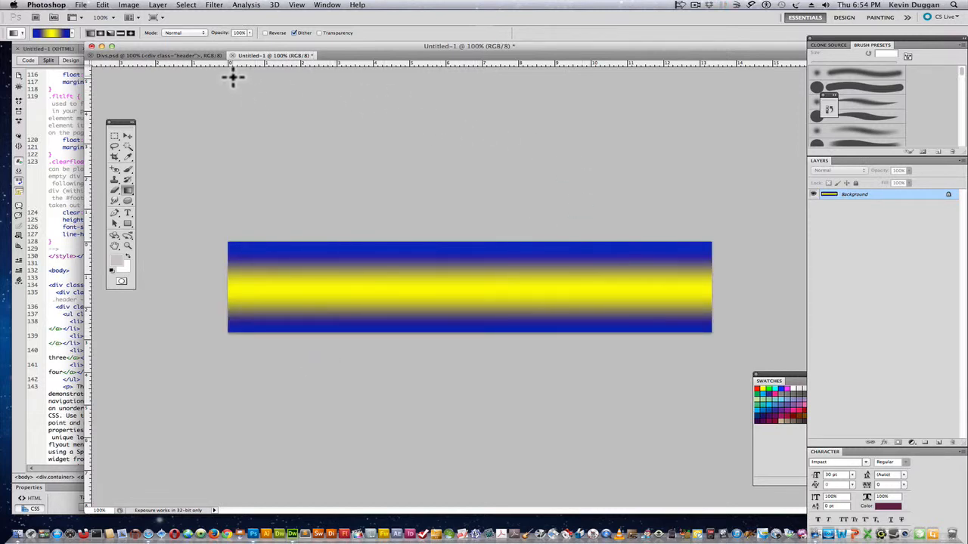
Refill the canvas from top to bottom with the Black, White gradient preset and reopen that gradient for editing.
{"action": "left_click", "coordinate": [60, 33]}
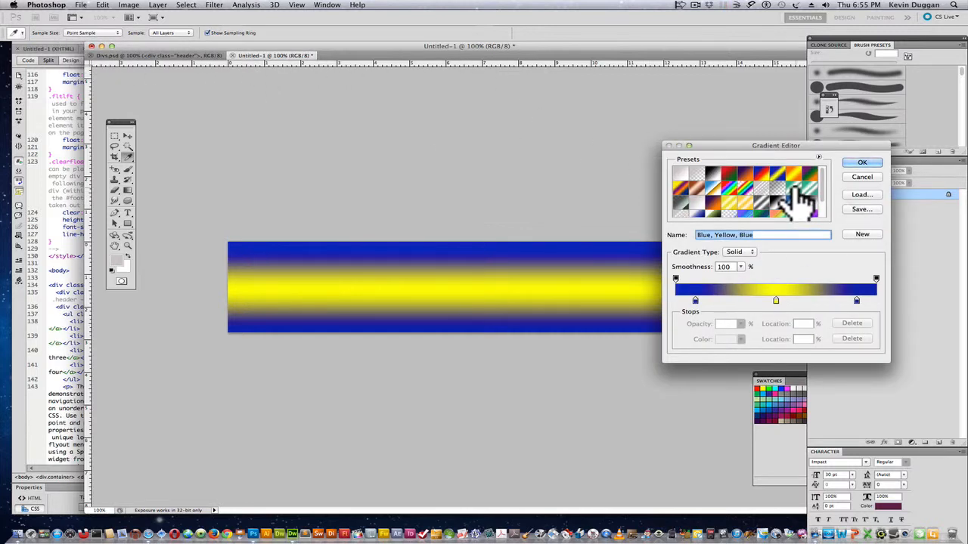
{"action": "left_click", "coordinate": [713, 175]}
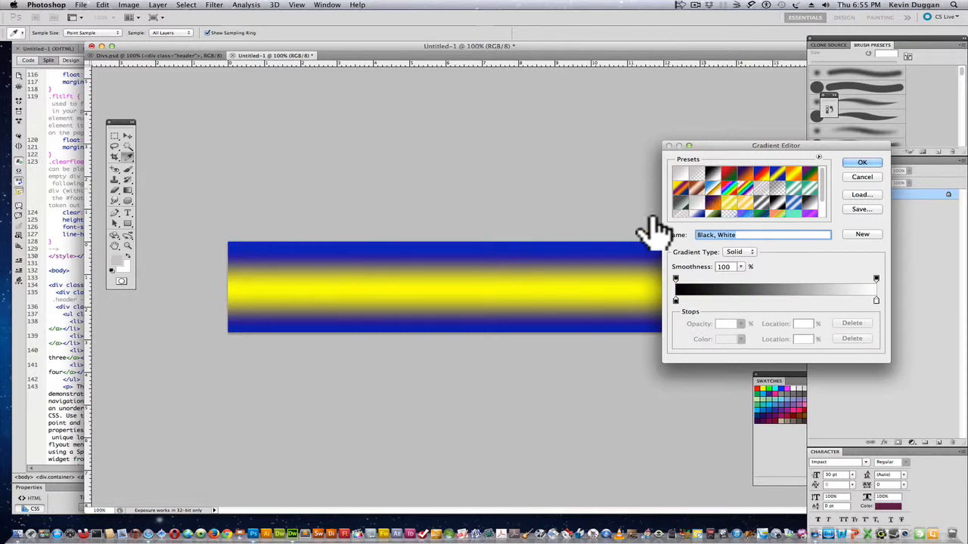
{"action": "left_click", "coordinate": [876, 164]}
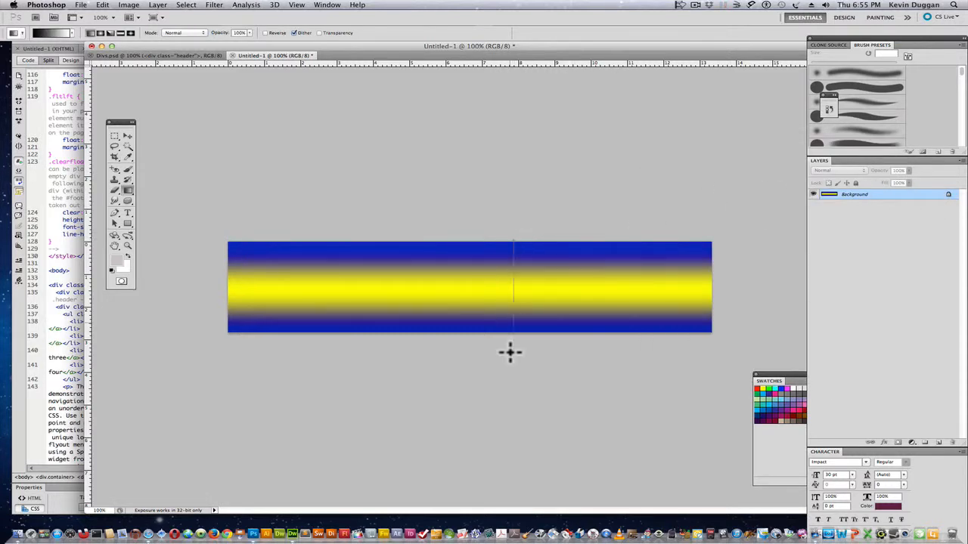
{"action": "left_click_drag", "start_coordinate": [511, 352], "coordinate": [512, 350]}
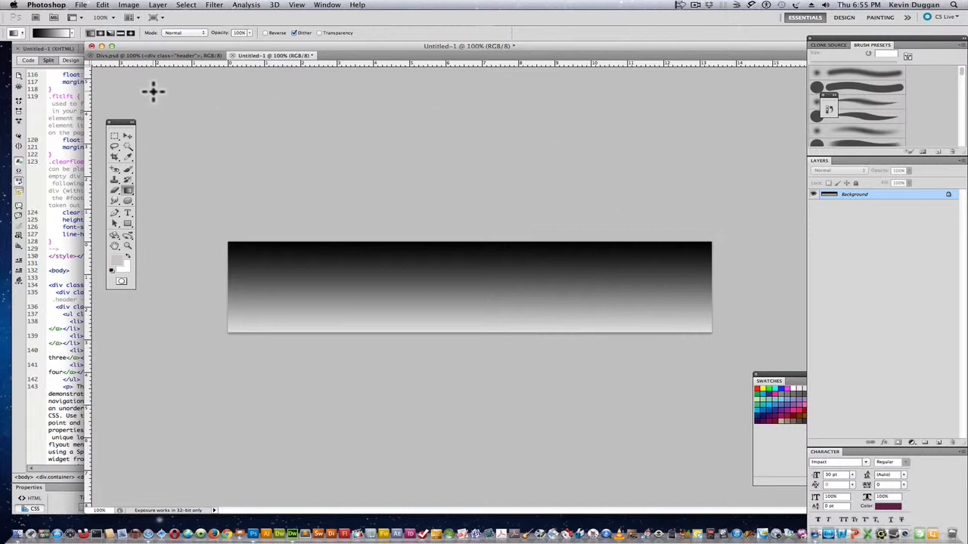
{"action": "left_click", "coordinate": [52, 33]}
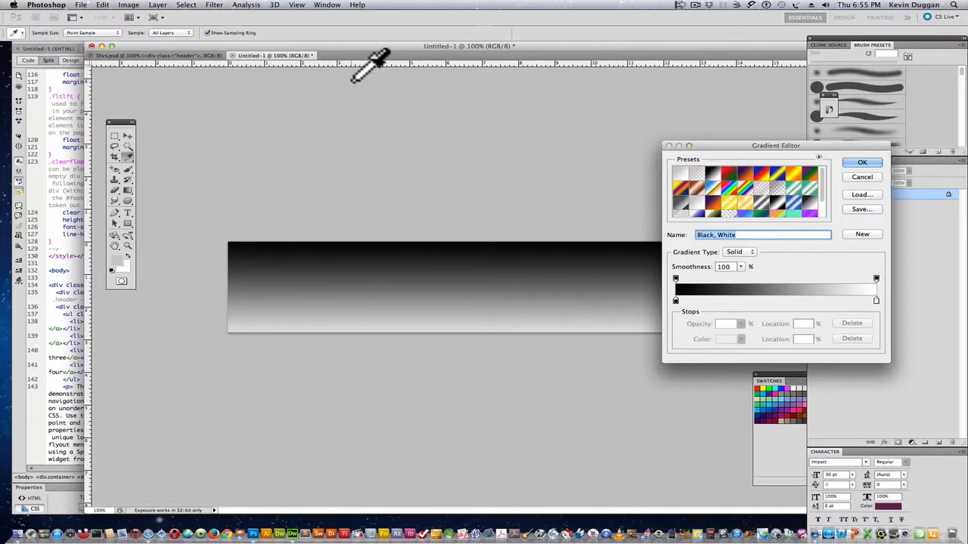
{"action": "left_click", "coordinate": [676, 301]}
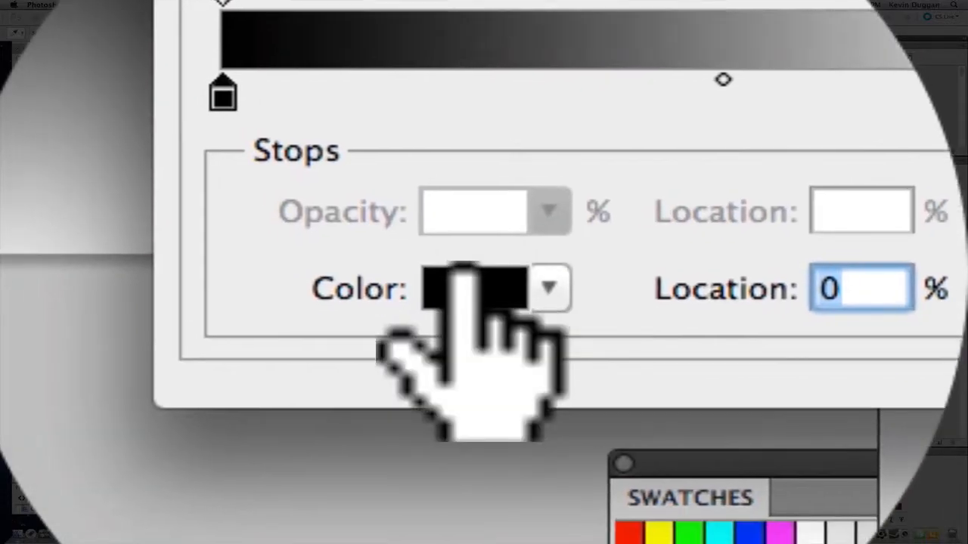
{"action": "left_click", "coordinate": [393, 317]}
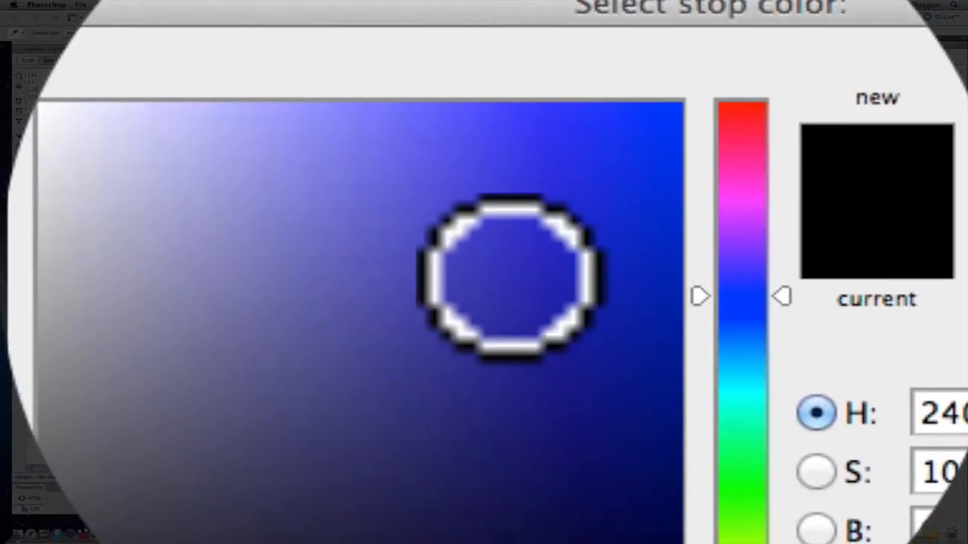
{"action": "left_click", "coordinate": [55, 289]}
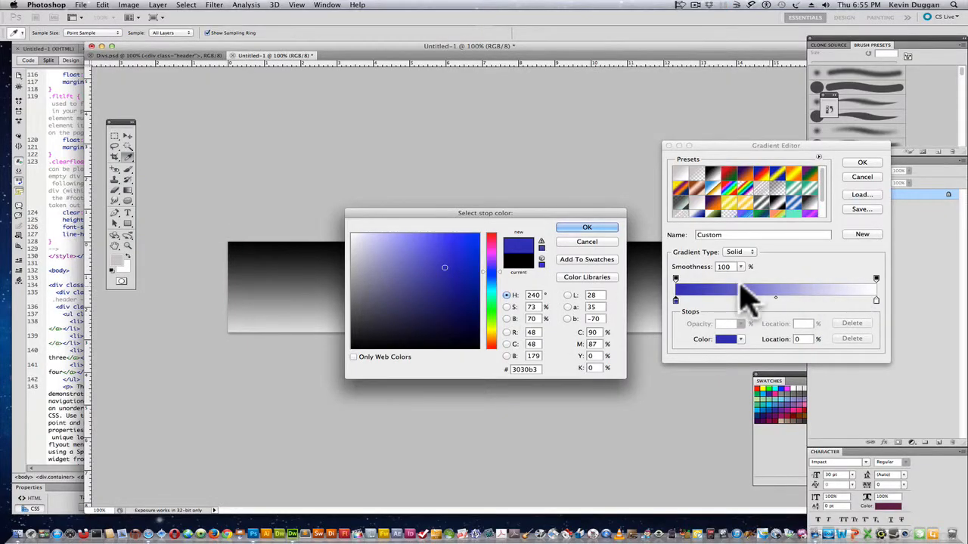
{"action": "left_click", "coordinate": [588, 242]}
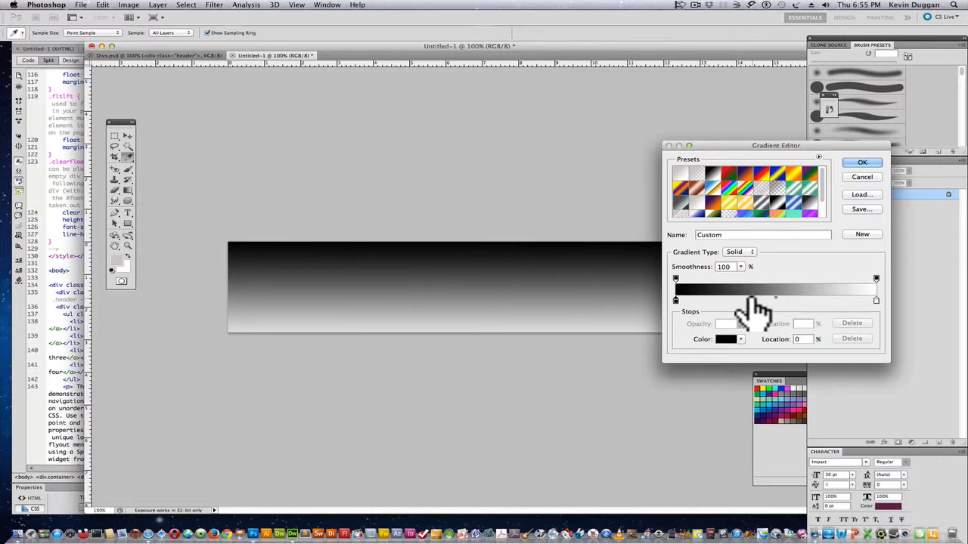
Add a color stop at 38% in the black-to-white gradient and color it dark blue, 0f0f6b.
{"action": "left_click", "coordinate": [753, 300]}
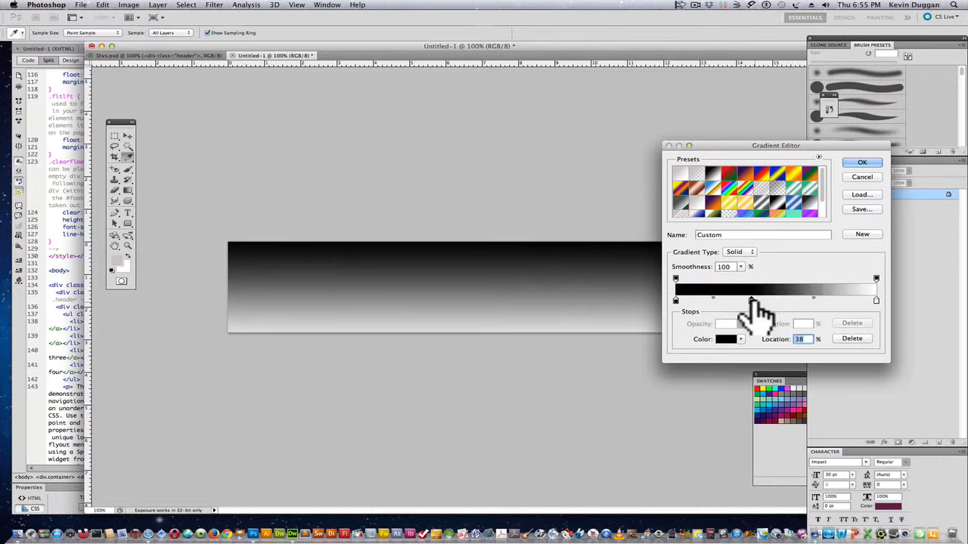
{"action": "left_click", "coordinate": [726, 339]}
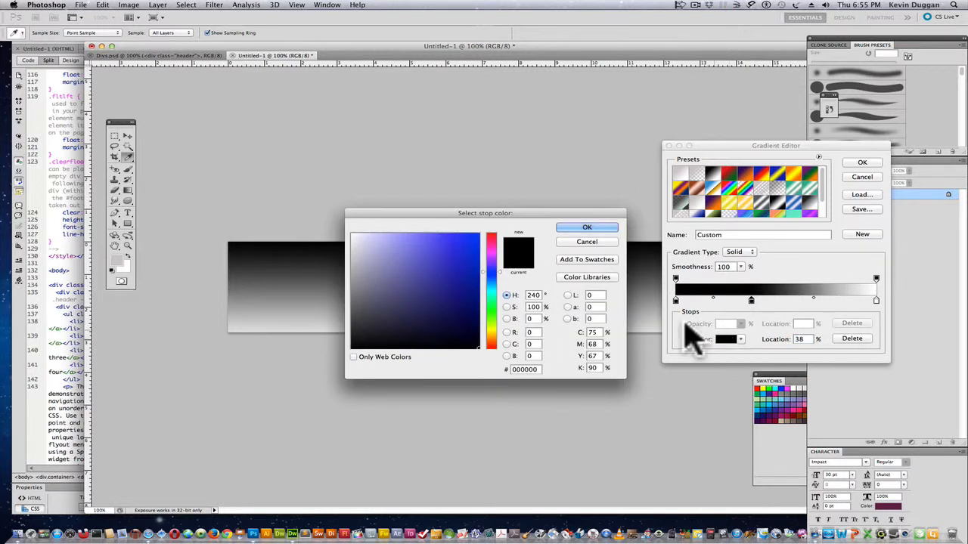
{"action": "left_click", "coordinate": [460, 300]}
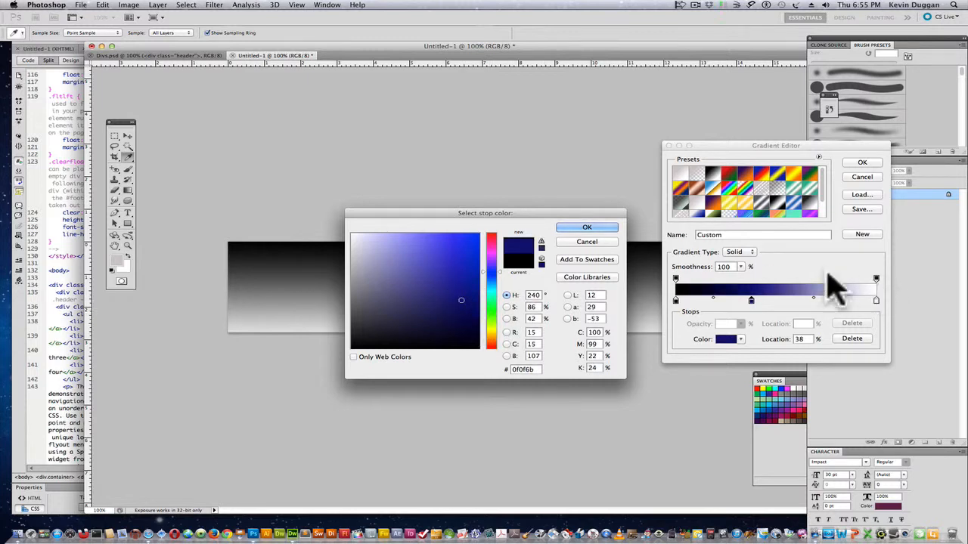
{"action": "left_click", "coordinate": [587, 228]}
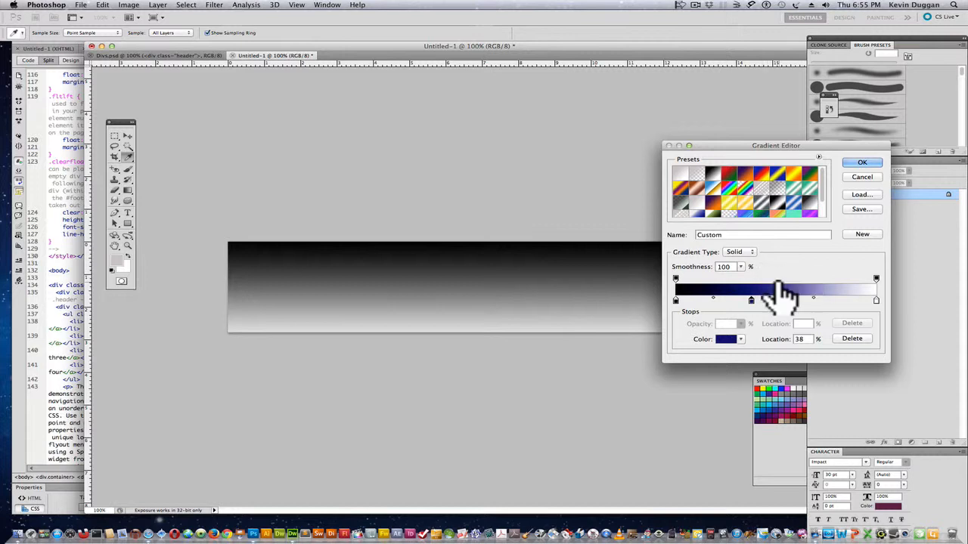
Move the dark blue stop to 20% and fill the canvas with the gradient from its top edge to well below its bottom edge.
{"action": "left_click_drag", "start_coordinate": [752, 301], "coordinate": [716, 301]}
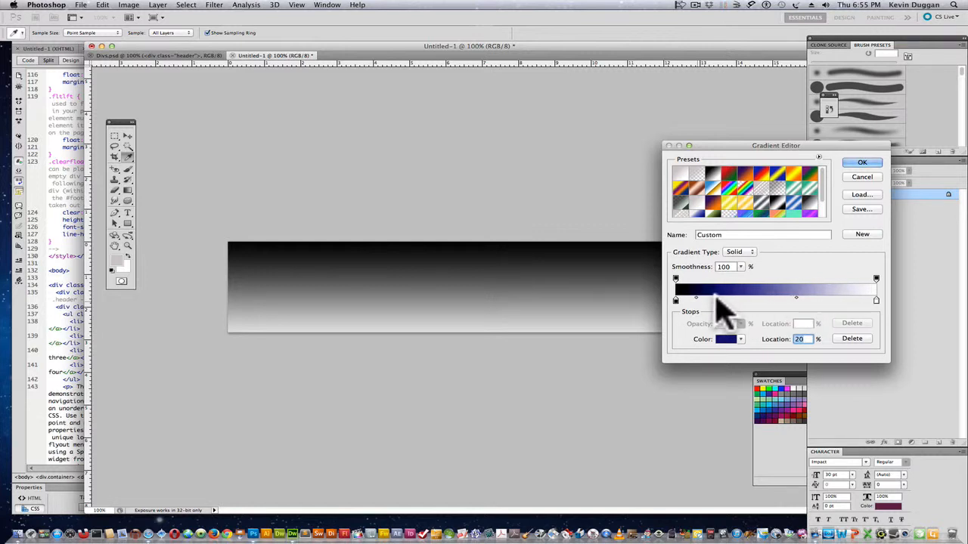
{"action": "left_click", "coordinate": [862, 164]}
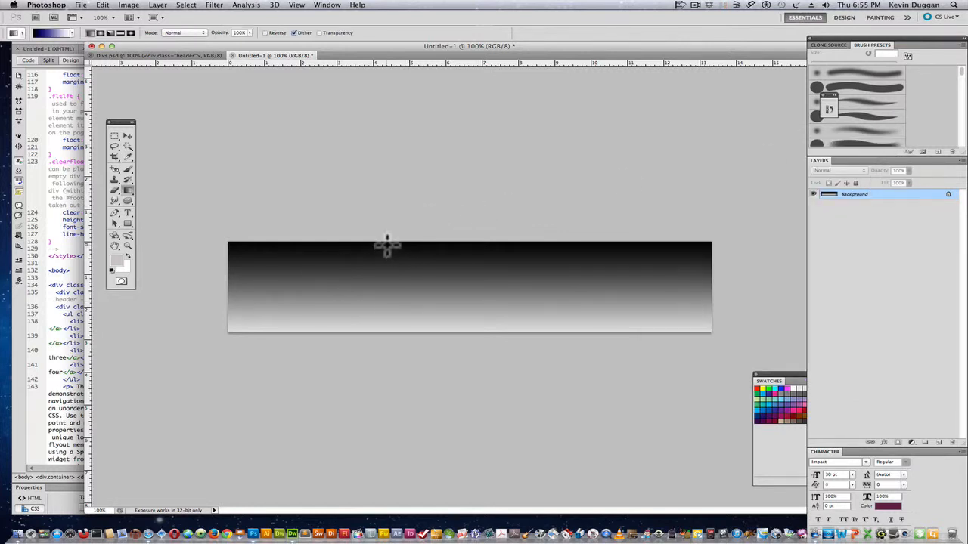
{"action": "left_click_drag", "start_coordinate": [387, 328], "coordinate": [386, 328]}
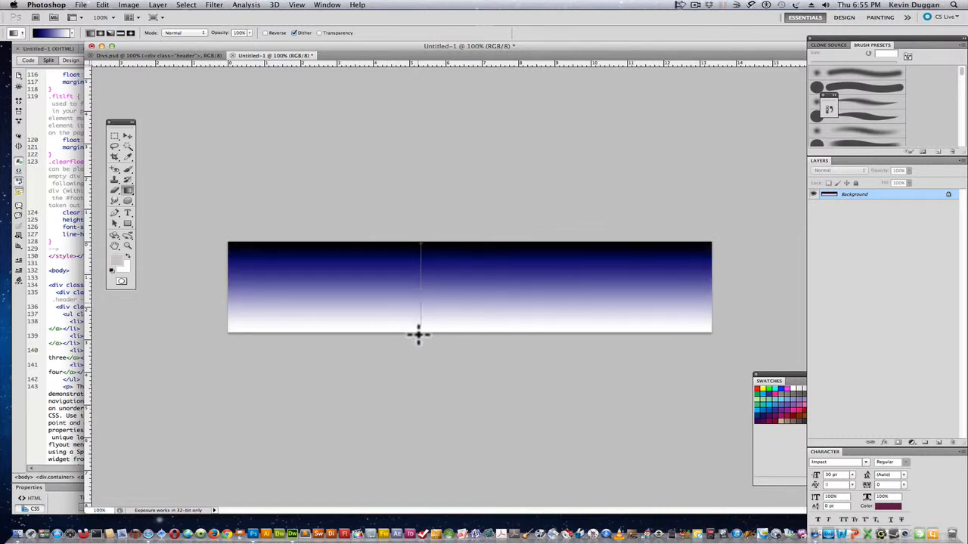
{"action": "left_click_drag", "start_coordinate": [419, 422], "coordinate": [418, 423]}
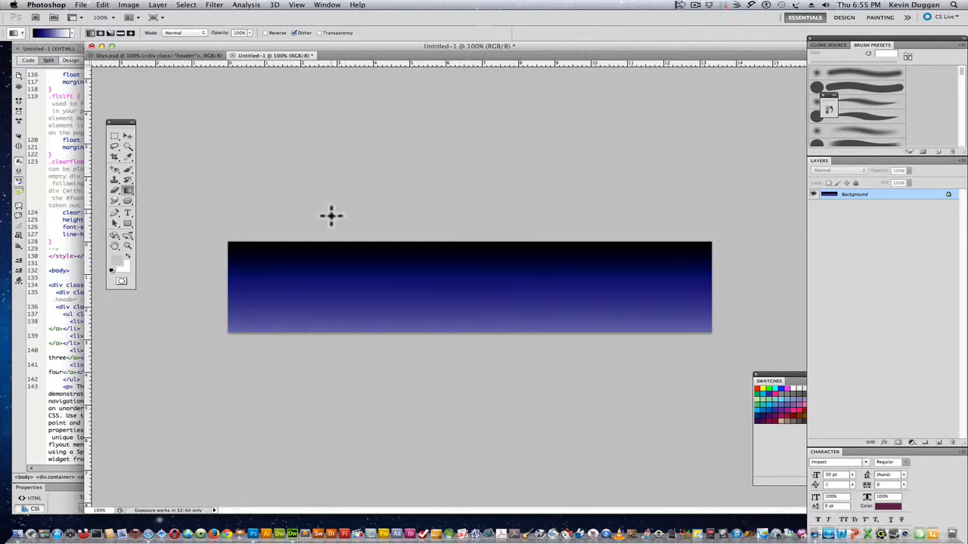
Add the title text "NEW HTML" on the gradient banner in Impact and set its size to 72 pt.
{"action": "left_click", "coordinate": [128, 214]}
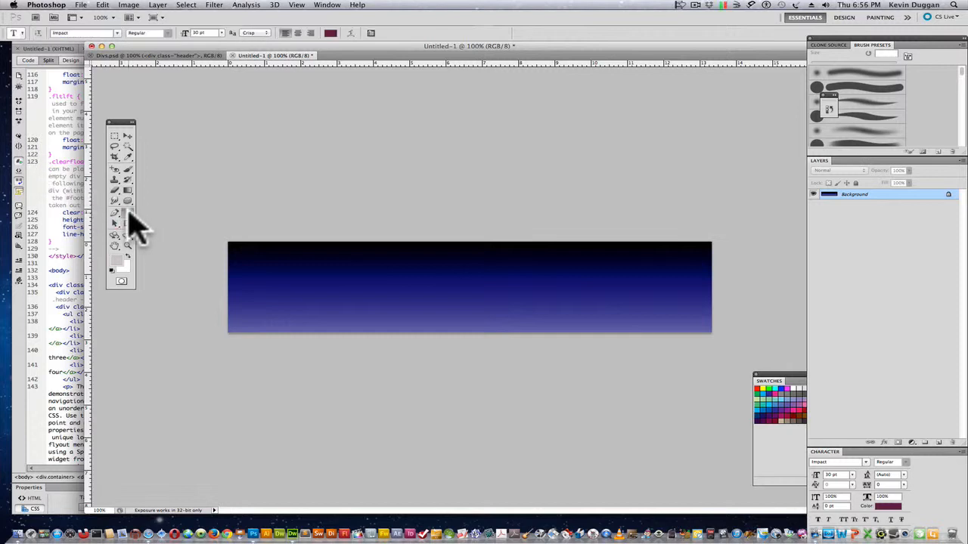
{"action": "left_click", "coordinate": [314, 286]}
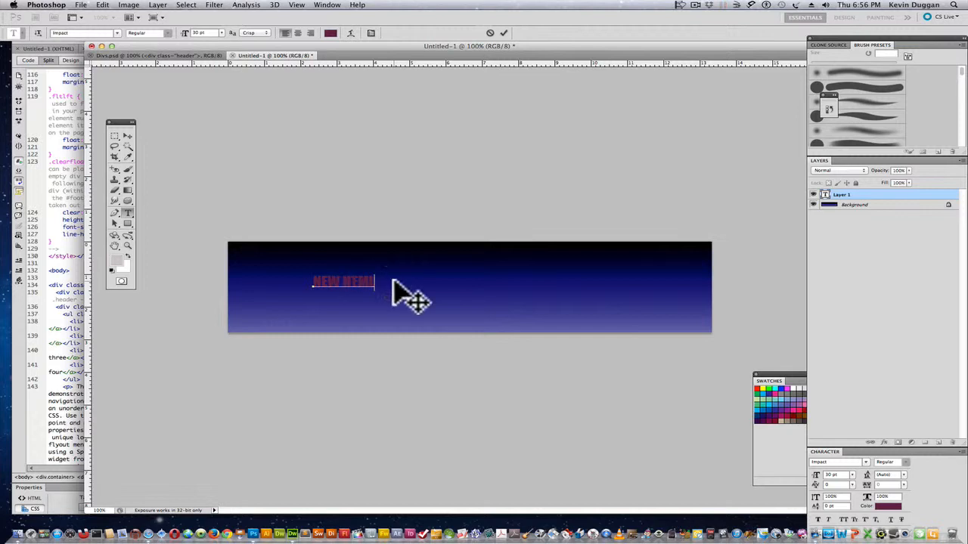
{"action": "left_click_drag", "start_coordinate": [380, 280], "coordinate": [287, 280]}
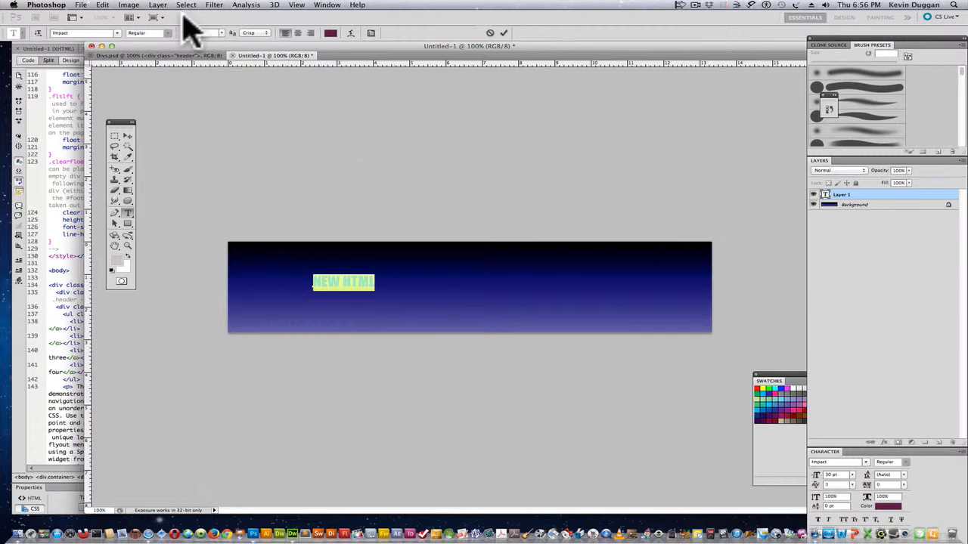
{"action": "left_click", "coordinate": [221, 33]}
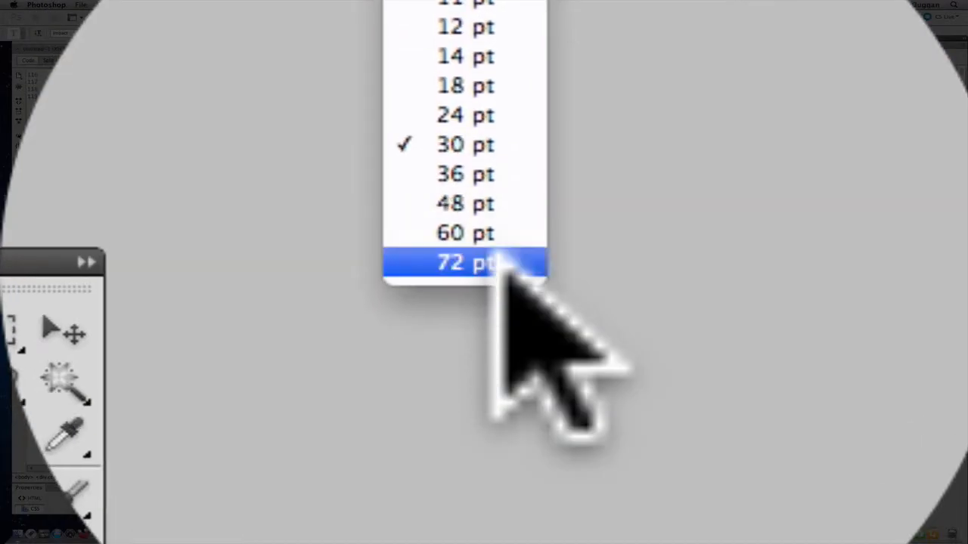
{"action": "left_click", "coordinate": [501, 261]}
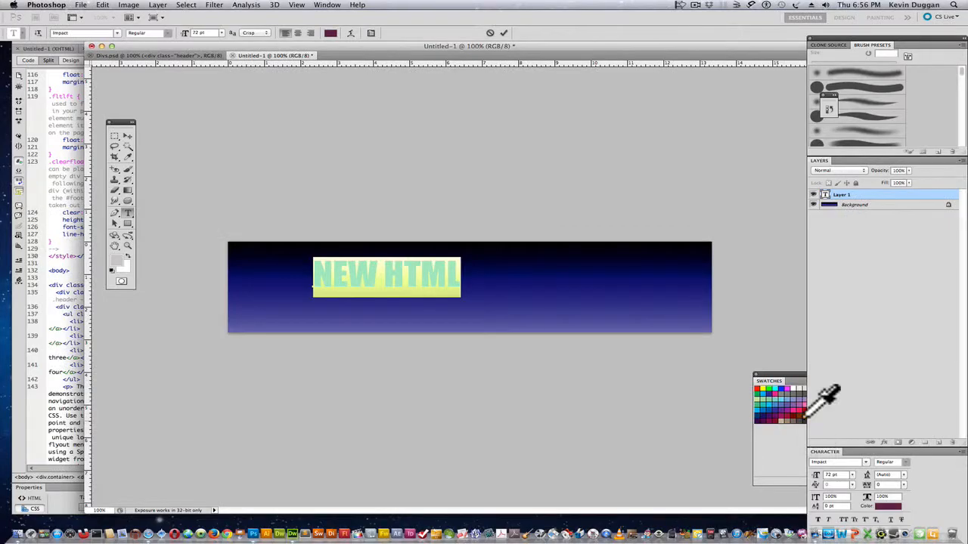
Color the selected NEW HTML title text a near-white pink.
{"action": "left_click", "coordinate": [329, 5]}
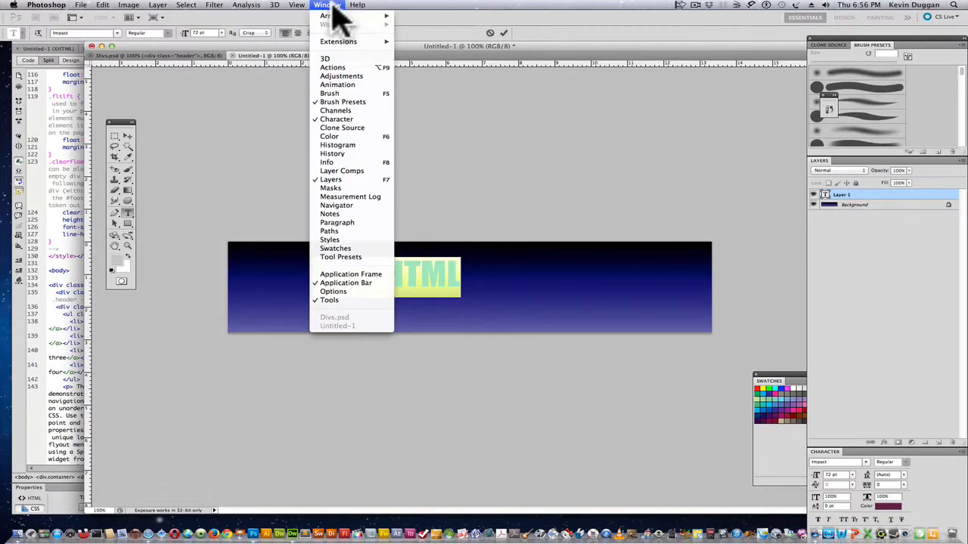
{"action": "left_click", "coordinate": [656, 141]}
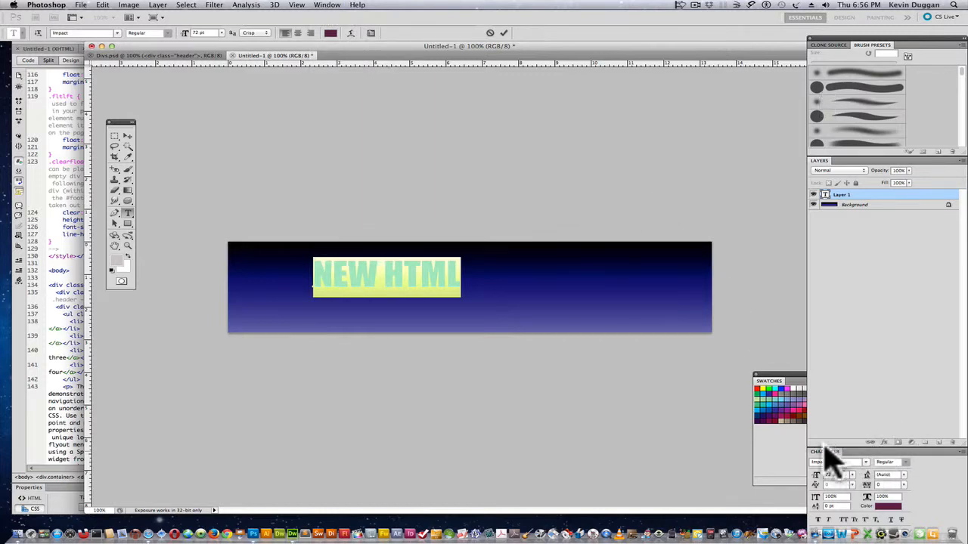
{"action": "left_click_drag", "start_coordinate": [829, 458], "coordinate": [472, 86]}
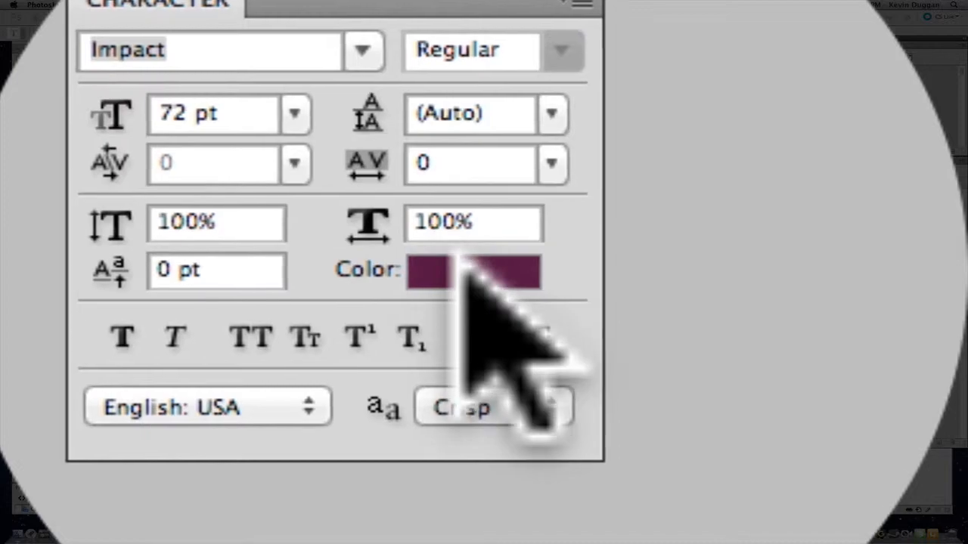
{"action": "left_click", "coordinate": [463, 265]}
{"action": "left_click", "coordinate": [462, 249]}
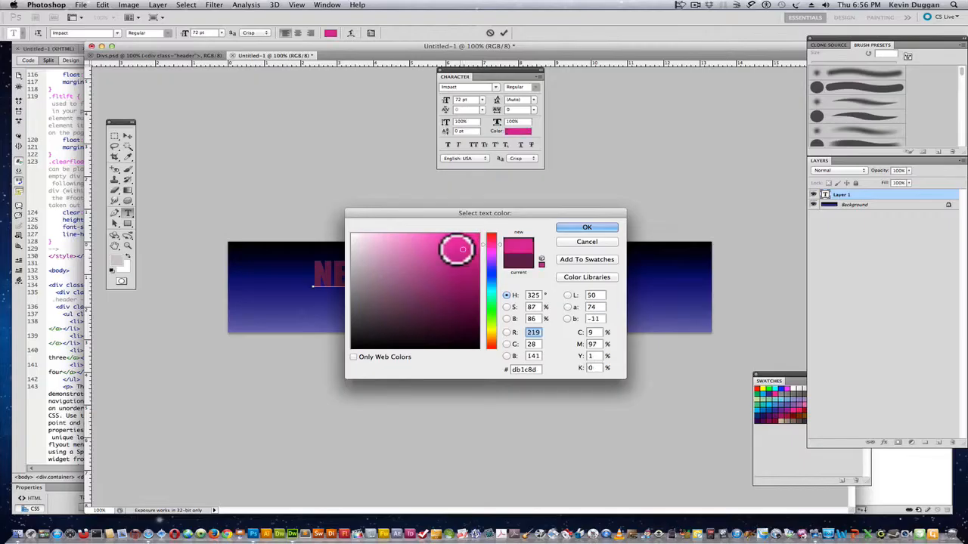
{"action": "left_click_drag", "start_coordinate": [462, 249], "coordinate": [356, 235]}
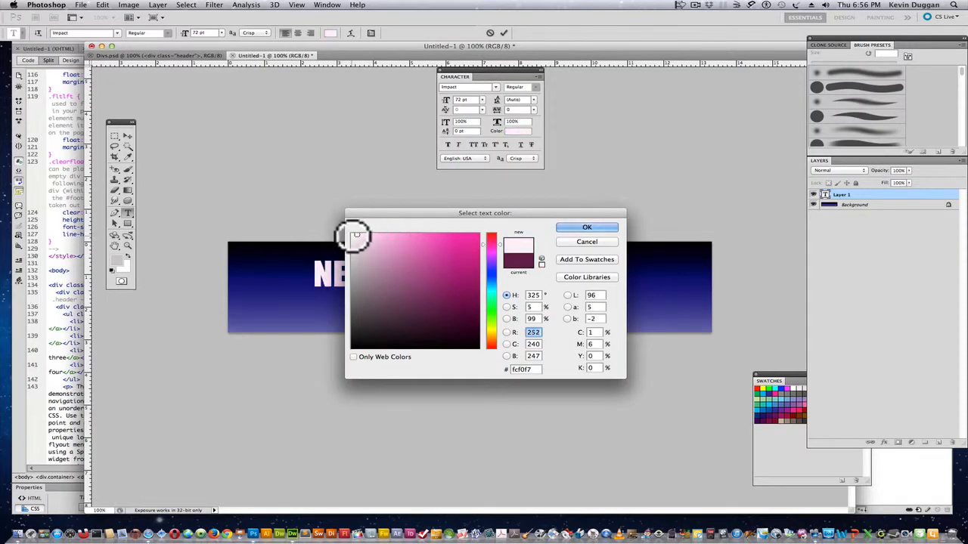
{"action": "left_click", "coordinate": [582, 228]}
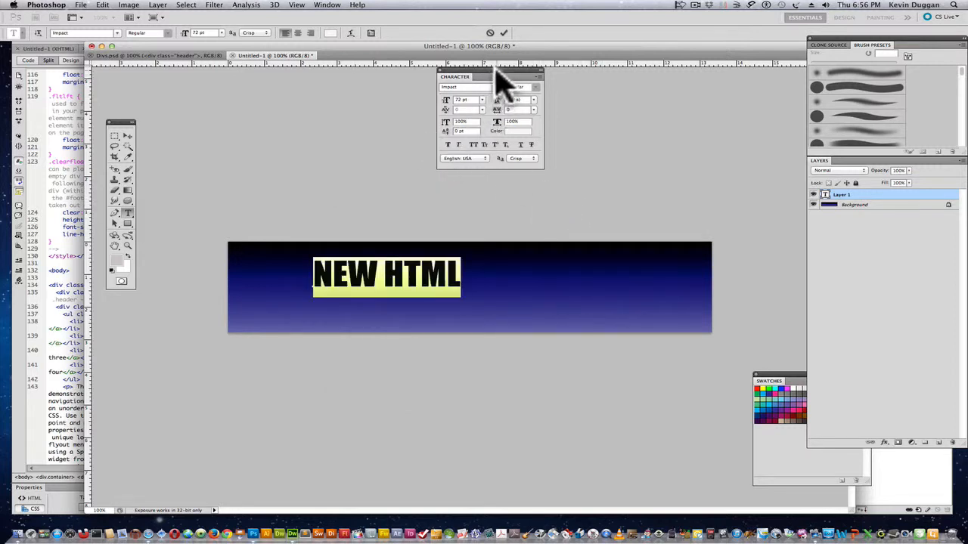
Change the font of the NEW HTML title to Century Gothic.
{"action": "left_click_drag", "start_coordinate": [499, 75], "coordinate": [336, 93]}
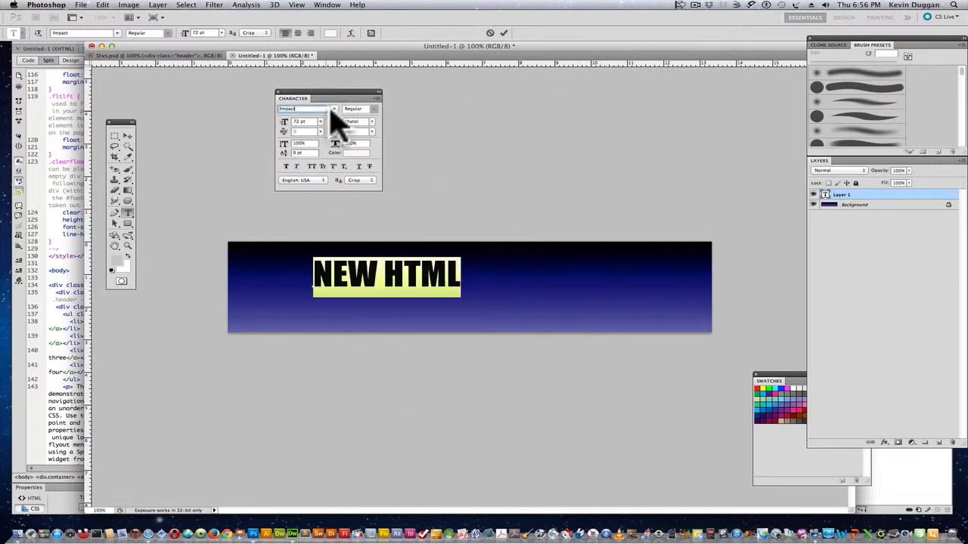
{"action": "left_click", "coordinate": [333, 109]}
{"action": "mouse_move", "coordinate": [352, 10]}
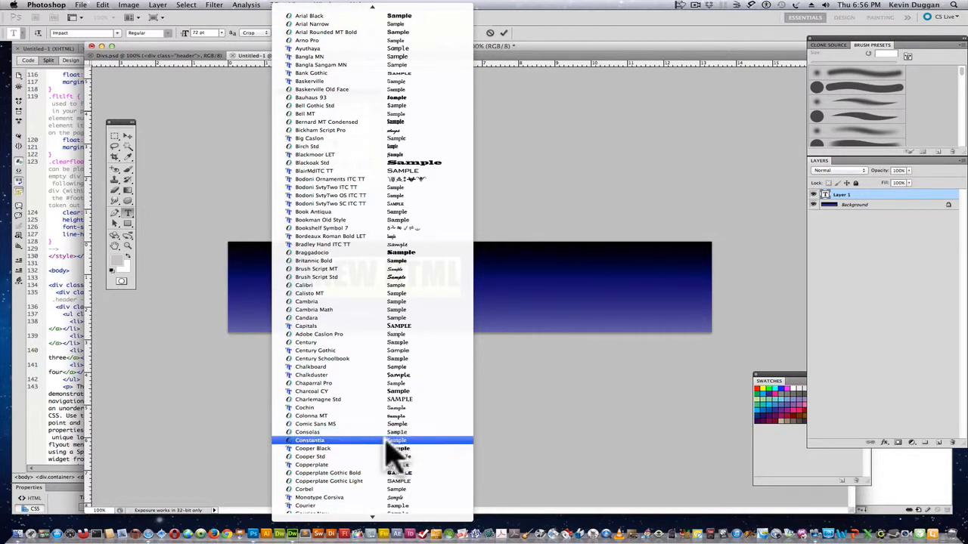
{"action": "left_click", "coordinate": [399, 350]}
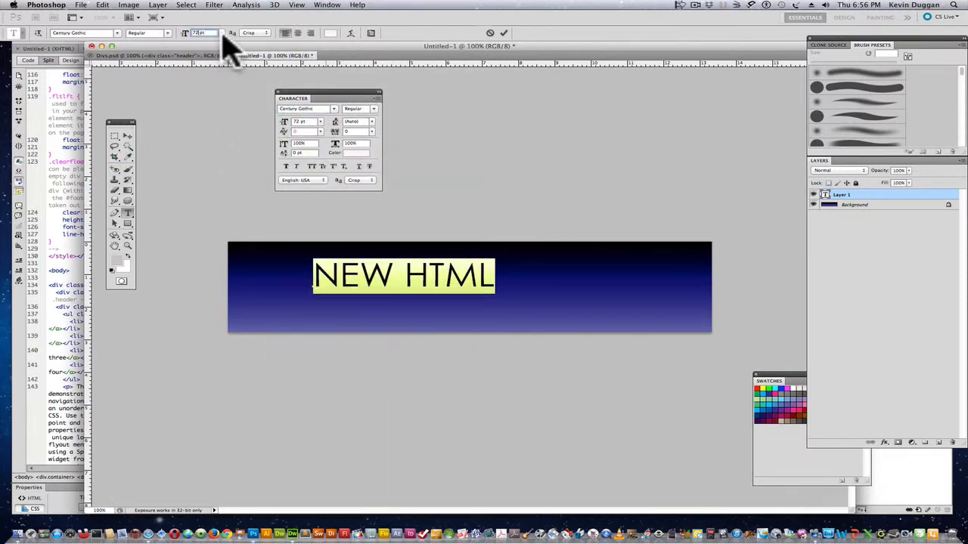
Enlarge the NEW HTML title to 172 pt and move it to the lower left edge of the banner.
{"action": "left_click", "coordinate": [221, 33]}
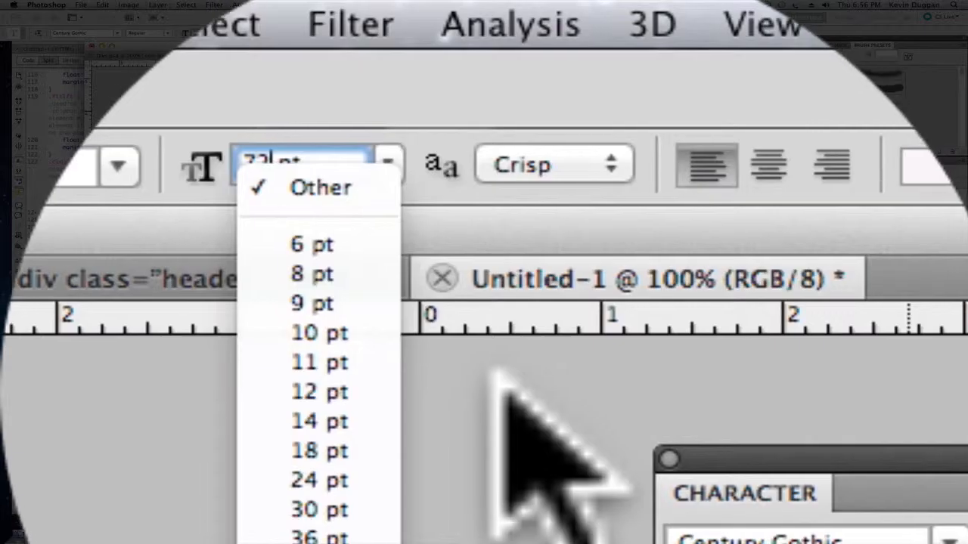
{"action": "left_click", "coordinate": [498, 377]}
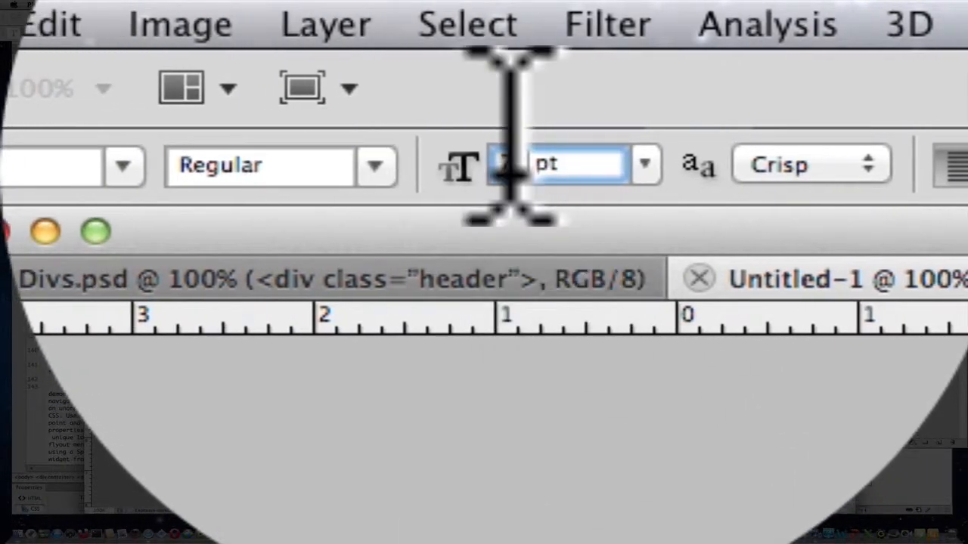
{"action": "left_click", "coordinate": [497, 165]}
{"action": "type", "text": "1"}
{"action": "key", "text": "Return"}
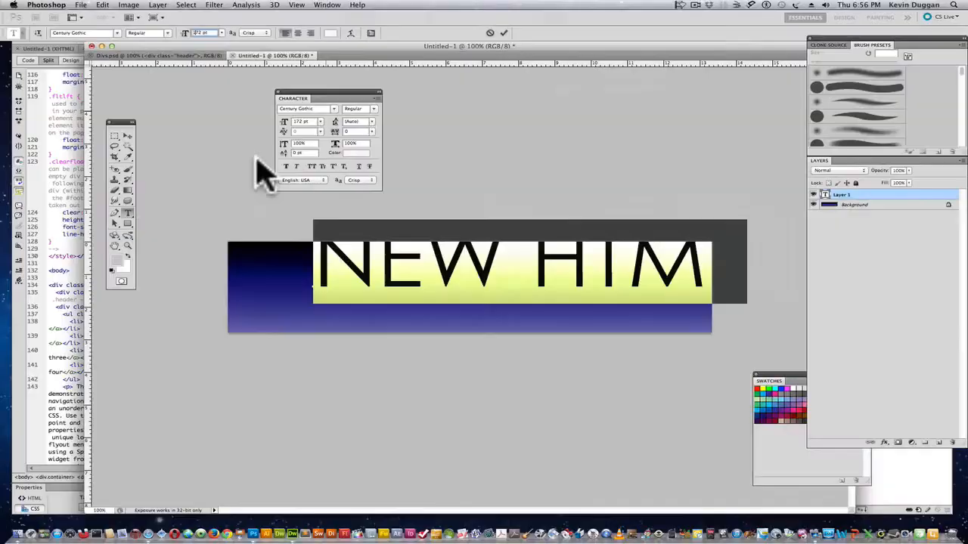
{"action": "left_click", "coordinate": [127, 137]}
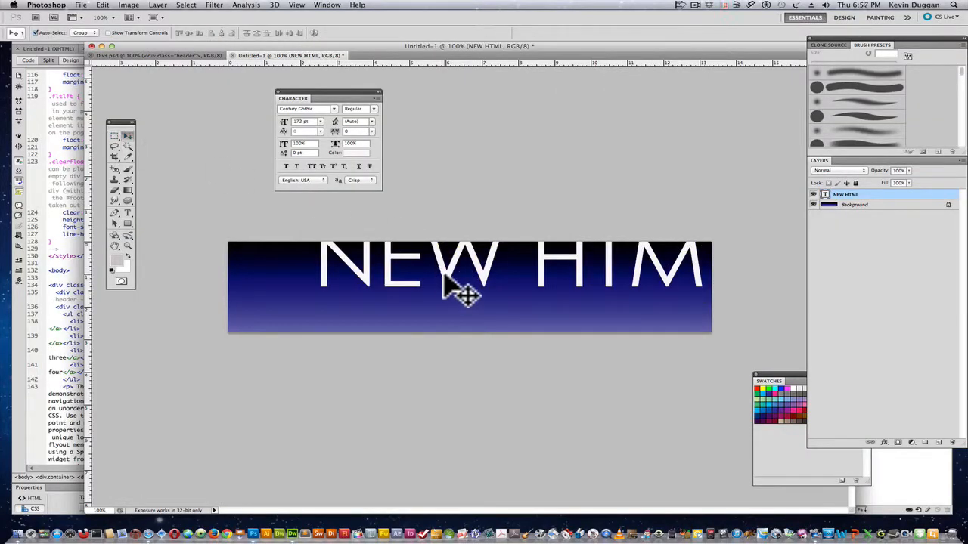
{"action": "left_click_drag", "start_coordinate": [443, 274], "coordinate": [352, 319]}
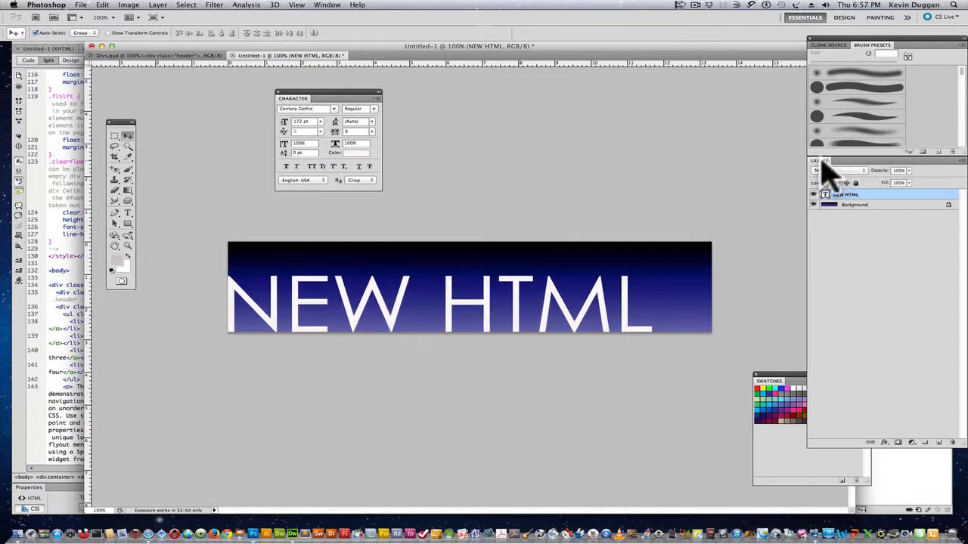
Flatten the banner image so the title and gradient share one background layer.
{"action": "left_click_drag", "start_coordinate": [822, 158], "coordinate": [672, 121]}
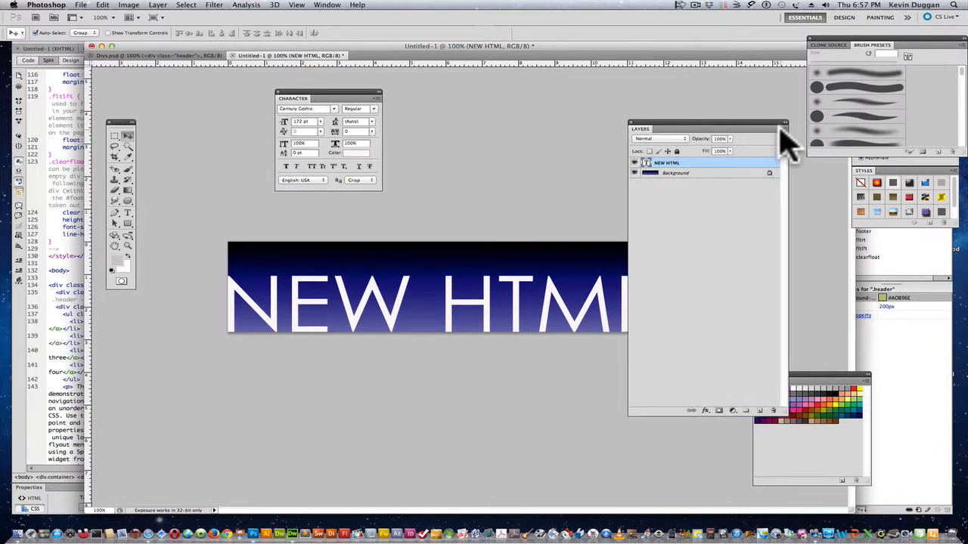
{"action": "left_click", "coordinate": [782, 127]}
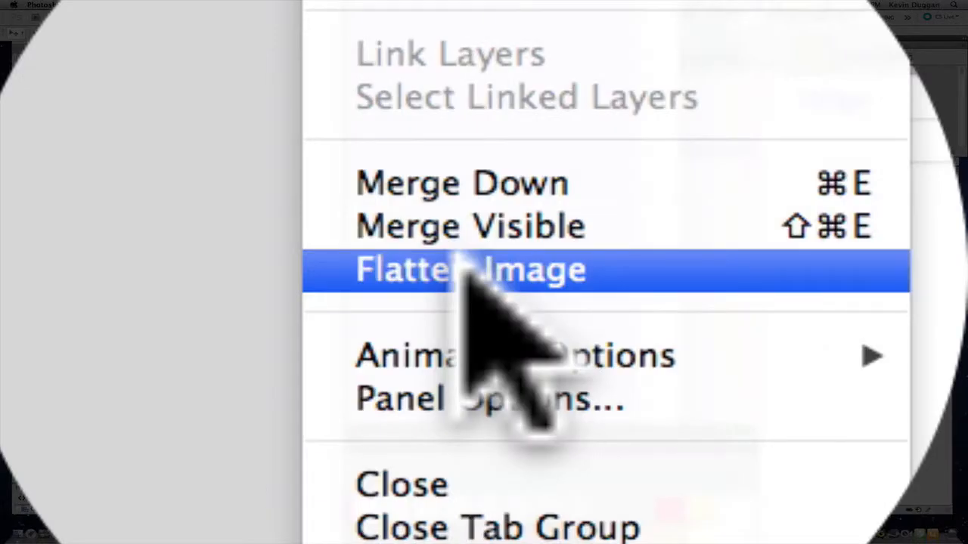
{"action": "left_click", "coordinate": [460, 260]}
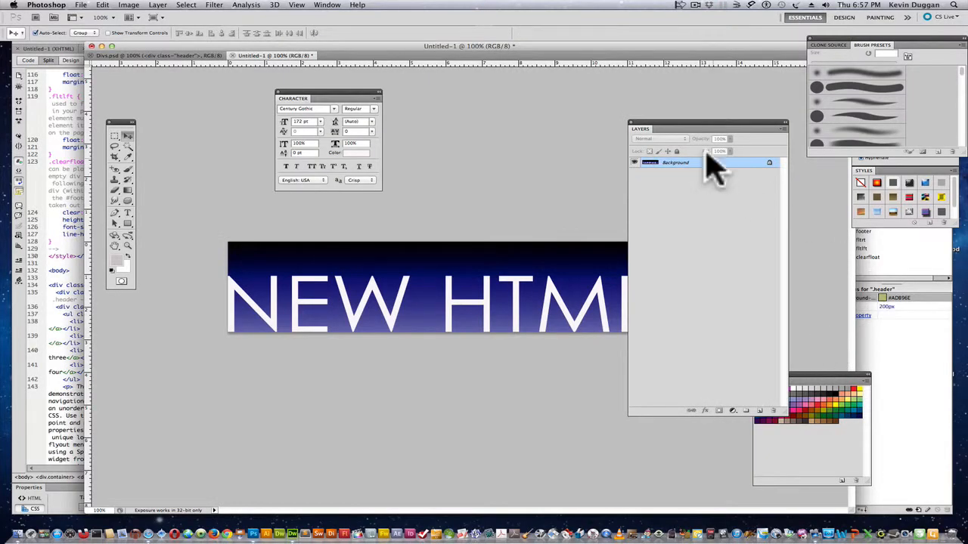
{"action": "left_click_drag", "start_coordinate": [684, 137], "coordinate": [860, 190]}
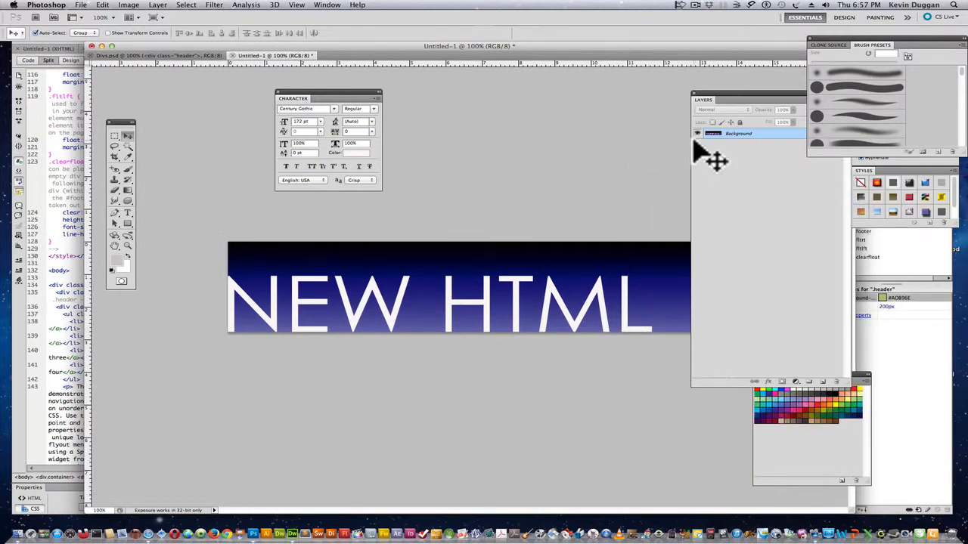
{"action": "left_click_drag", "start_coordinate": [718, 96], "coordinate": [775, 122]}
Export the banner with Save for Web & Devices as newHTML.jpg to the Desktop, images only.
{"action": "left_click", "coordinate": [82, 6]}
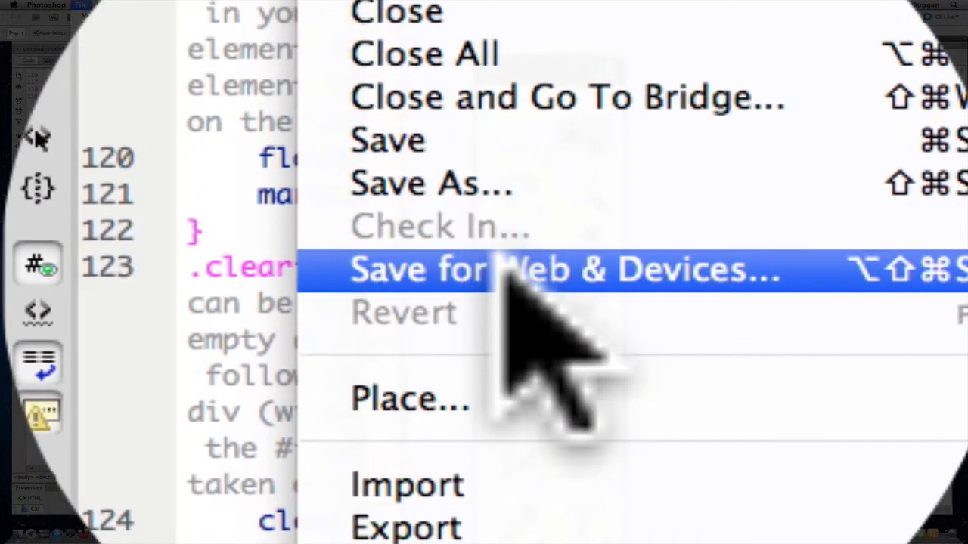
{"action": "left_click", "coordinate": [502, 269]}
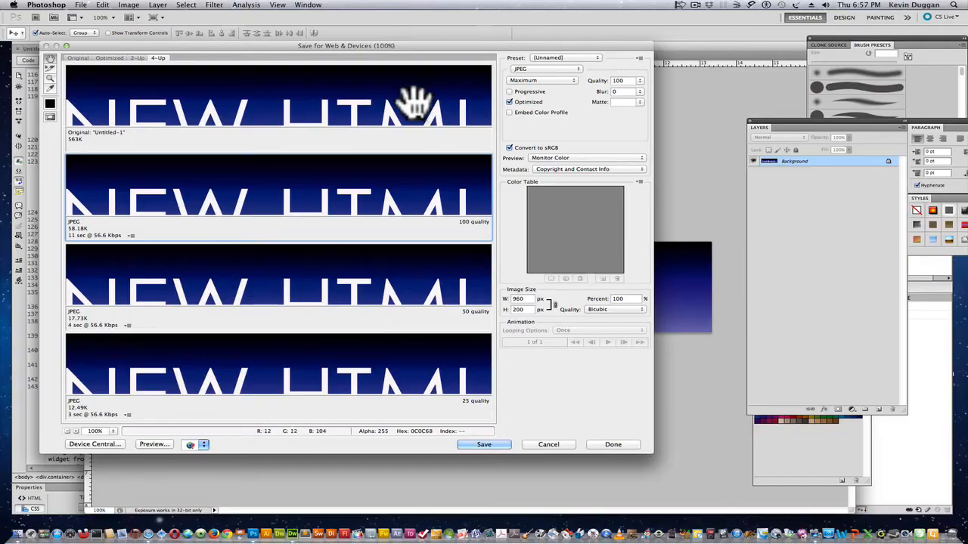
{"action": "left_click_drag", "start_coordinate": [384, 110], "coordinate": [413, 106]}
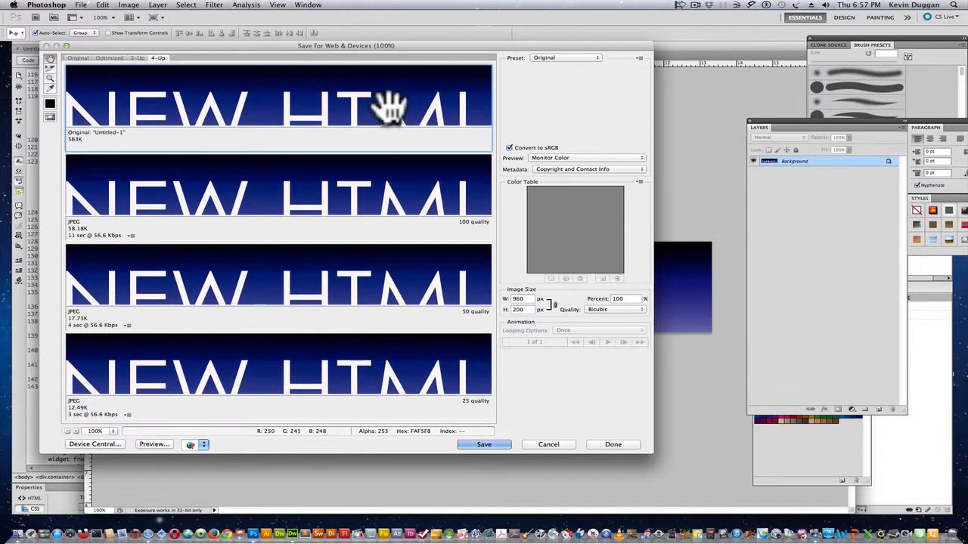
{"action": "left_click_drag", "start_coordinate": [346, 103], "coordinate": [350, 95]}
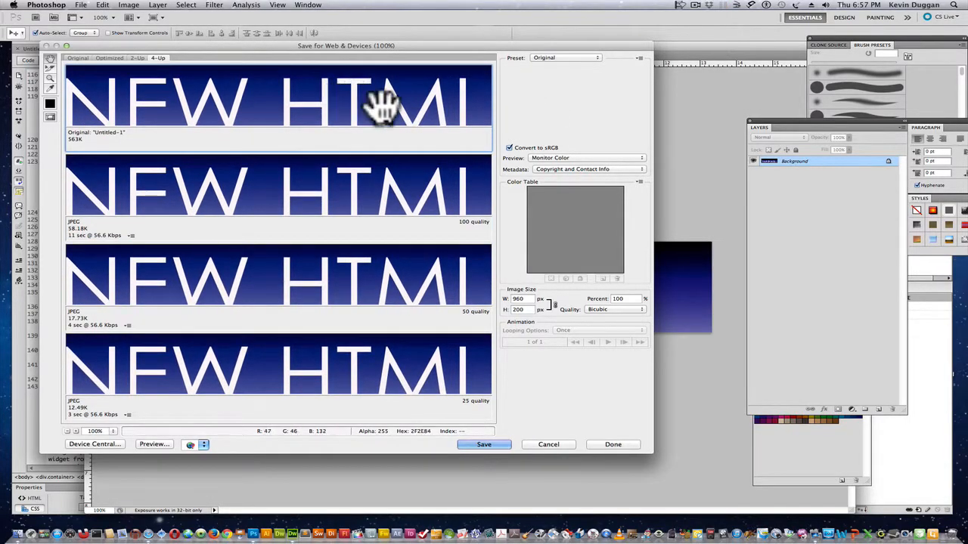
{"action": "left_click", "coordinate": [484, 444]}
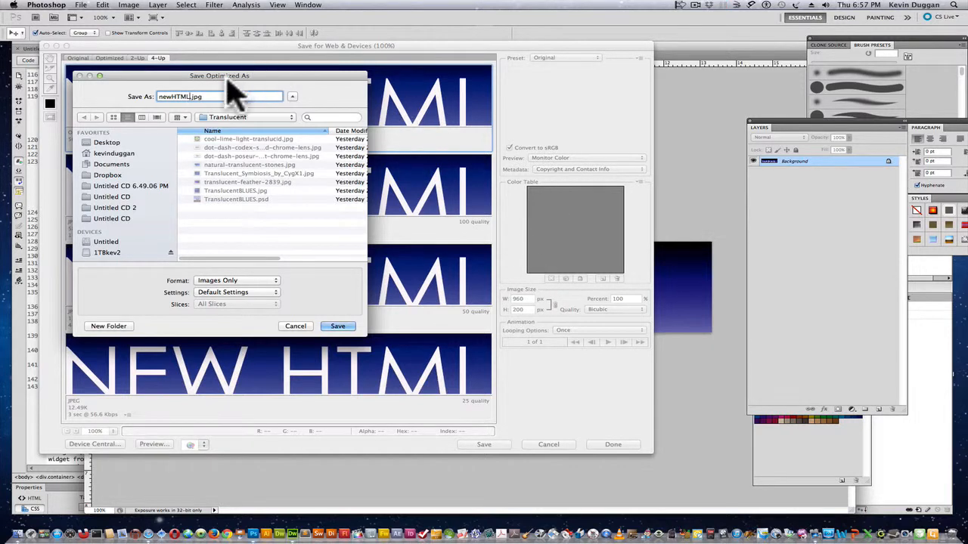
{"action": "left_click", "coordinate": [108, 142]}
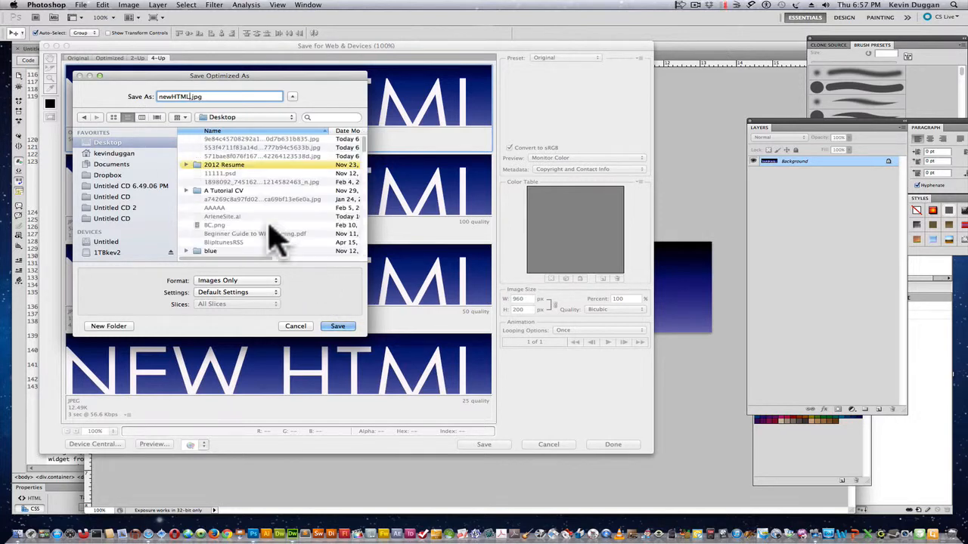
{"action": "left_click", "coordinate": [337, 326]}
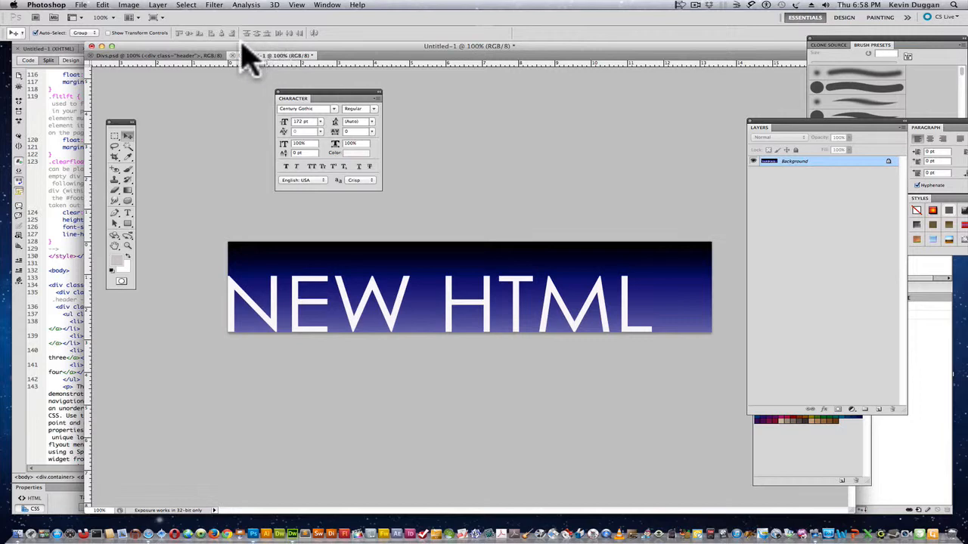
Switch to Dreamweaver's new.html page and show the Common category of insertable objects.
{"action": "left_click_drag", "start_coordinate": [241, 44], "coordinate": [231, 53]}
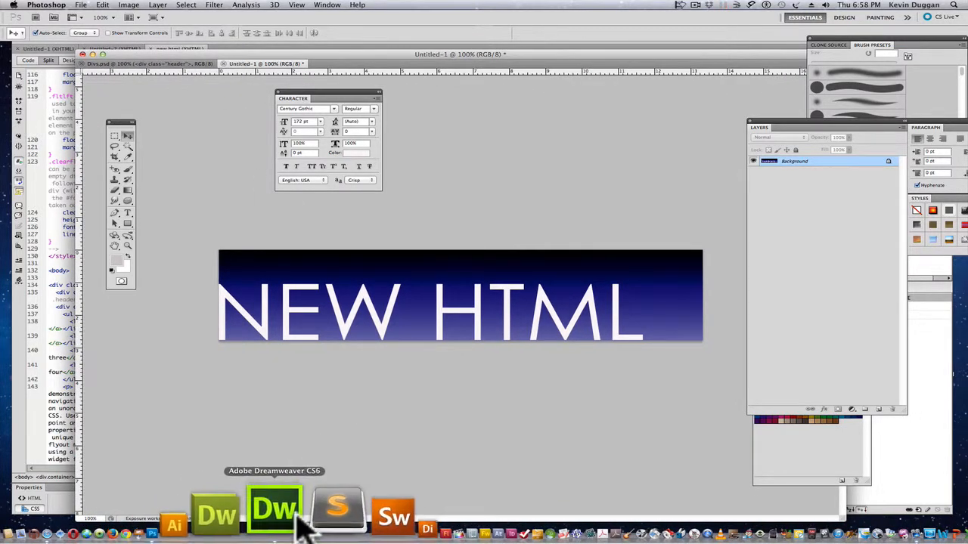
{"action": "left_click", "coordinate": [301, 518]}
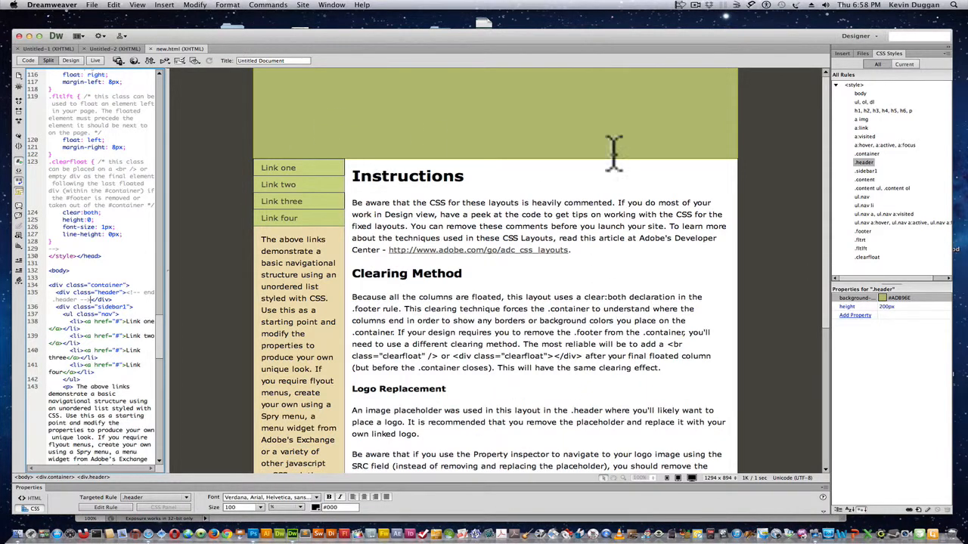
{"action": "left_click_drag", "start_coordinate": [793, 39], "coordinate": [790, 33]}
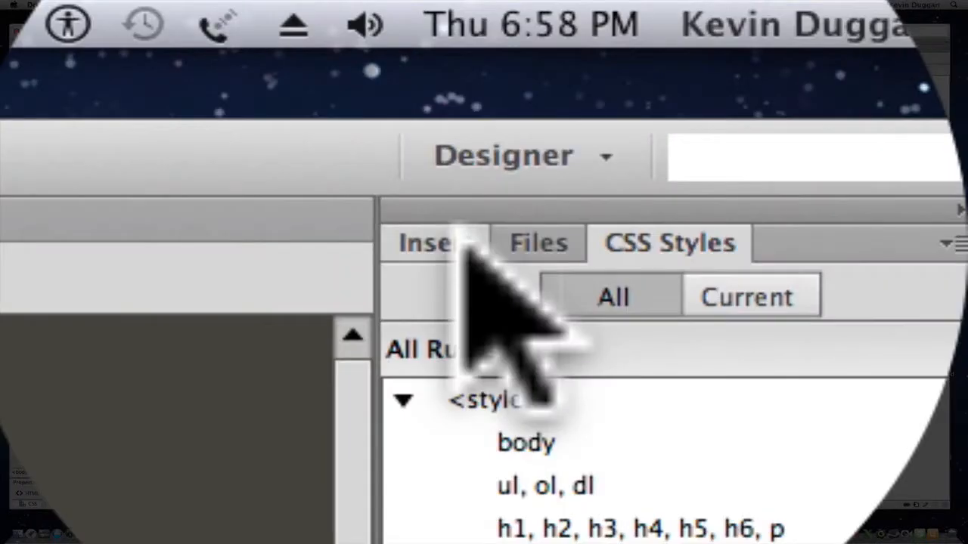
{"action": "left_click", "coordinate": [843, 48]}
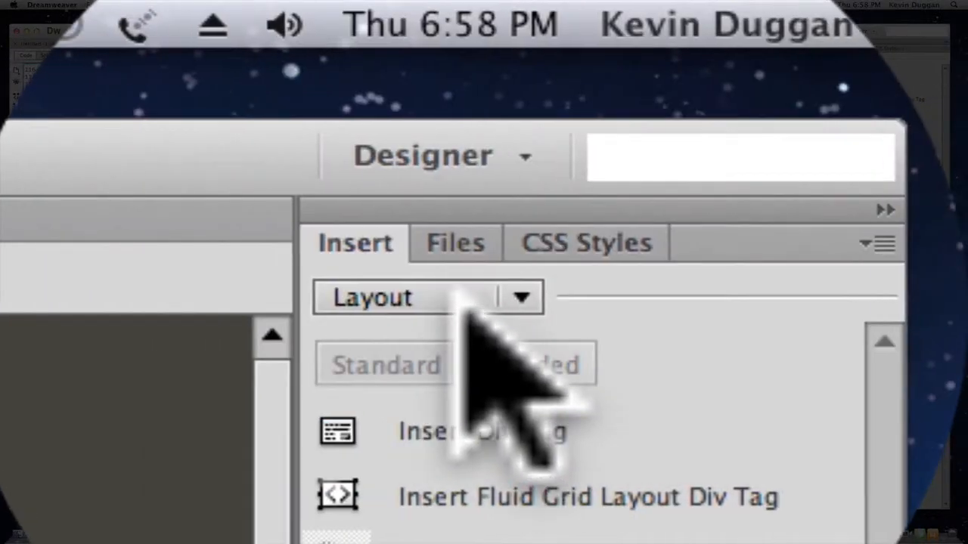
{"action": "left_click", "coordinate": [530, 296]}
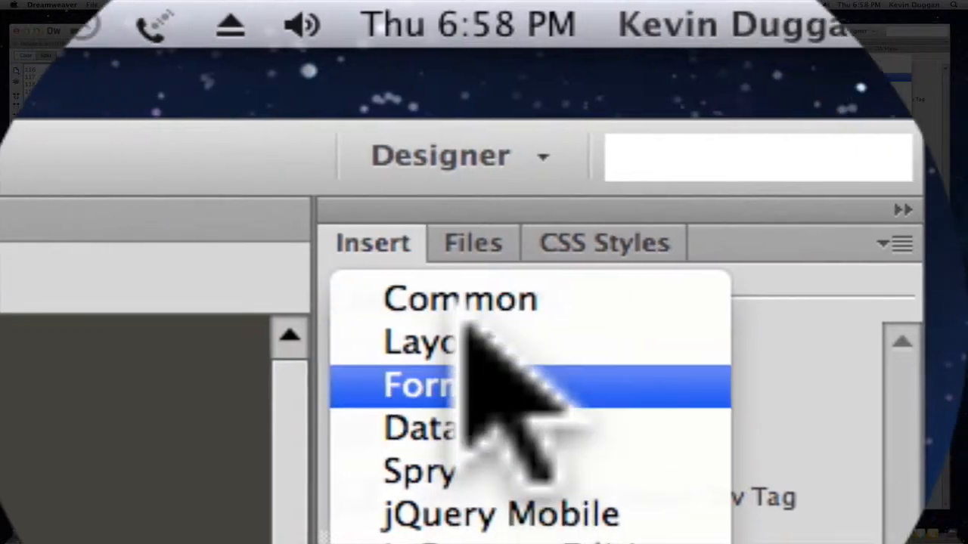
{"action": "left_click", "coordinate": [464, 280]}
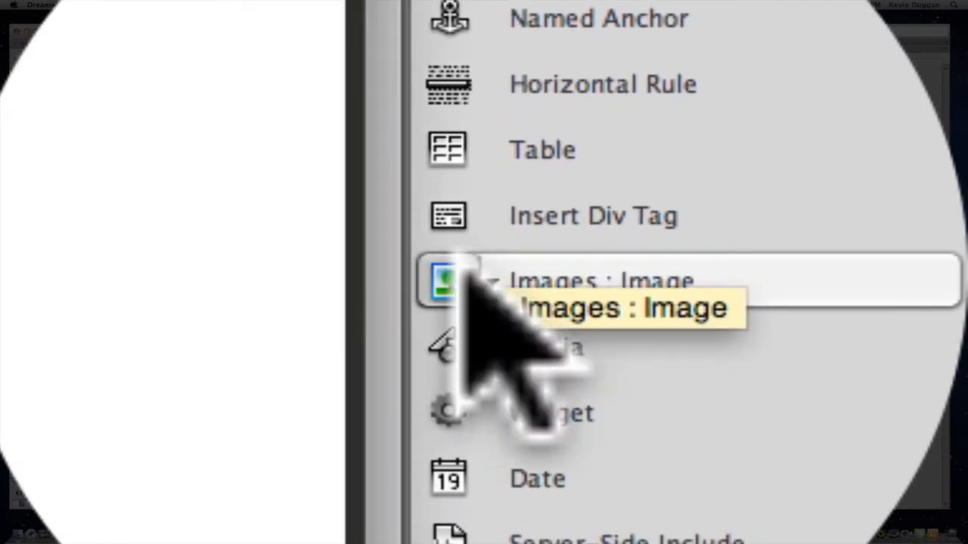
Start inserting an image into the header and browse the Desktop folder for newHTML.jpg.
{"action": "left_click", "coordinate": [467, 272]}
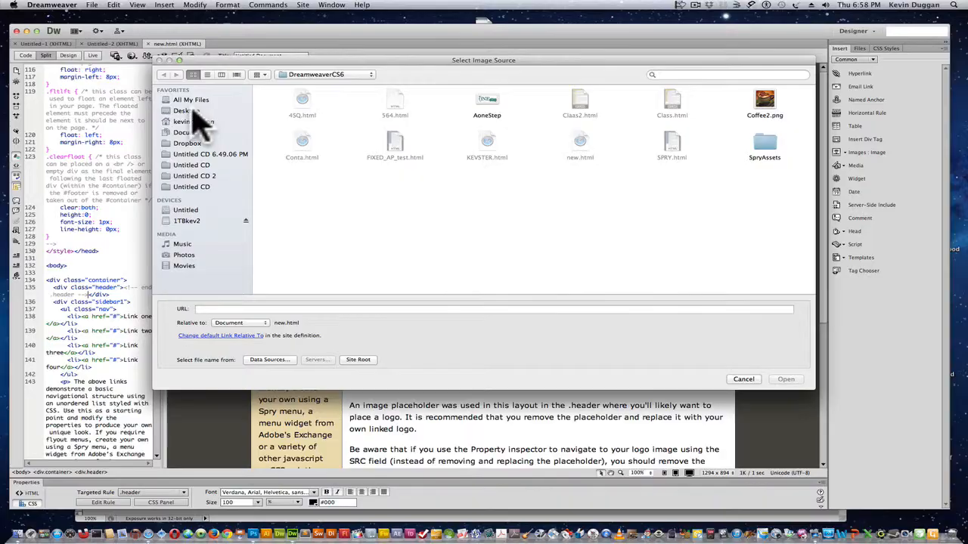
{"action": "left_click", "coordinate": [194, 110]}
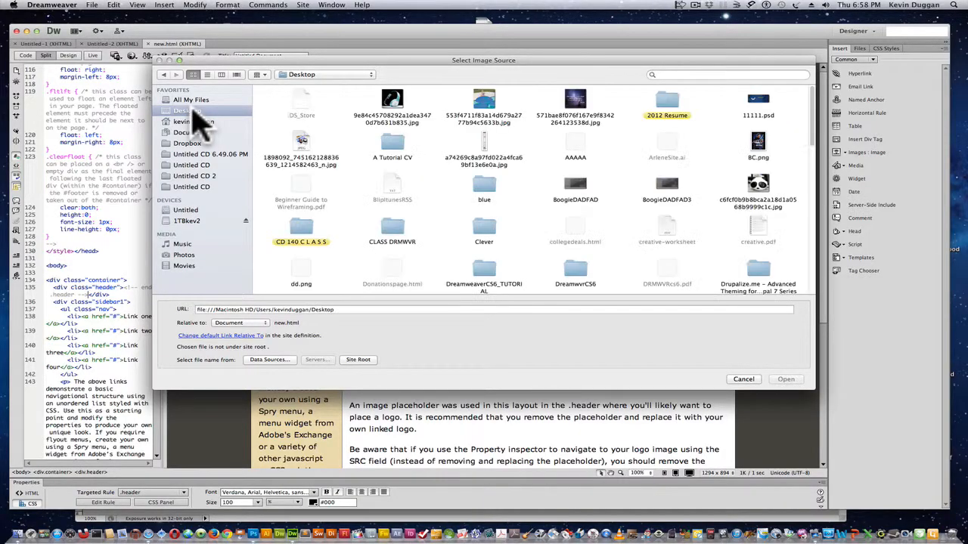
{"action": "scroll", "coordinate": [820, 143], "scroll_direction": "down", "scroll_amount": 3}
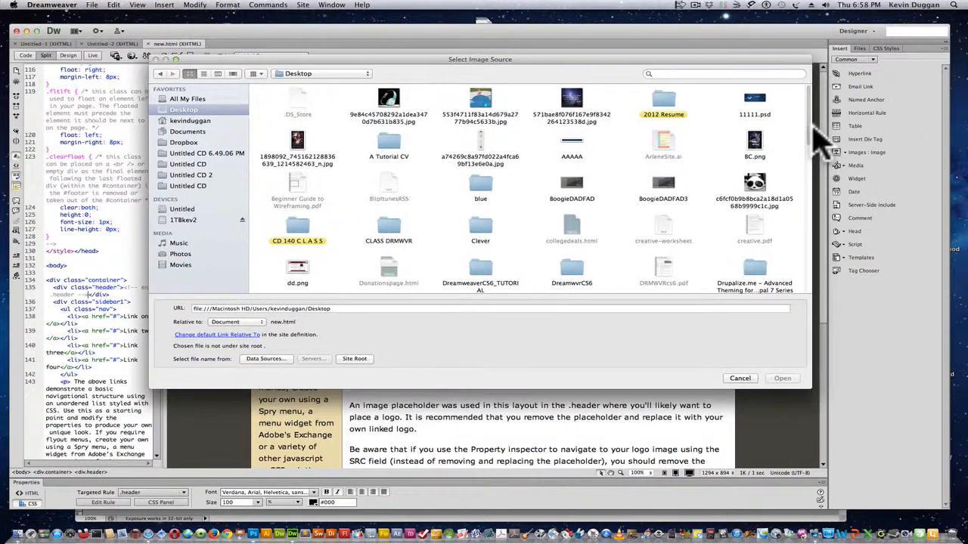
{"action": "scroll", "coordinate": [820, 159], "scroll_direction": "down", "scroll_amount": 4}
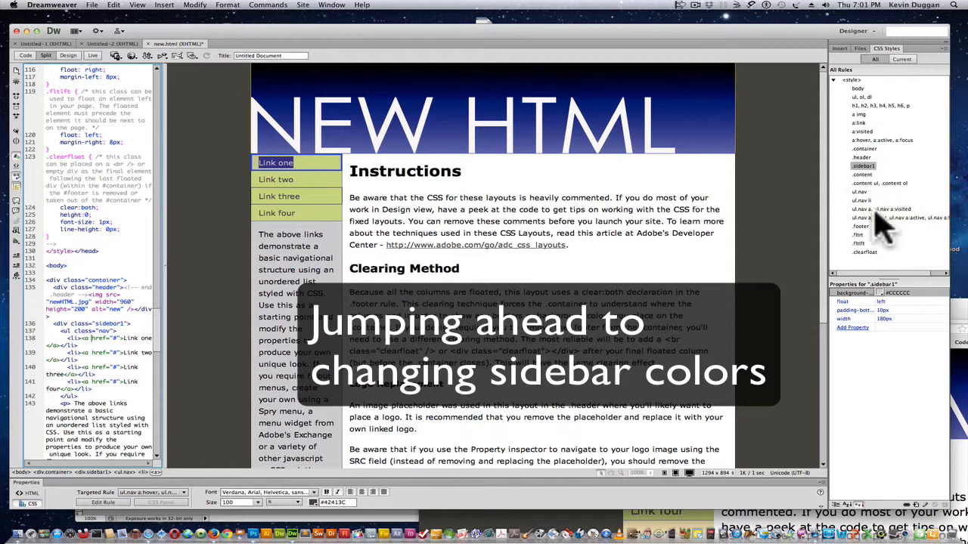
Set the background color of the ul.nav a, ul.nav a:visited rule to #666666.
{"action": "left_click", "coordinate": [877, 210]}
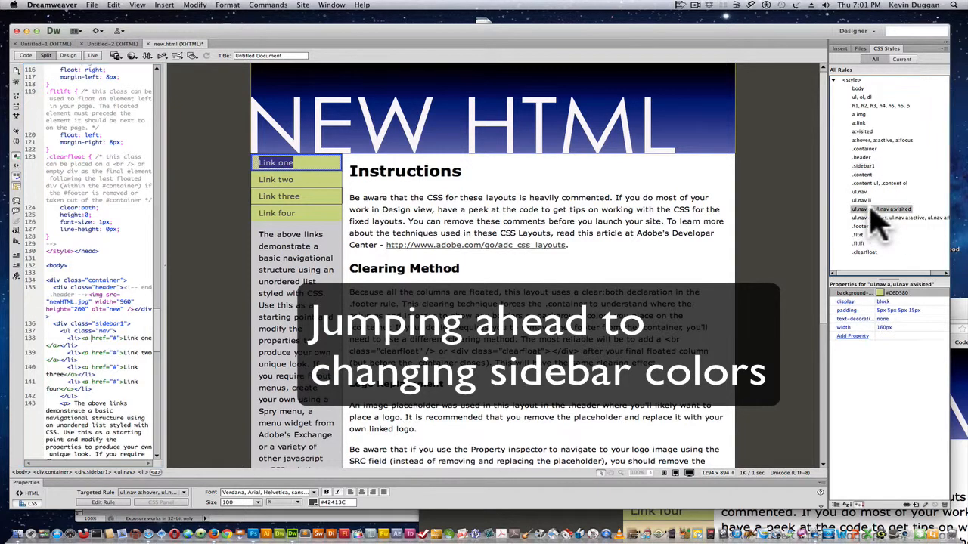
{"action": "left_click", "coordinate": [881, 294]}
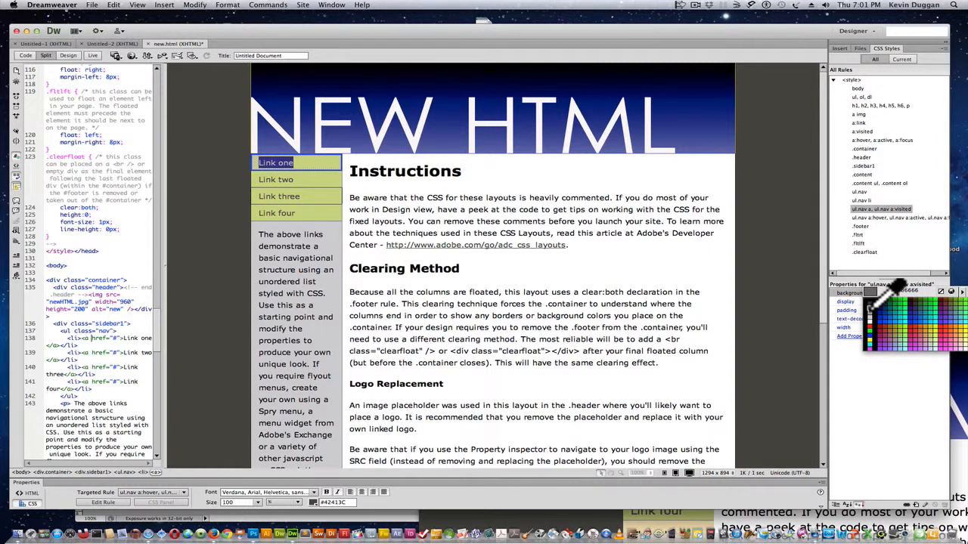
{"action": "left_click", "coordinate": [894, 294]}
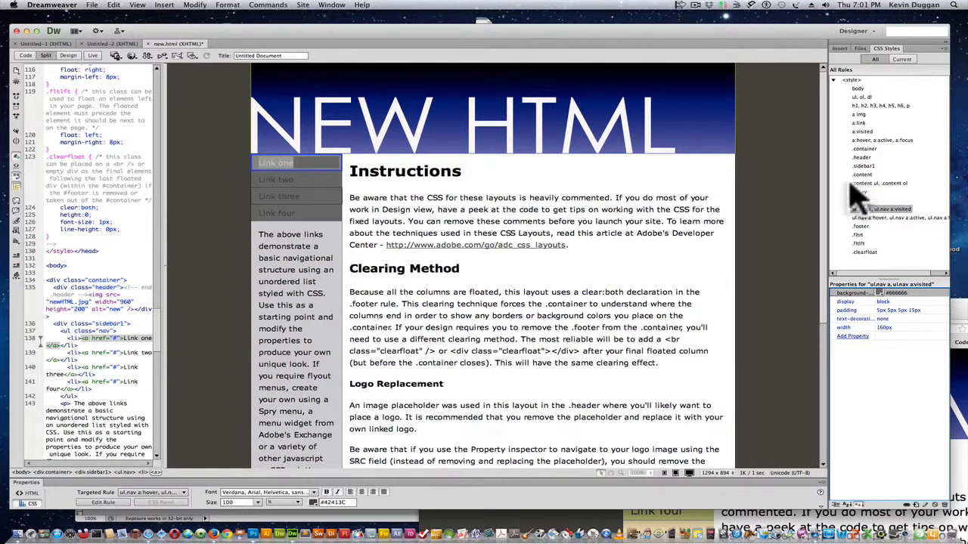
Set the background color of the ul.nav a:hover, a:active, a:focus rule to #CCCCCC.
{"action": "left_click", "coordinate": [865, 219]}
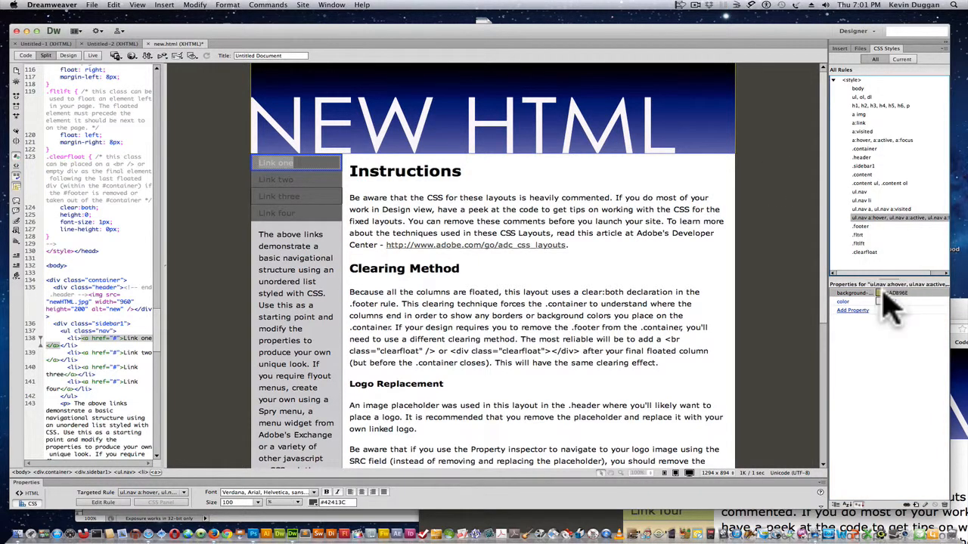
{"action": "left_click", "coordinate": [881, 293]}
{"action": "left_click", "coordinate": [871, 316]}
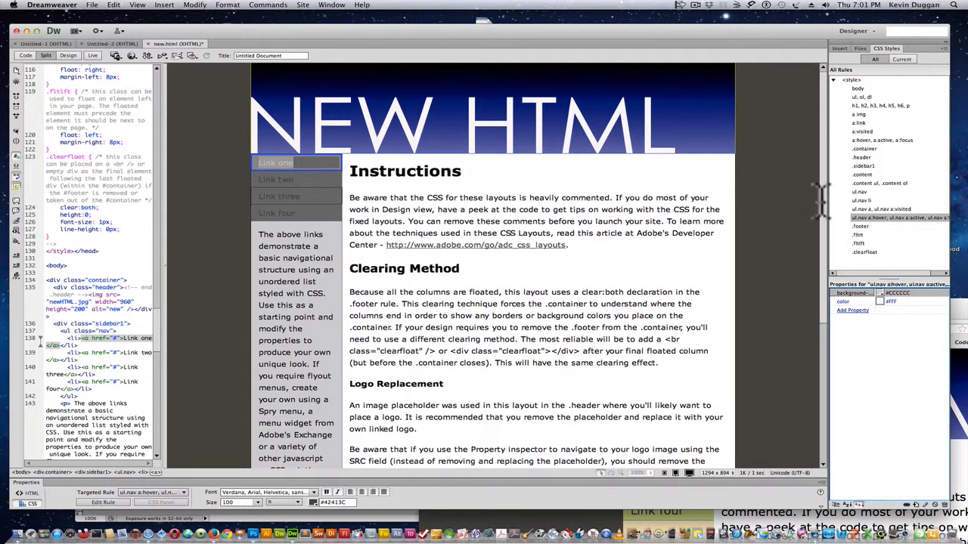
Choose #FFF as the text color in the rule definition for the ul.nav hover, active and focus links.
{"action": "double_click", "coordinate": [874, 218]}
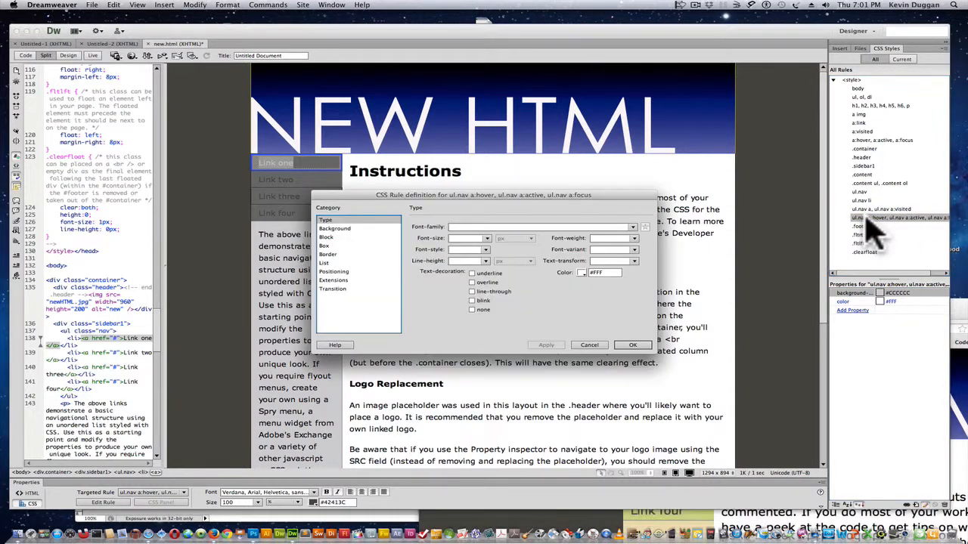
{"action": "left_click", "coordinate": [326, 237]}
{"action": "left_click", "coordinate": [335, 229]}
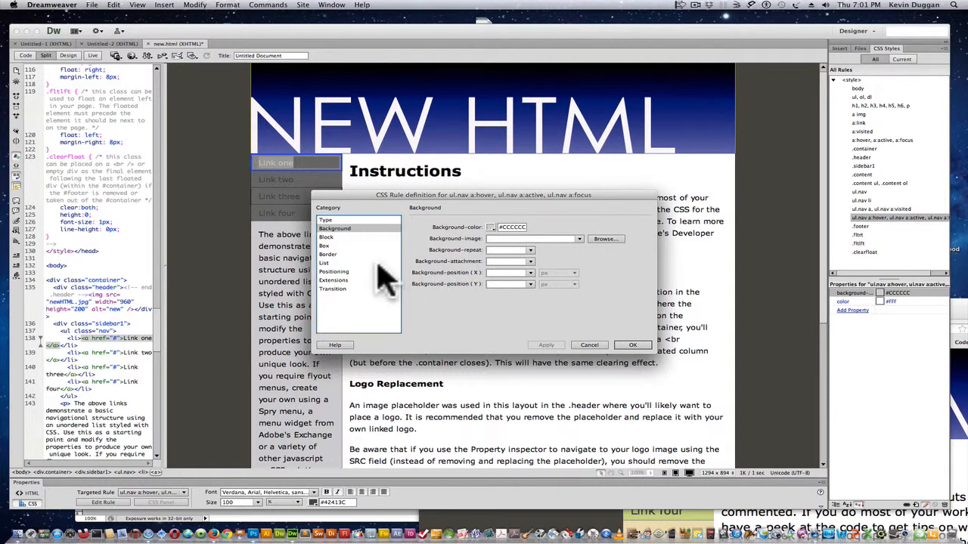
{"action": "left_click", "coordinate": [335, 221]}
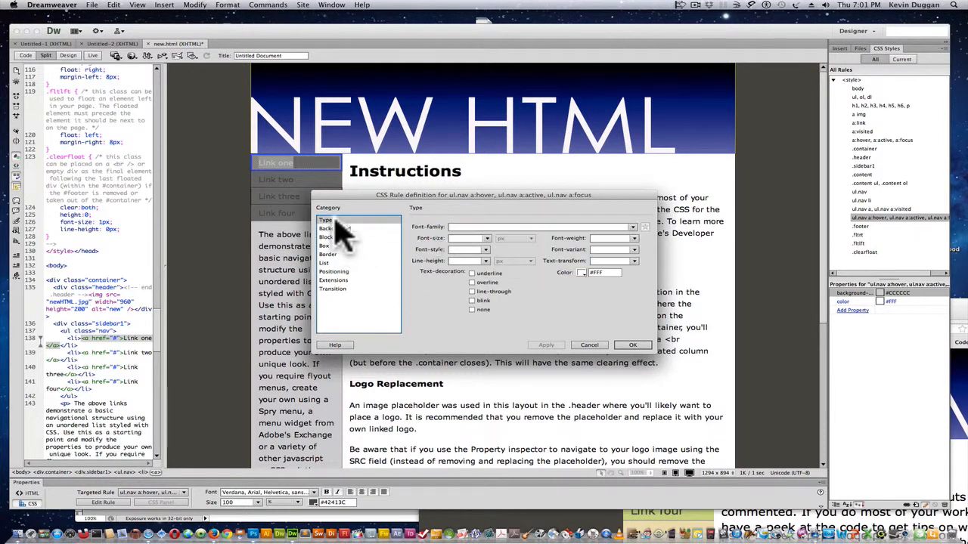
{"action": "left_click", "coordinate": [581, 272]}
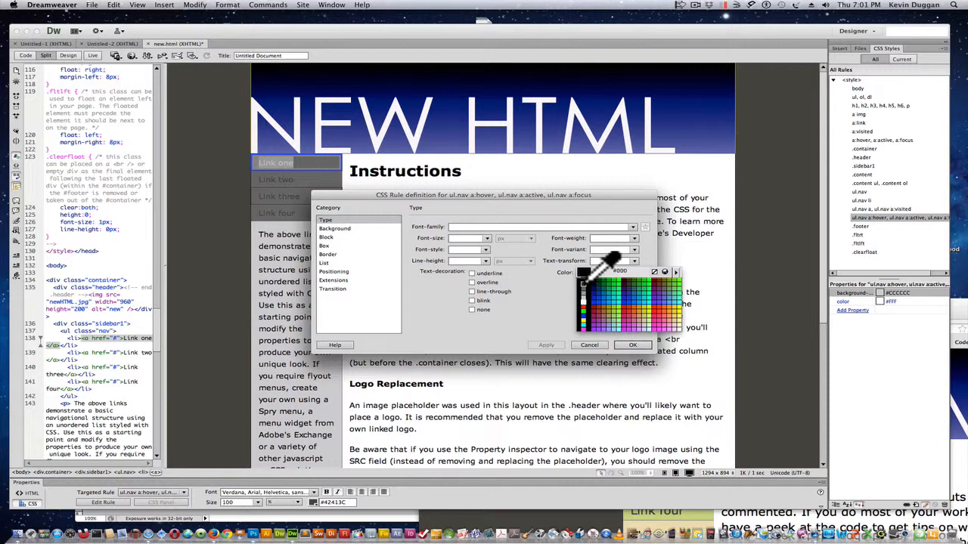
{"action": "left_click", "coordinate": [593, 314]}
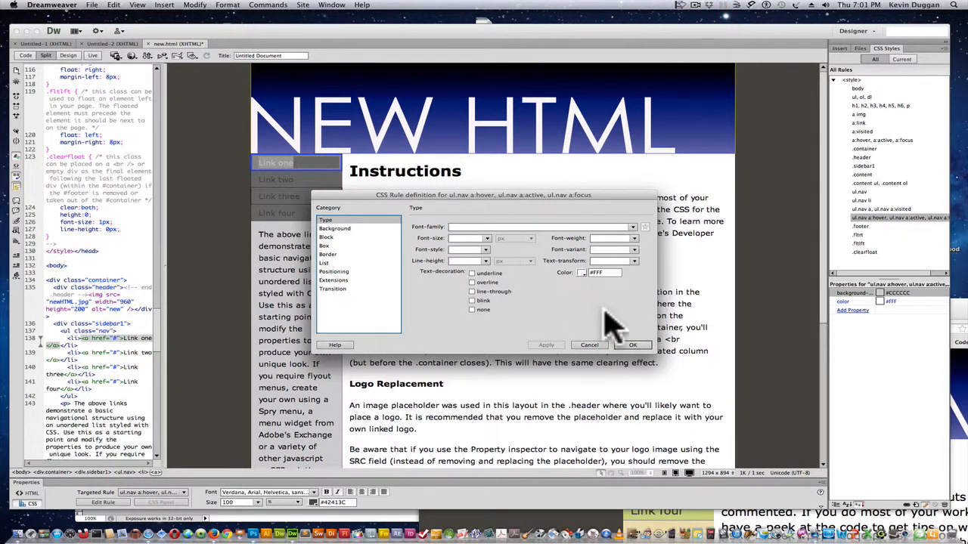
{"action": "left_click", "coordinate": [635, 346]}
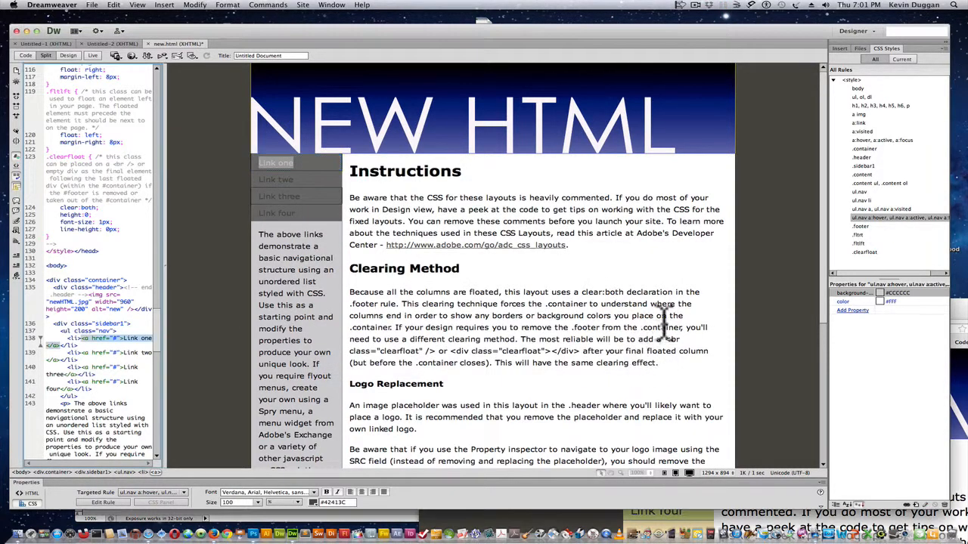
Place the cursor after the Instructions heading and save the new.html page.
{"action": "left_click", "coordinate": [484, 170]}
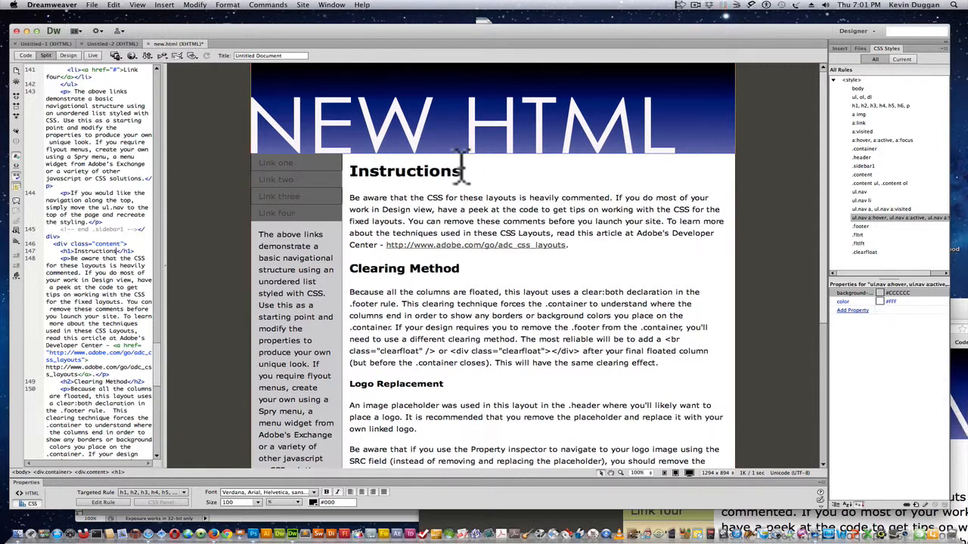
{"action": "left_click", "coordinate": [91, 5]}
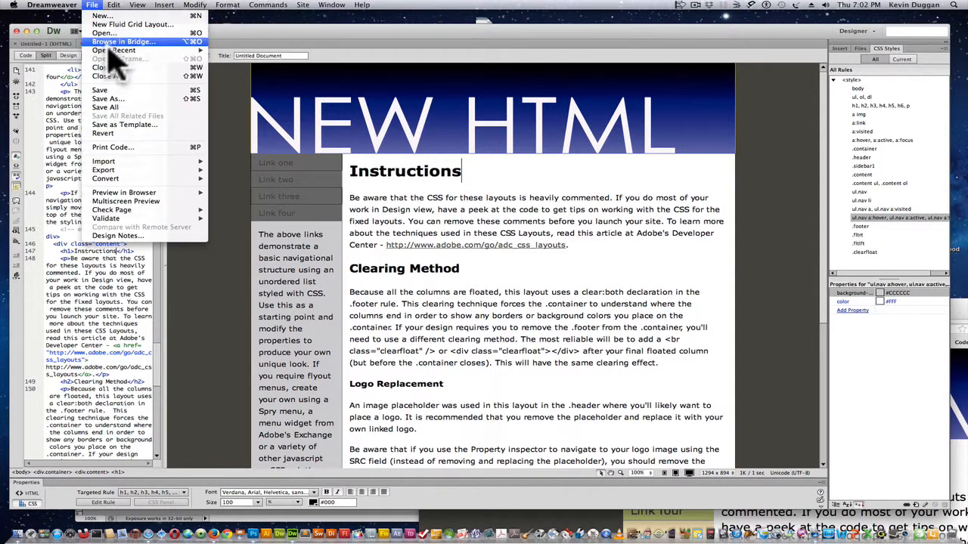
{"action": "left_click", "coordinate": [119, 90]}
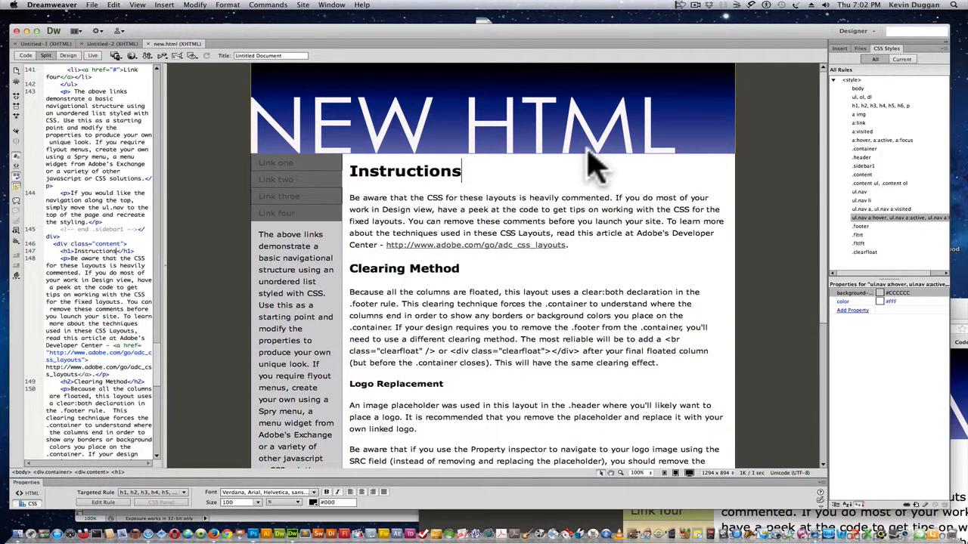
Preview new.html in Firefox and move the browser window up to view the whole page.
{"action": "left_click", "coordinate": [91, 5]}
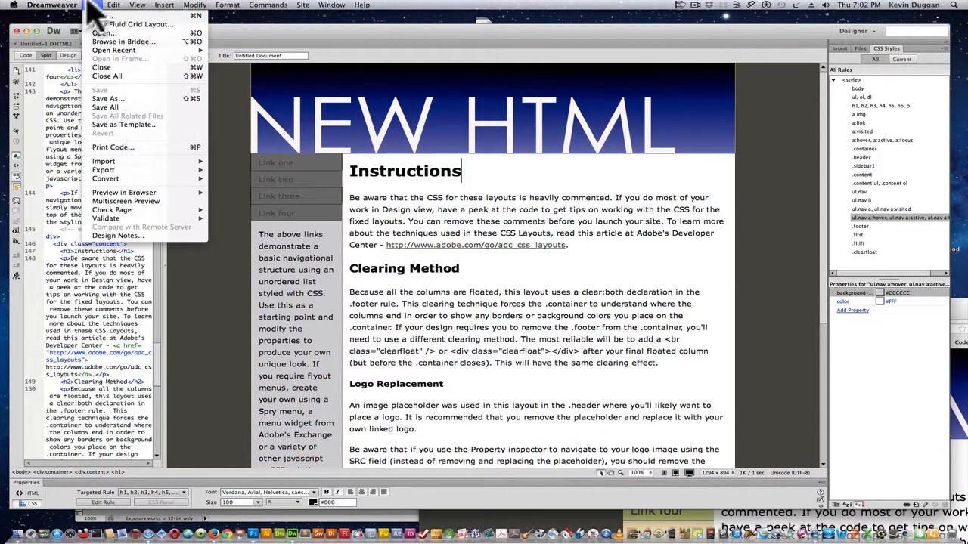
{"action": "mouse_move", "coordinate": [198, 195]}
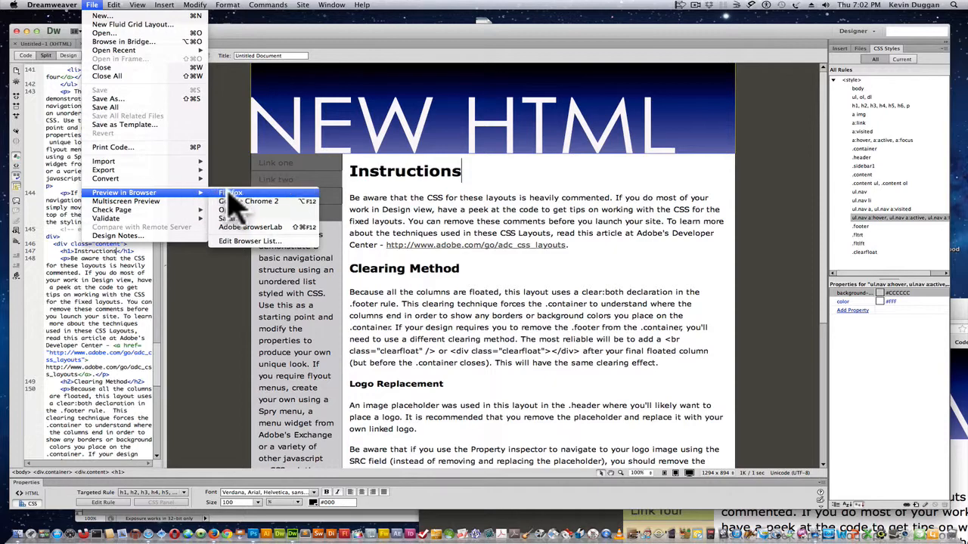
{"action": "left_click", "coordinate": [231, 203]}
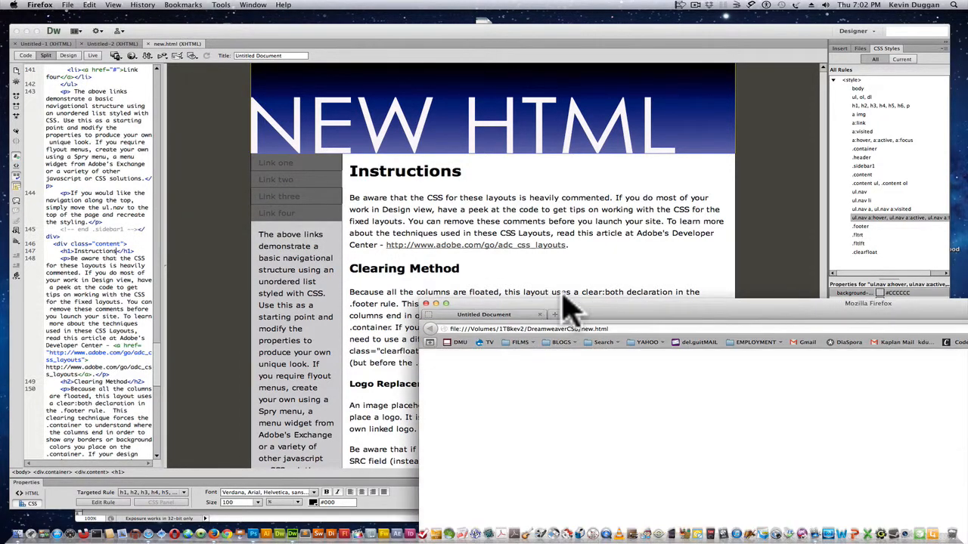
{"action": "left_click_drag", "start_coordinate": [723, 305], "coordinate": [329, 42]}
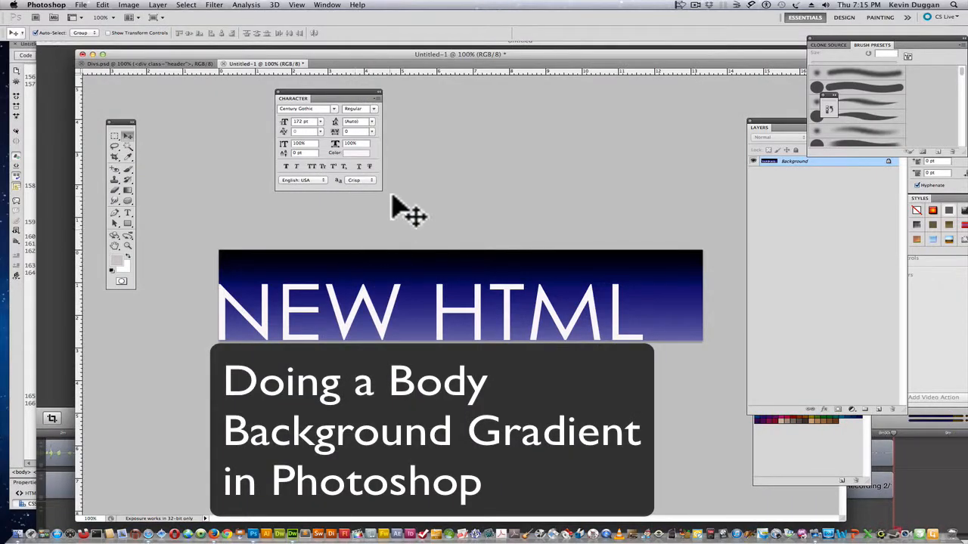
In the Photoshop banner document, step back through the history to before the image was flattened.
{"action": "left_click_drag", "start_coordinate": [246, 56], "coordinate": [184, 54]}
{"action": "left_click", "coordinate": [81, 6]}
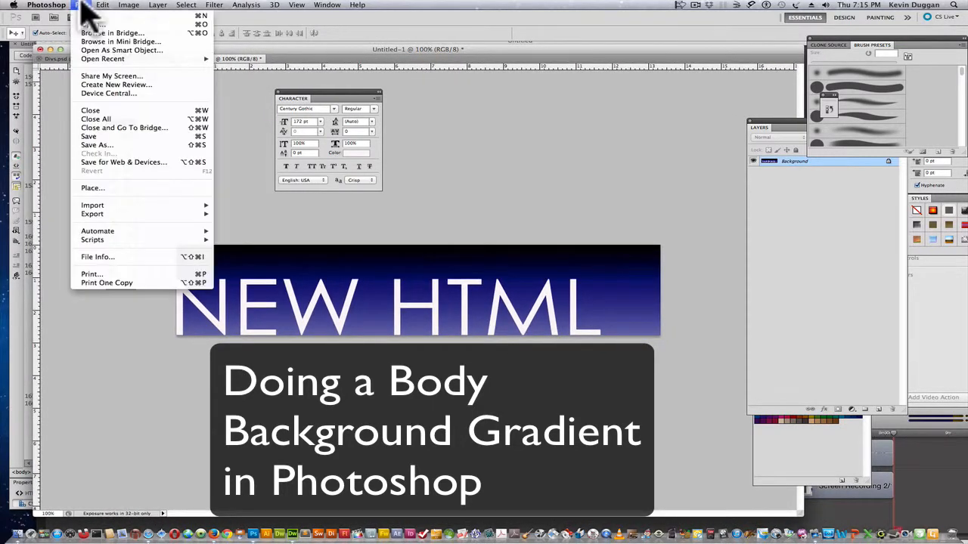
{"action": "mouse_move", "coordinate": [104, 8]}
{"action": "left_click", "coordinate": [121, 33]}
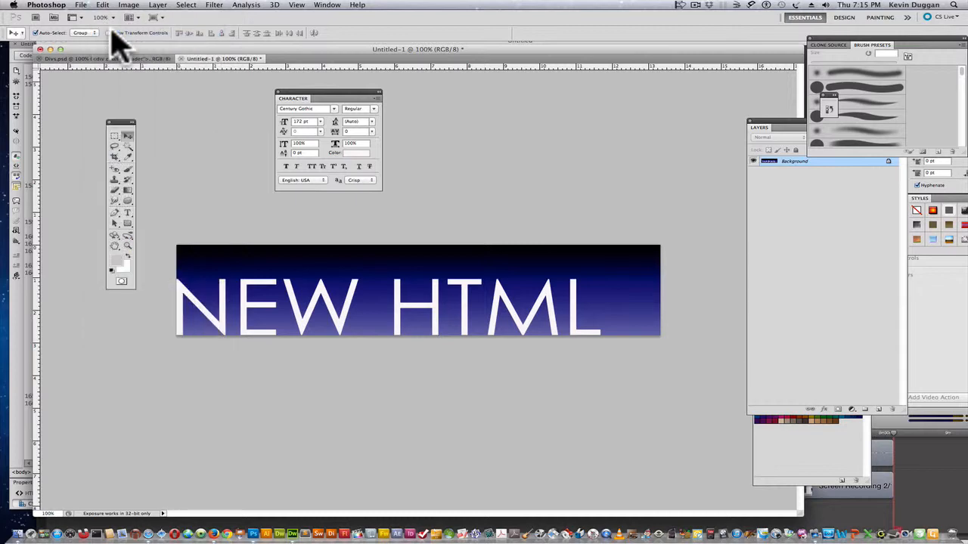
{"action": "left_click", "coordinate": [104, 6]}
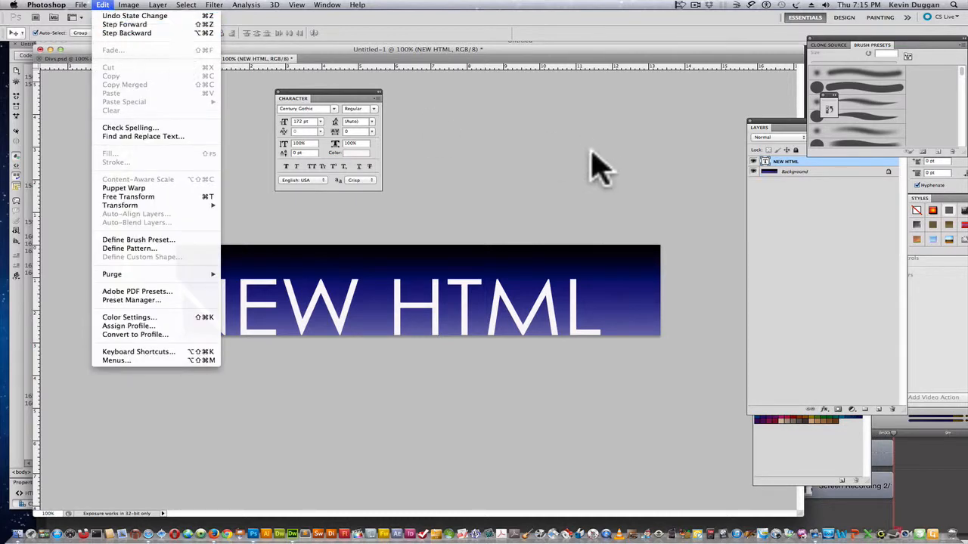
{"action": "left_click", "coordinate": [653, 156]}
Delete the NEW HTML text layer, keeping only the gradient background layer.
{"action": "left_click_drag", "start_coordinate": [779, 120], "coordinate": [628, 108]}
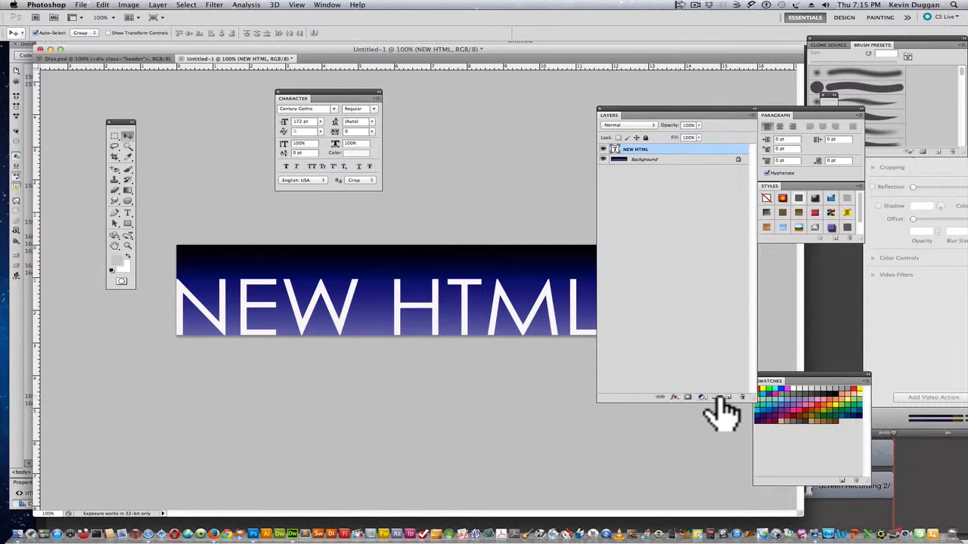
{"action": "left_click", "coordinate": [742, 397]}
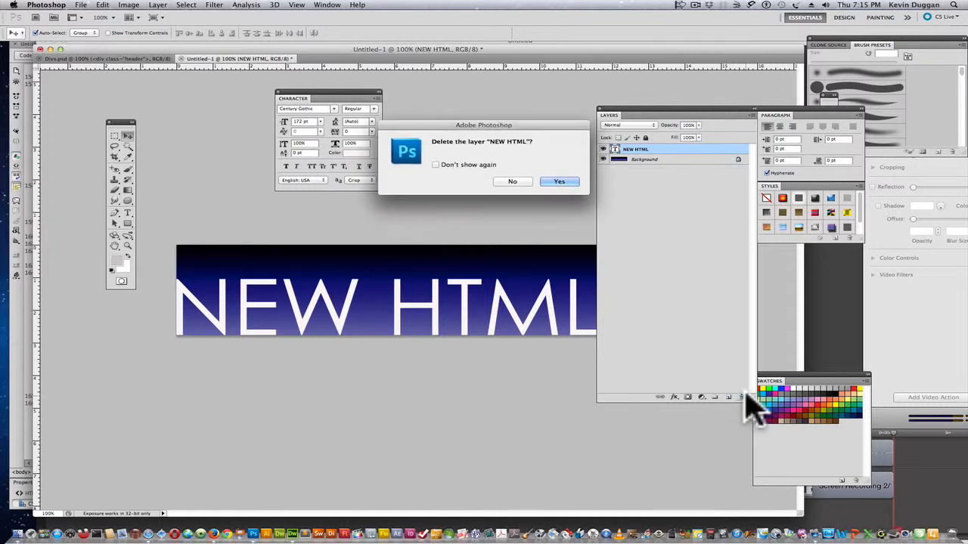
{"action": "left_click", "coordinate": [560, 183]}
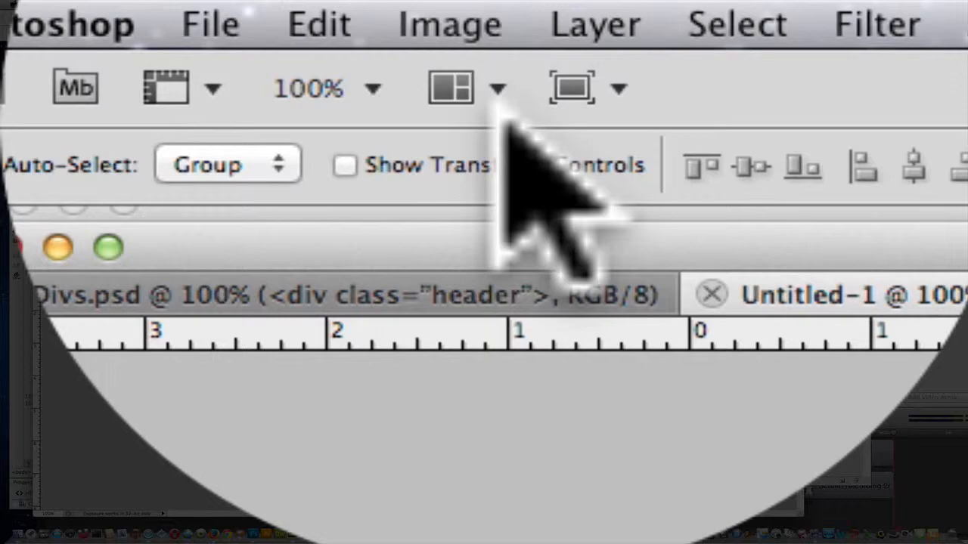
Open the canvas size settings of the gradient document and switch the measurement units from inches to pixels.
{"action": "left_click", "coordinate": [129, 5]}
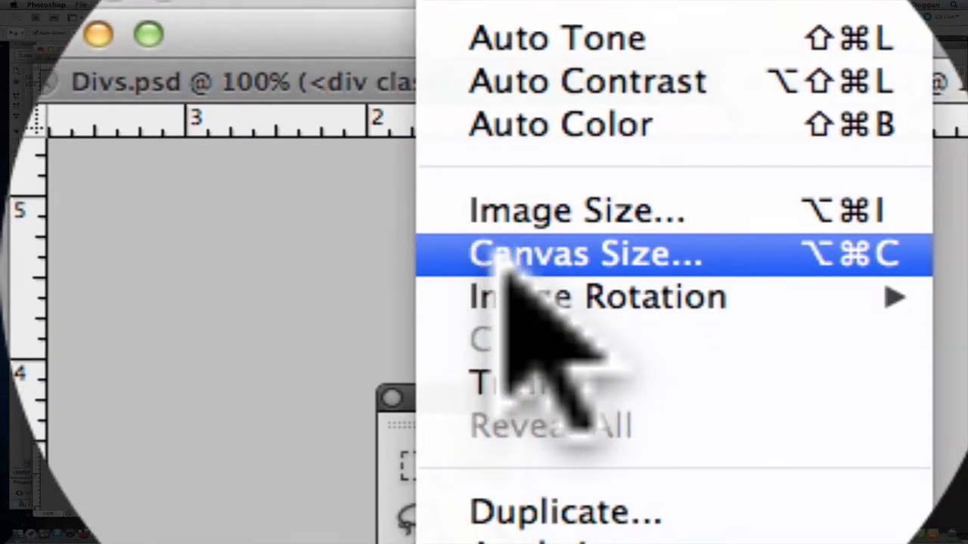
{"action": "left_click", "coordinate": [501, 255]}
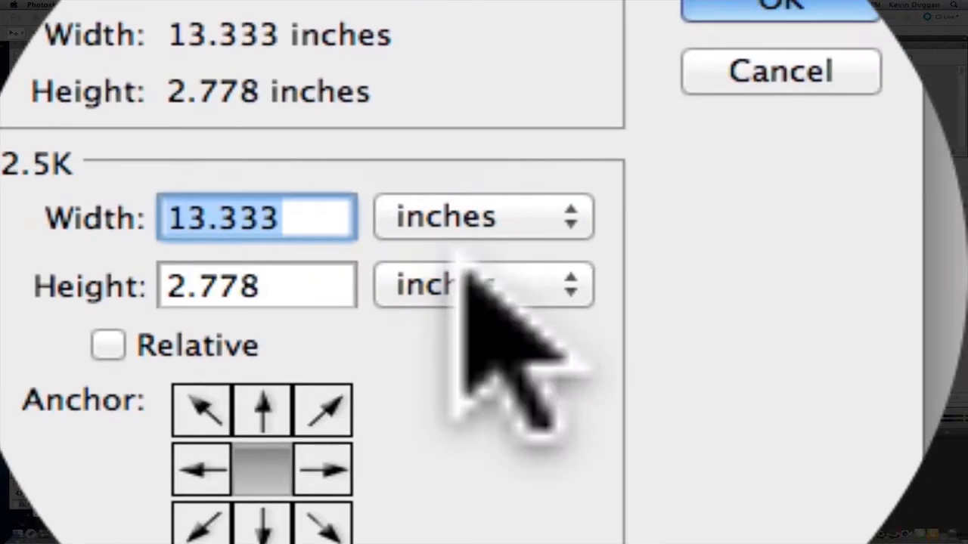
{"action": "left_click", "coordinate": [469, 218]}
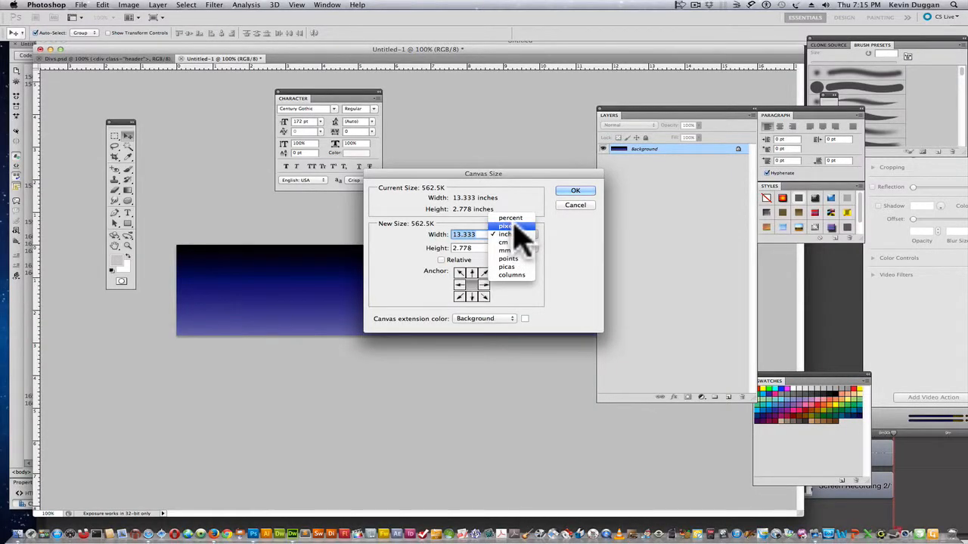
{"action": "left_click", "coordinate": [515, 227]}
{"action": "left_click", "coordinate": [129, 6]}
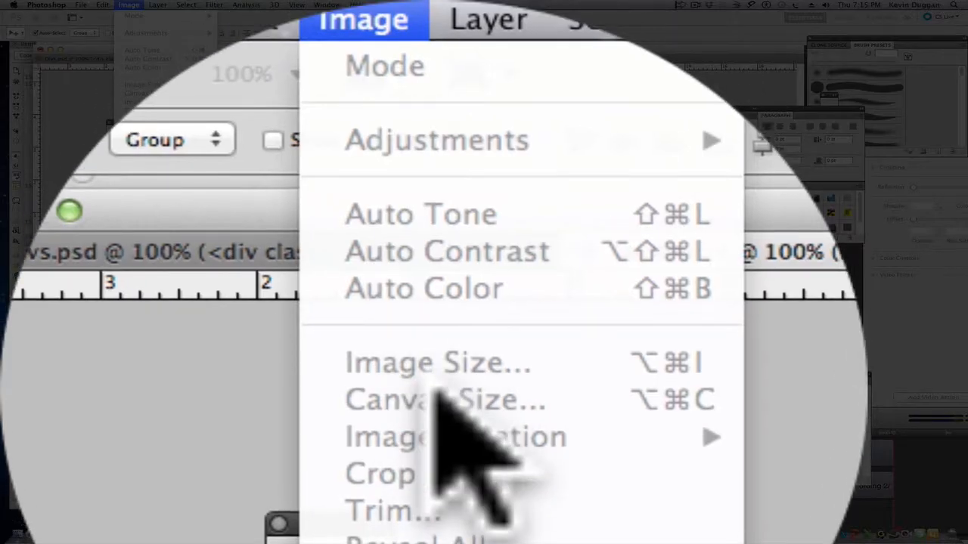
{"action": "left_click", "coordinate": [439, 398]}
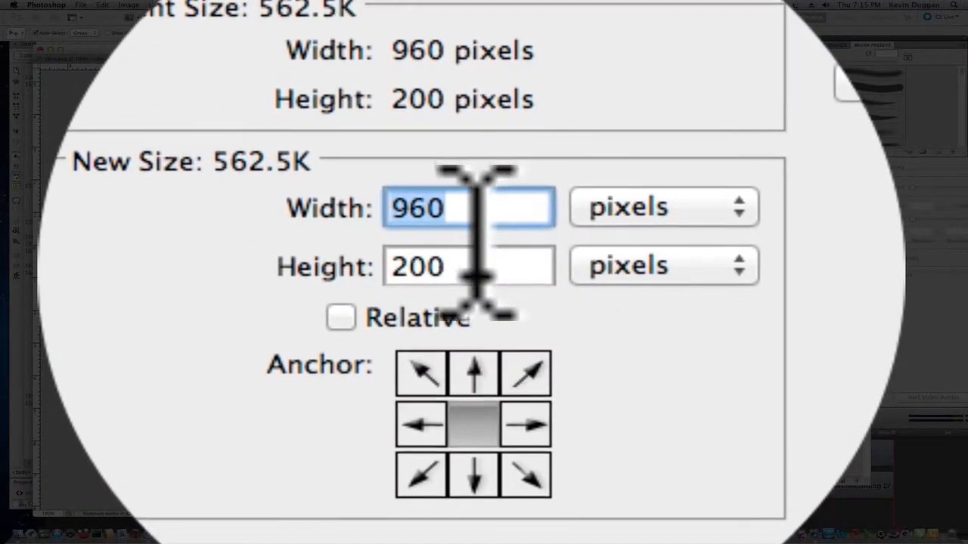
Resize the canvas to 800 pixels wide by 900 pixels high and accept the clipping.
{"action": "key", "text": "Tab"}
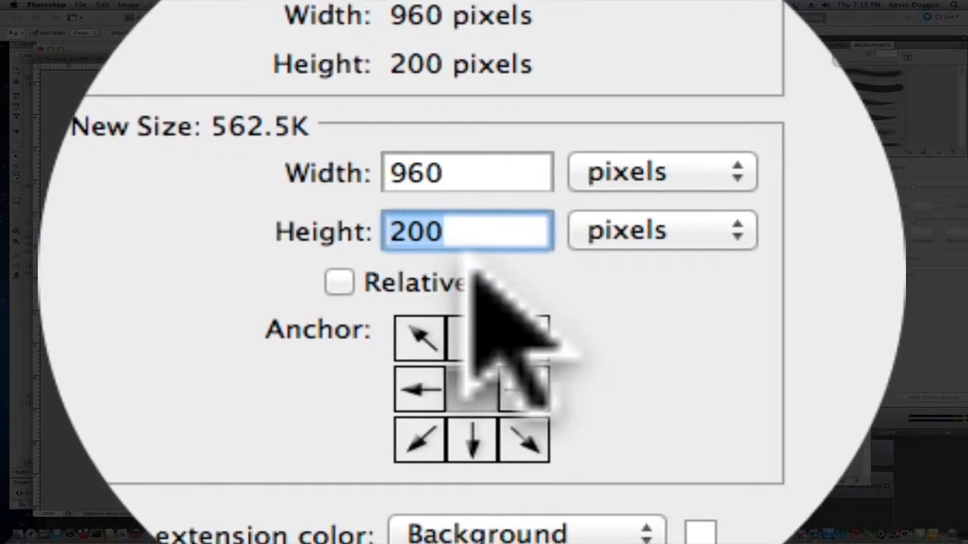
{"action": "key", "text": "Tab"}
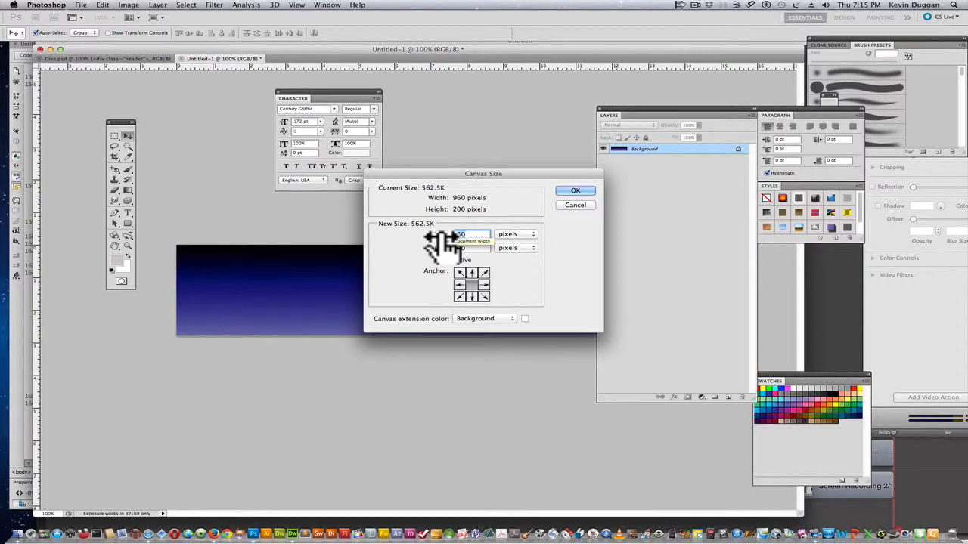
{"action": "type", "text": "8"}
{"action": "key", "text": "Tab"}
{"action": "type", "text": "900"}
{"action": "left_click", "coordinate": [563, 191]}
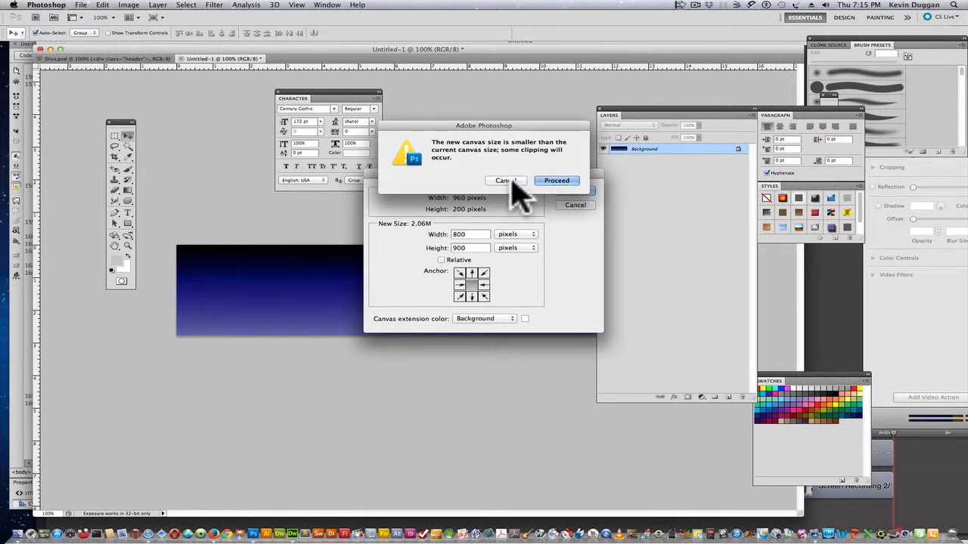
{"action": "left_click", "coordinate": [544, 180]}
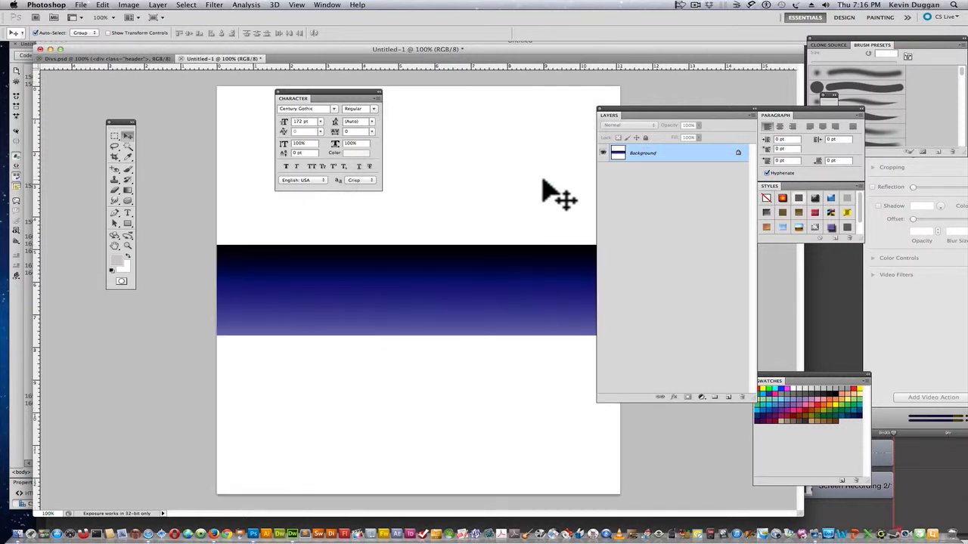
Move the Character panel and the document window so the canvas is less covered, and choose the Gradient tool.
{"action": "left_click_drag", "start_coordinate": [371, 102], "coordinate": [697, 252]}
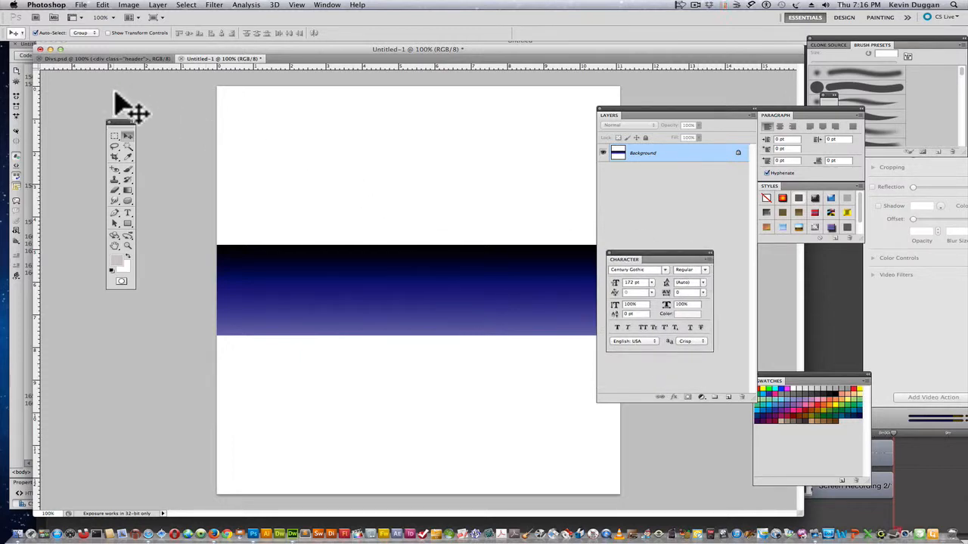
{"action": "left_click_drag", "start_coordinate": [125, 53], "coordinate": [103, 53]}
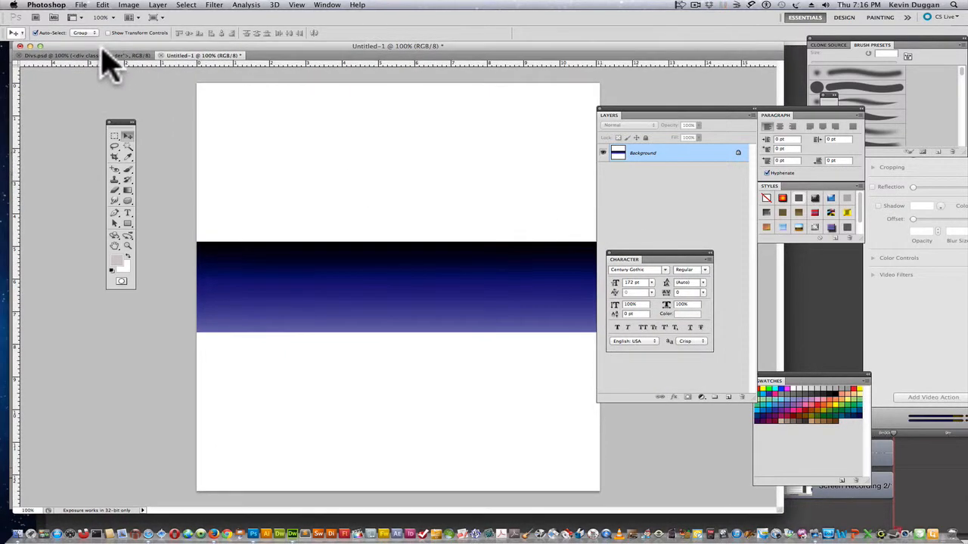
{"action": "left_click", "coordinate": [127, 190]}
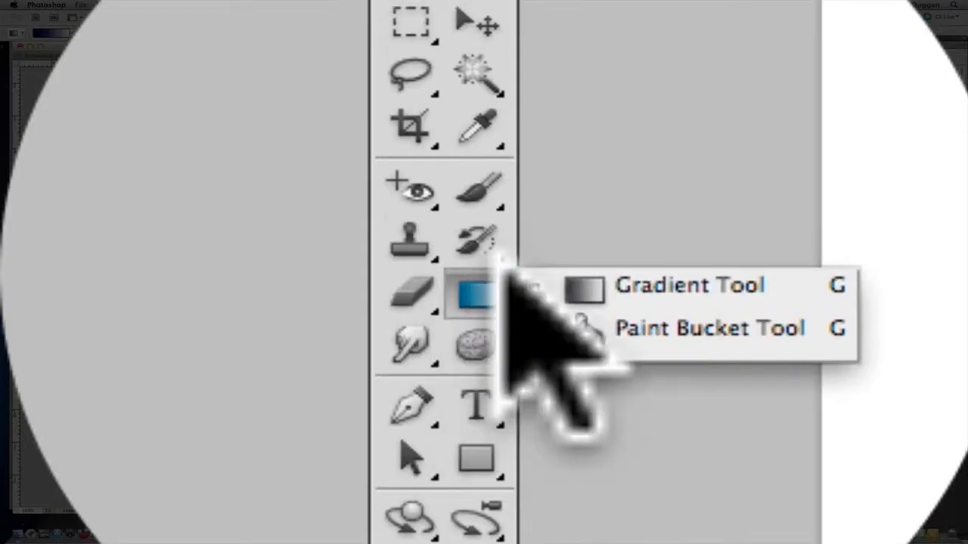
{"action": "left_click", "coordinate": [688, 286]}
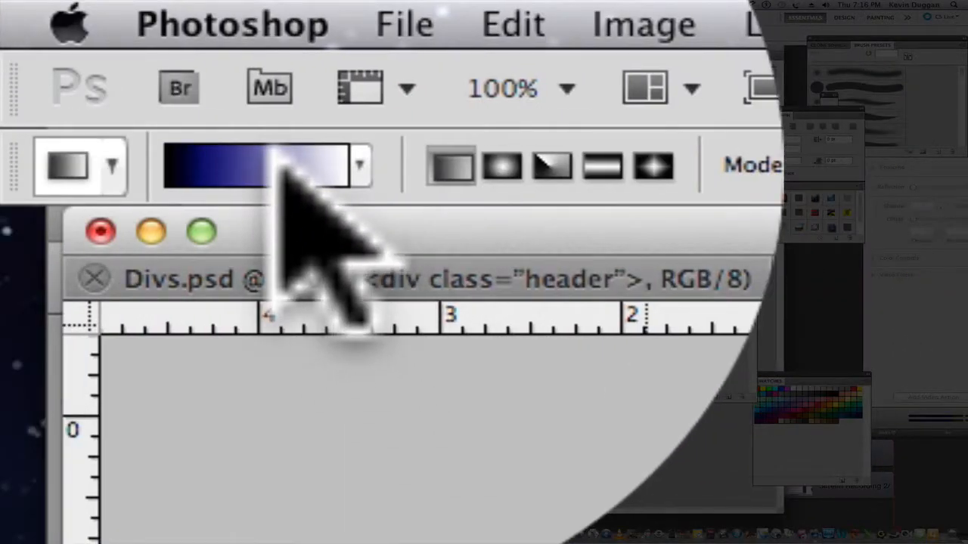
Set the gradient's first color stop to #4c4d98 sampled from the banner's lower edge, and remove the middle dark blue stop.
{"action": "left_click", "coordinate": [281, 168]}
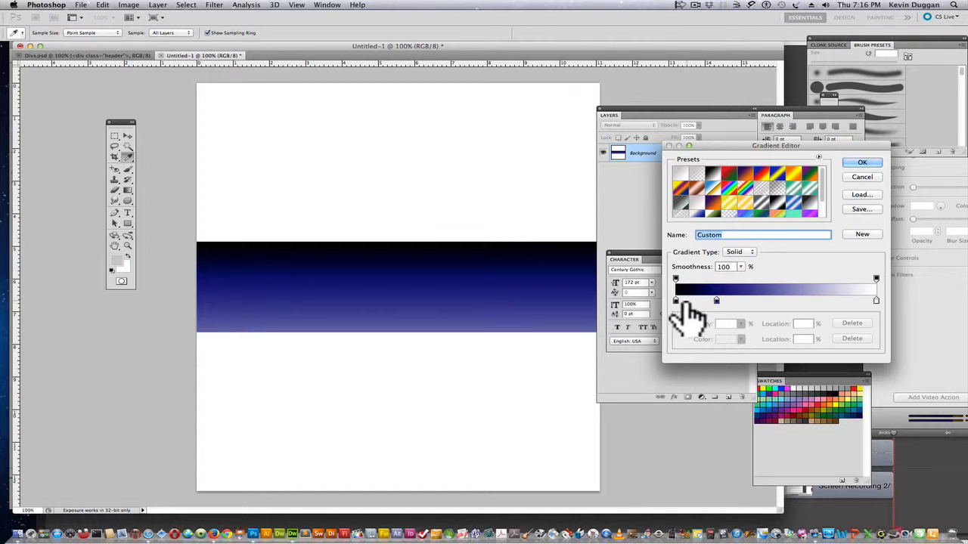
{"action": "left_click", "coordinate": [676, 301]}
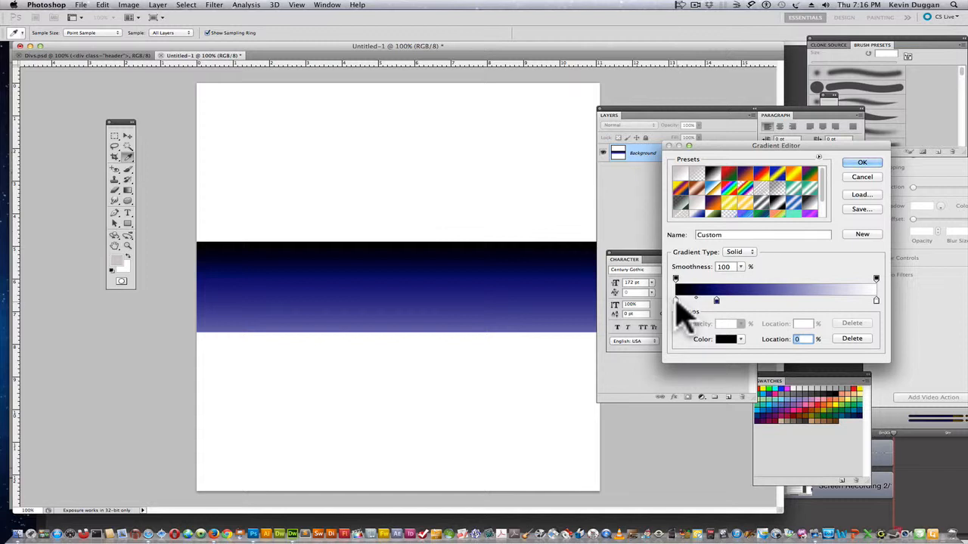
{"action": "left_click", "coordinate": [726, 341]}
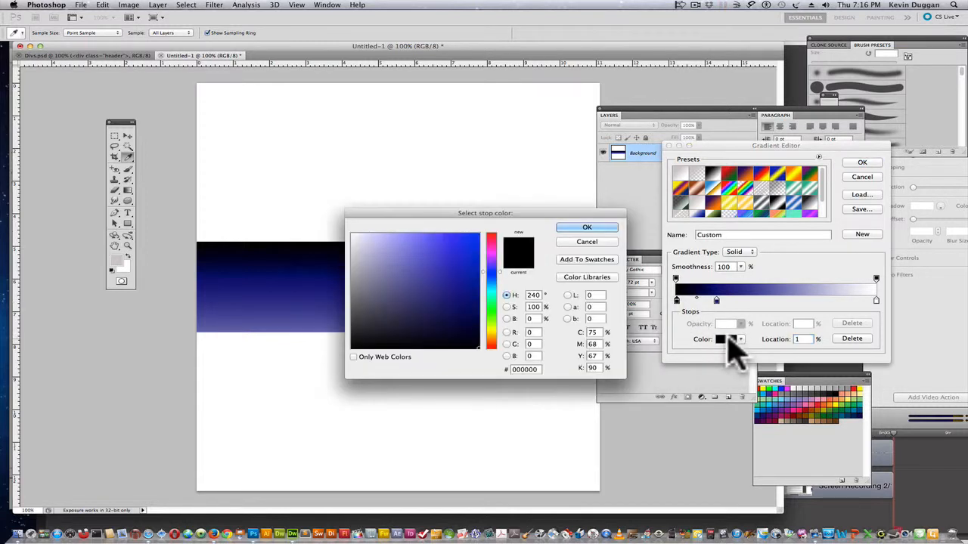
{"action": "left_click", "coordinate": [273, 321]}
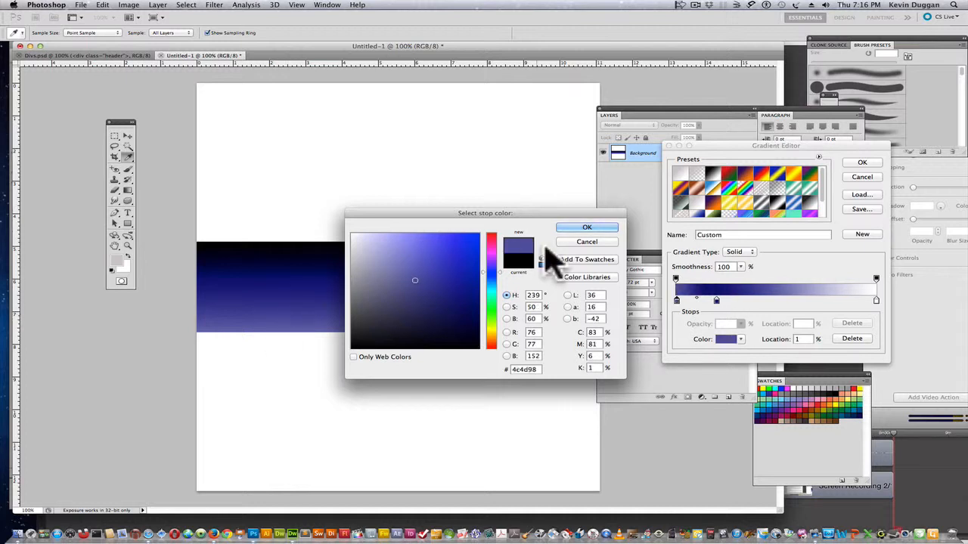
{"action": "left_click", "coordinate": [575, 227]}
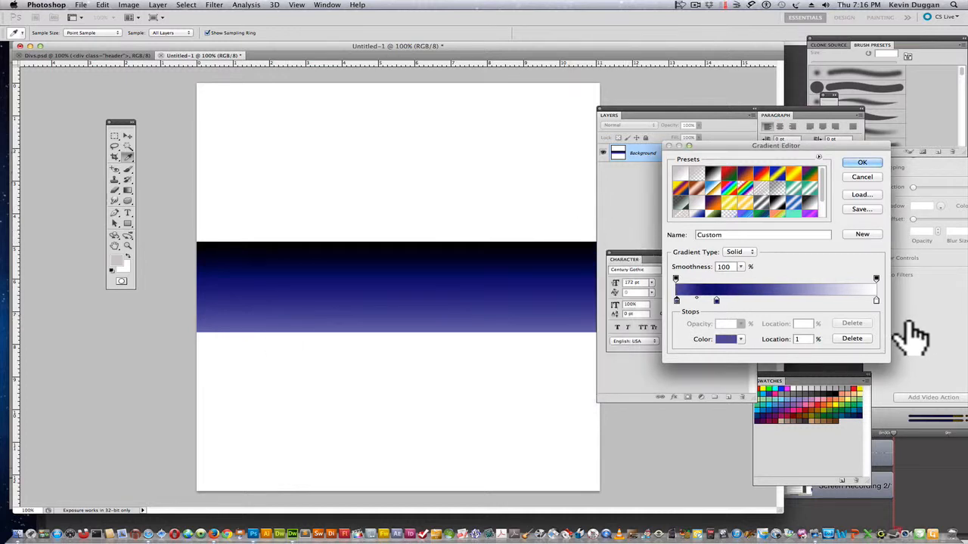
{"action": "left_click_drag", "start_coordinate": [716, 300], "coordinate": [713, 318]}
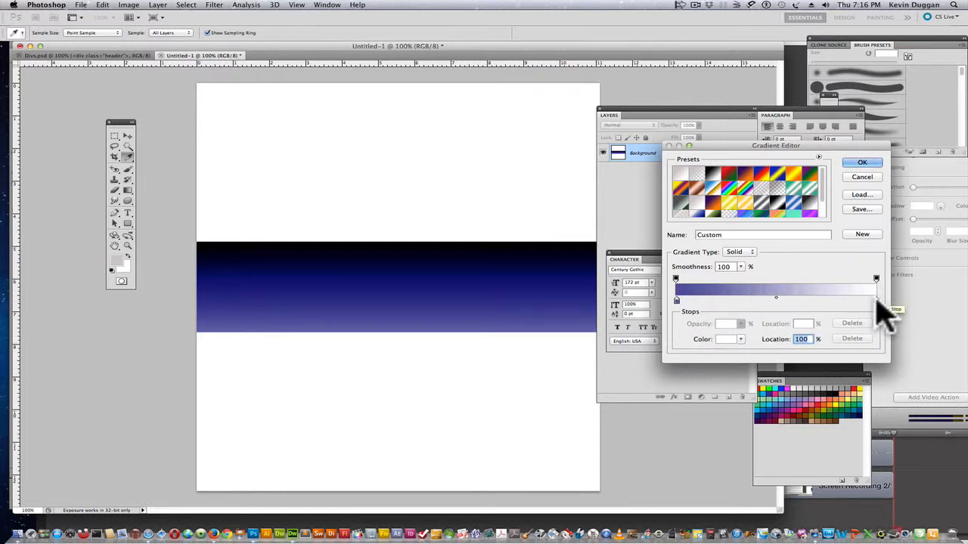
Set the gradient's end color stop to the grayish teal #b2c6c8 and accept the edited gradient.
{"action": "left_click", "coordinate": [728, 340]}
{"action": "left_click_drag", "start_coordinate": [547, 216], "coordinate": [710, 298]}
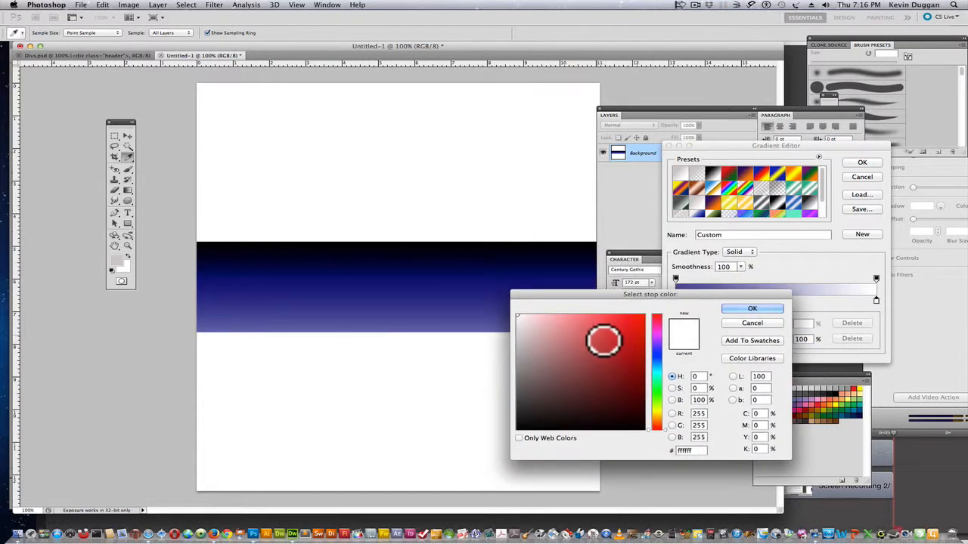
{"action": "left_click", "coordinate": [655, 371]}
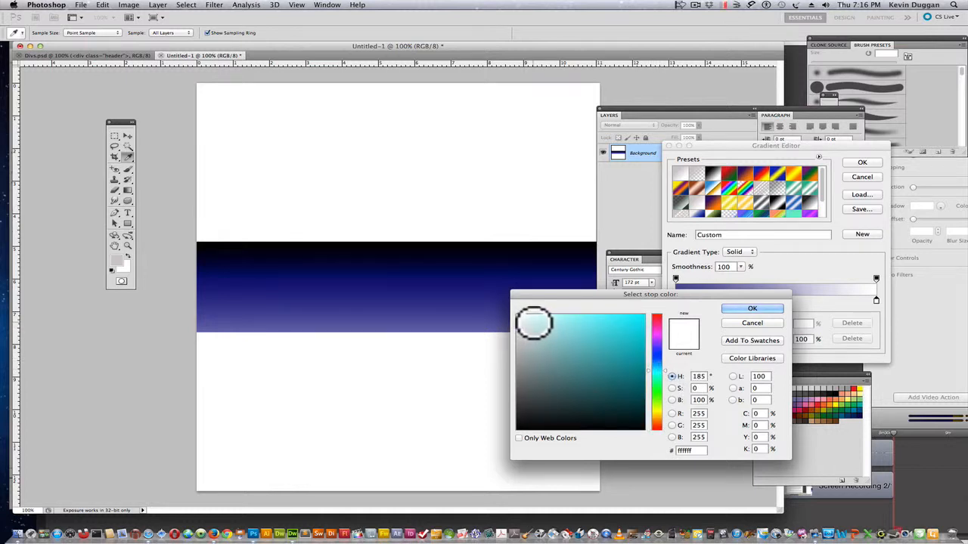
{"action": "left_click", "coordinate": [533, 322]}
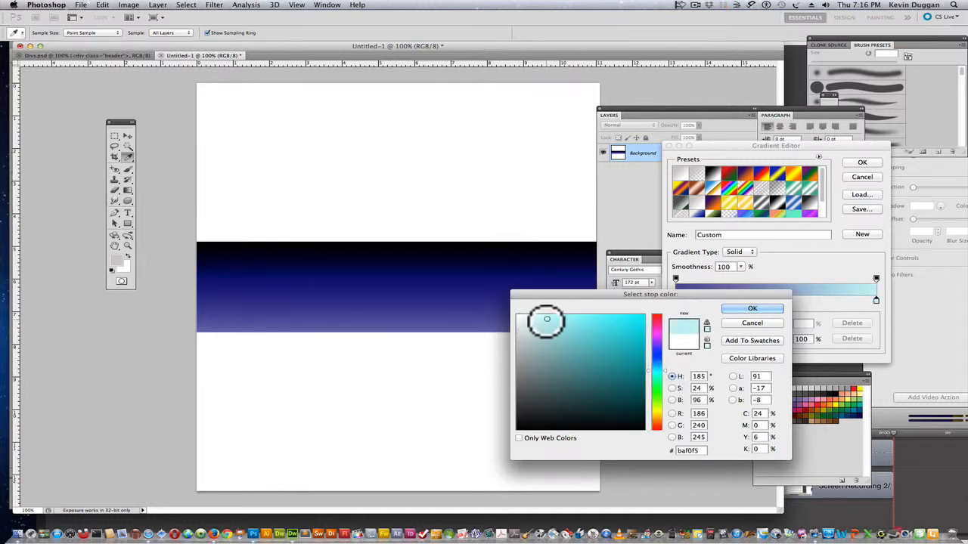
{"action": "left_click", "coordinate": [530, 338]}
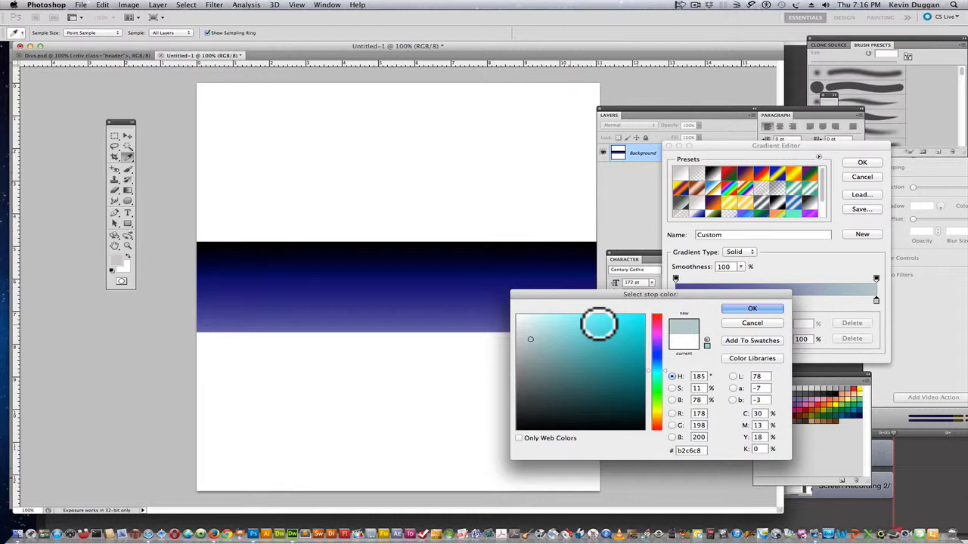
{"action": "left_click", "coordinate": [752, 308]}
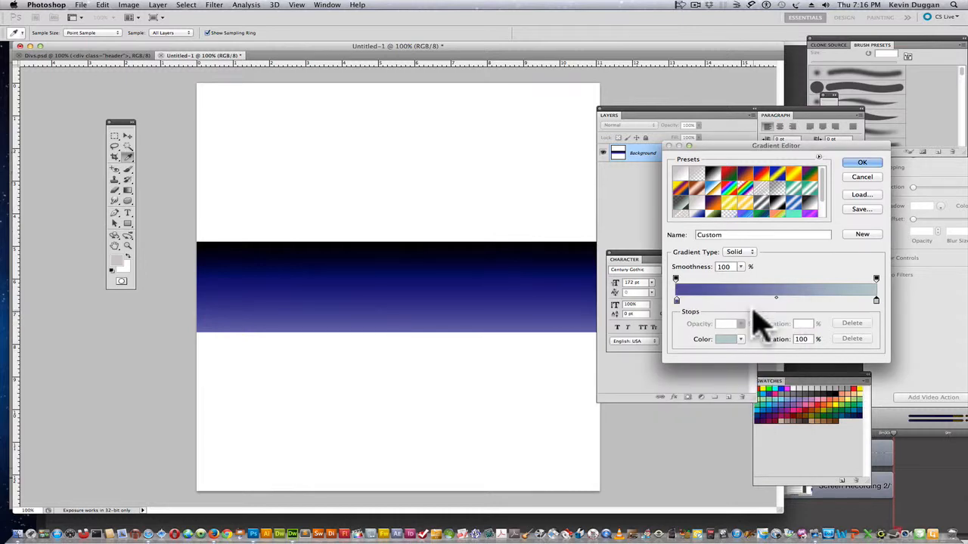
{"action": "left_click", "coordinate": [858, 163]}
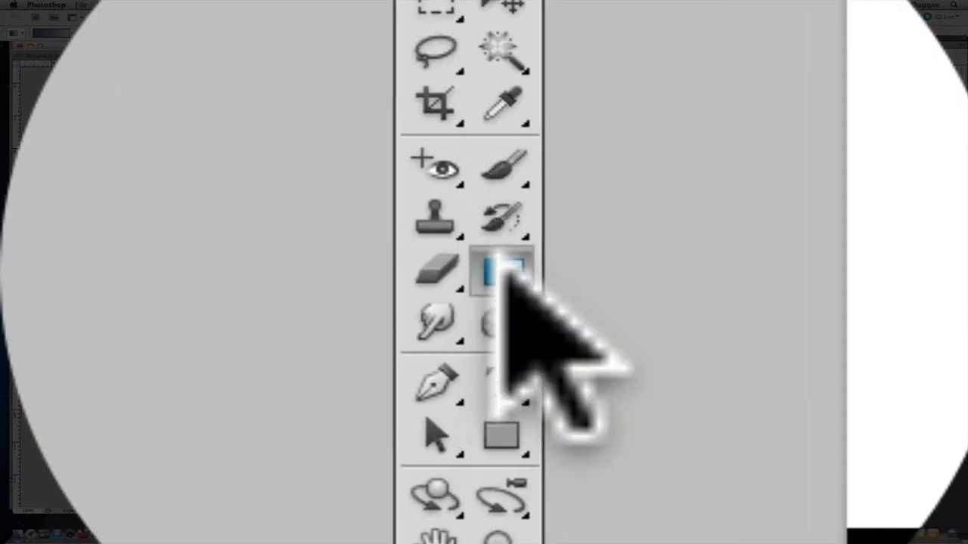
Fill the whole canvas with the new gradient, running vertically from the top edge to the bottom edge.
{"action": "left_click", "coordinate": [128, 191]}
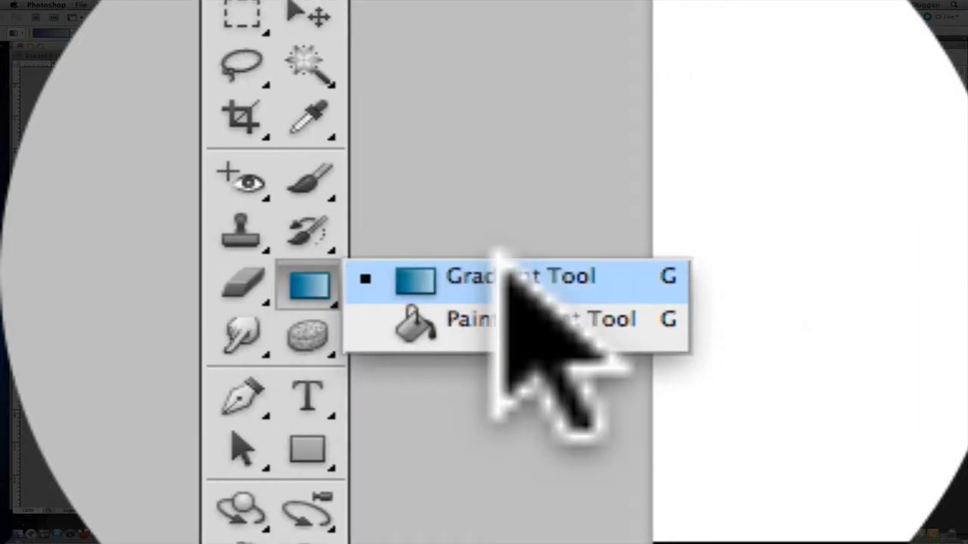
{"action": "left_click", "coordinate": [696, 263]}
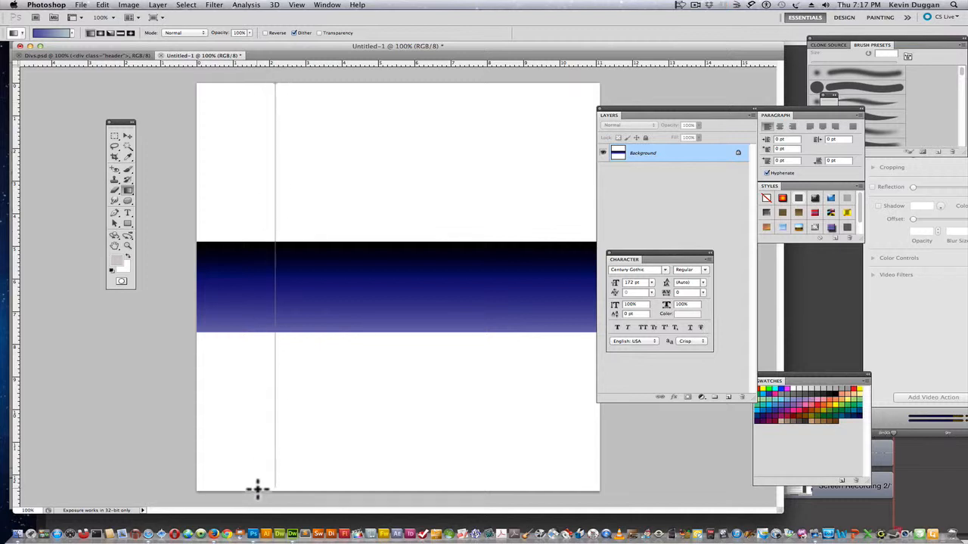
{"action": "left_click_drag", "start_coordinate": [257, 489], "coordinate": [257, 490]}
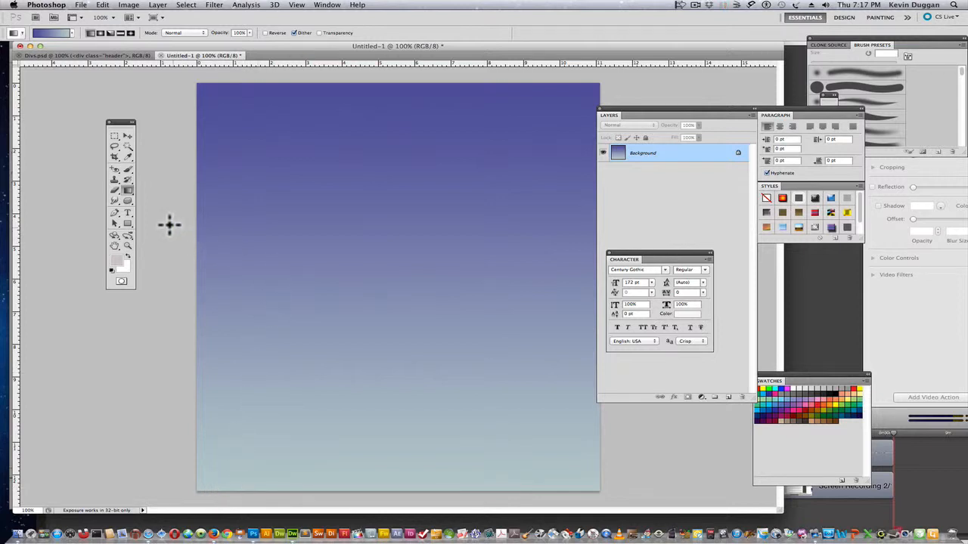
Sample the gradient's bottom color as the foreground color, select its hex code in the Color Picker, and move the toolbox over the canvas.
{"action": "left_click", "coordinate": [127, 156]}
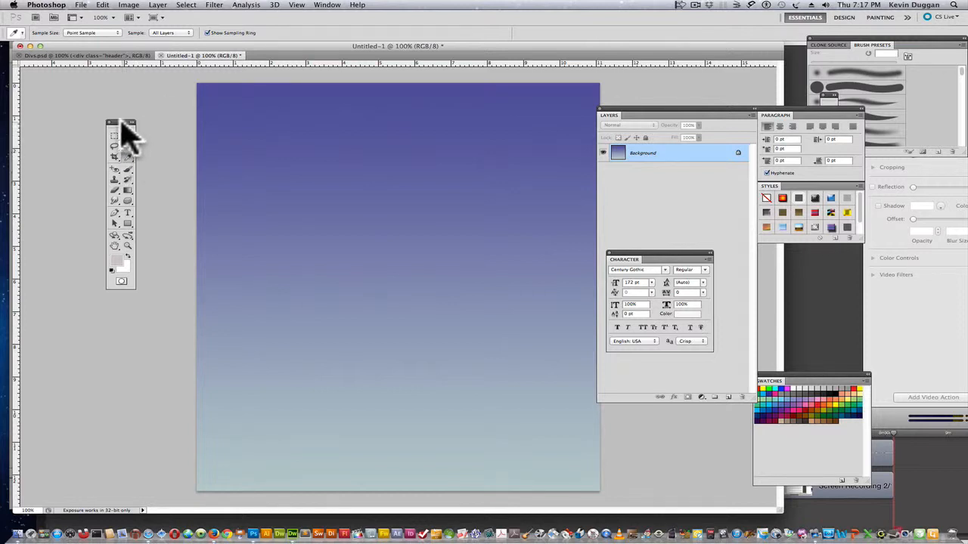
{"action": "left_click_drag", "start_coordinate": [121, 121], "coordinate": [225, 114]}
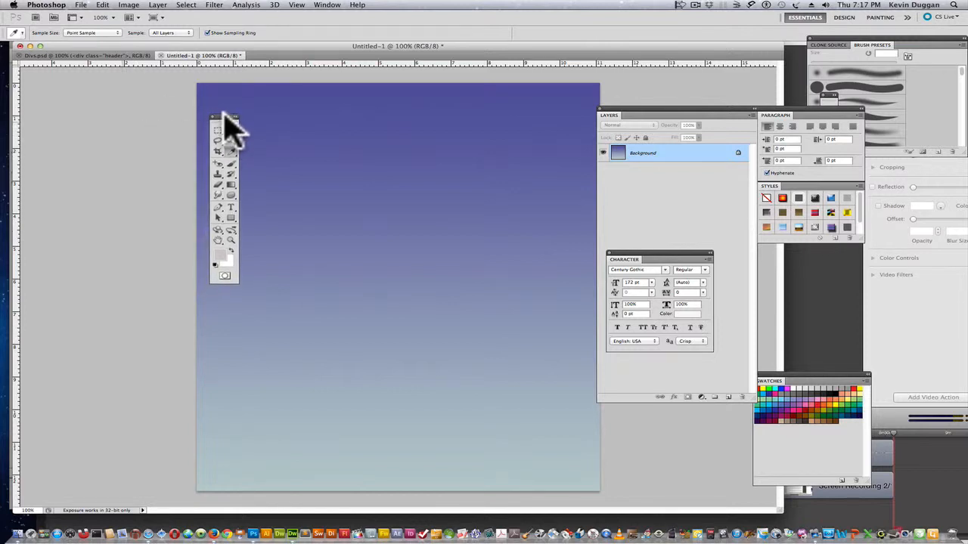
{"action": "left_click", "coordinate": [231, 487]}
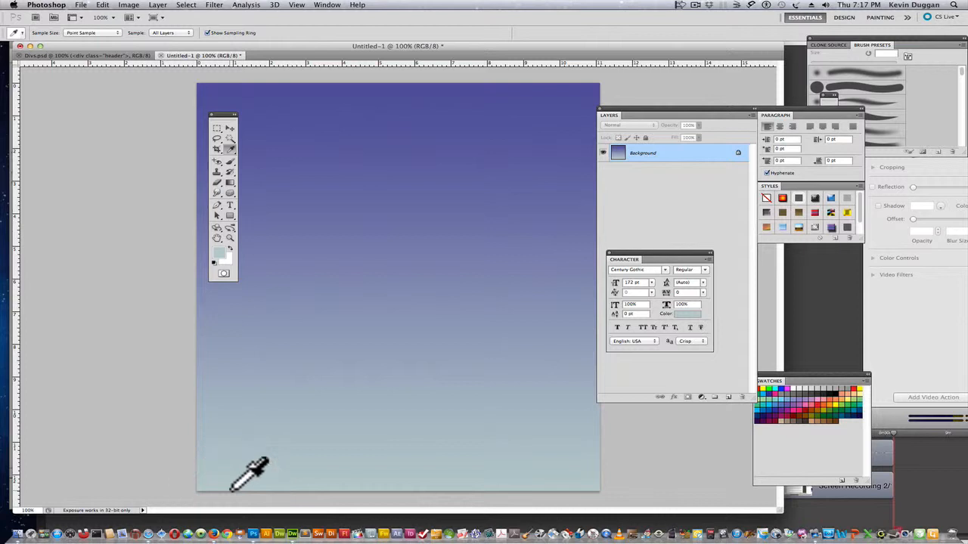
{"action": "left_click", "coordinate": [219, 257]}
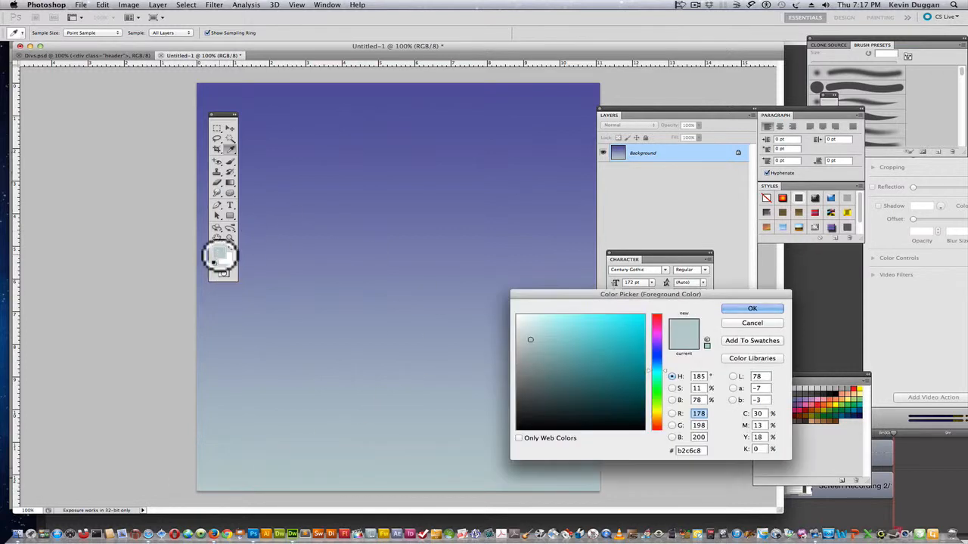
{"action": "left_click", "coordinate": [696, 450]}
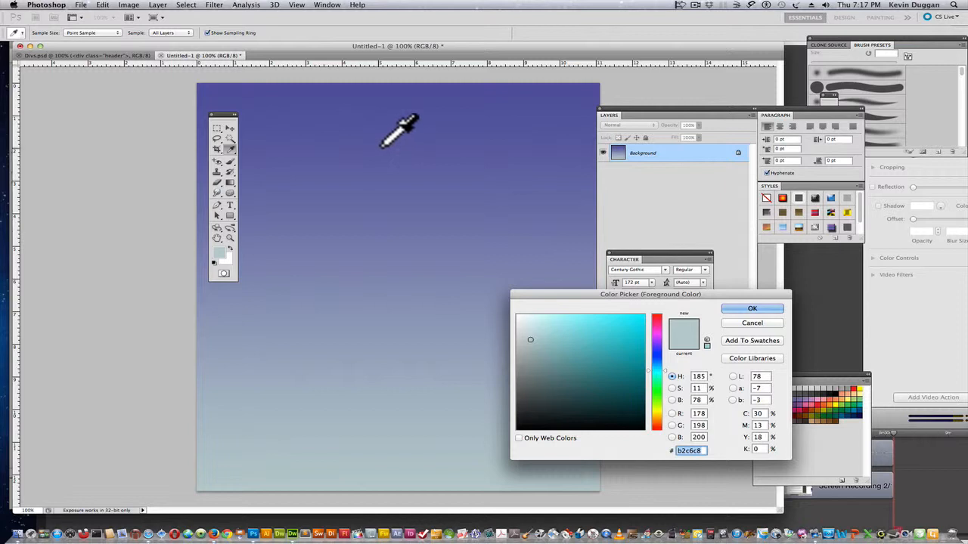
{"action": "left_click", "coordinate": [749, 310]}
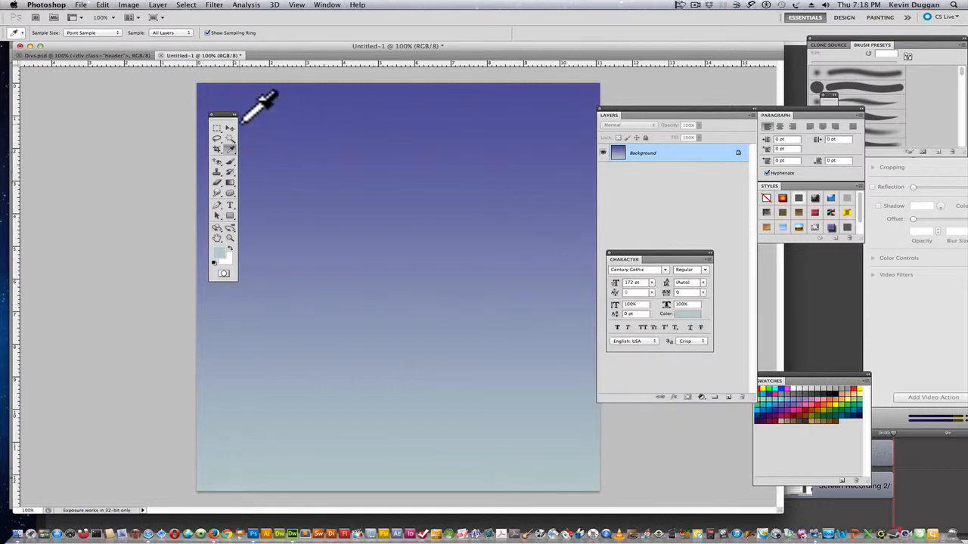
{"action": "left_click_drag", "start_coordinate": [223, 113], "coordinate": [486, 115]}
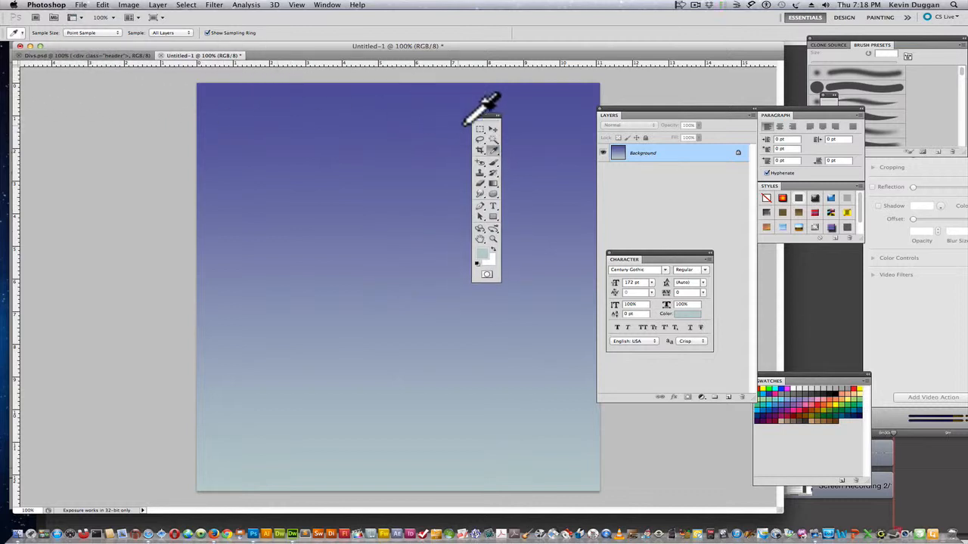
Crop the gradient canvas to a full-height vertical strip about 26 pixels wide along its left edge.
{"action": "left_click", "coordinate": [480, 151]}
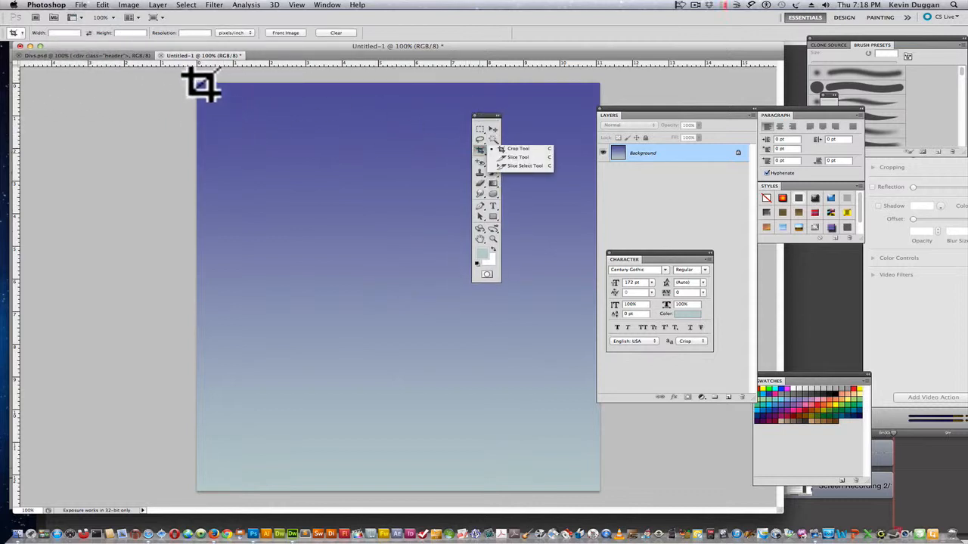
{"action": "mouse_move", "coordinate": [198, 83]}
{"action": "left_mouse_down"}
{"action": "mouse_move", "coordinate": [210, 103]}
{"action": "mouse_move", "coordinate": [208, 494]}
{"action": "left_mouse_up"}
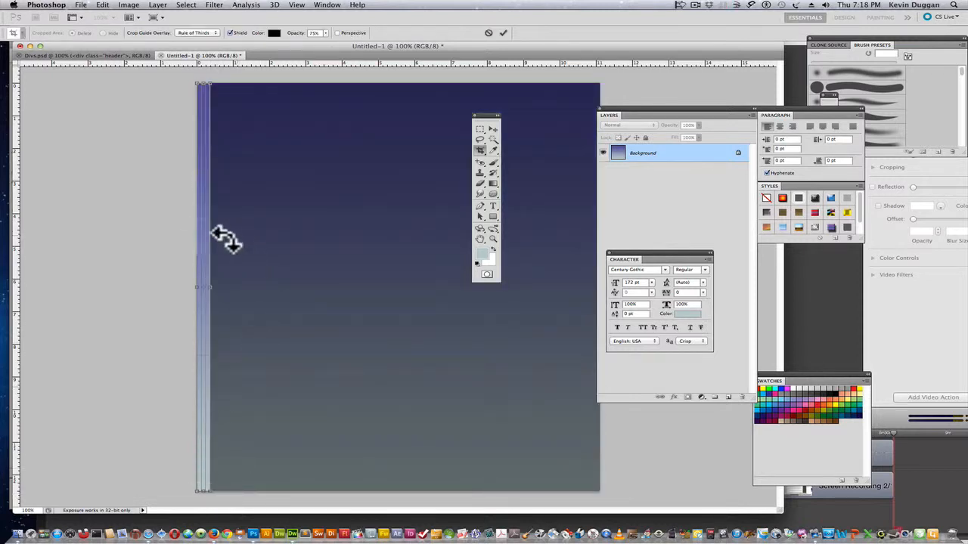
{"action": "key", "text": "Return"}
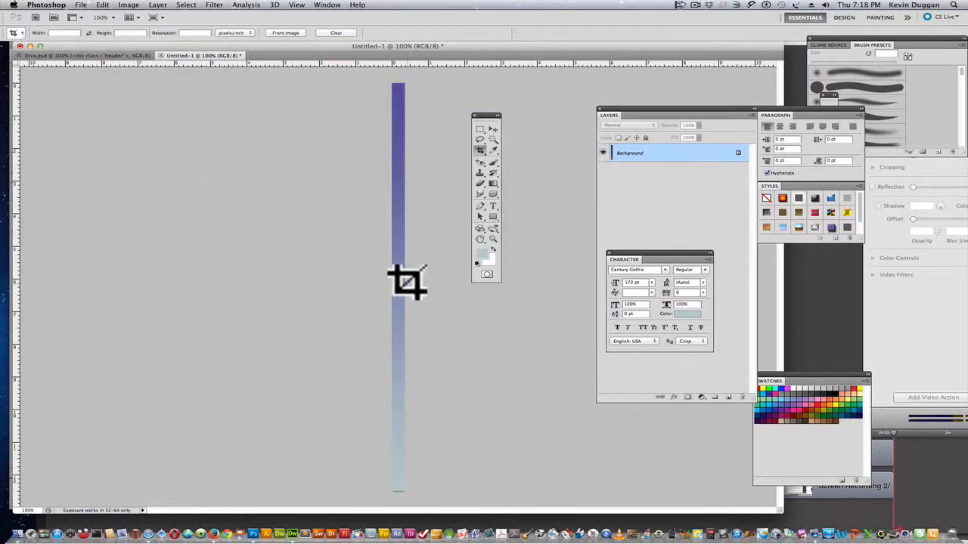
{"action": "left_click_drag", "start_coordinate": [356, 46], "coordinate": [338, 47]}
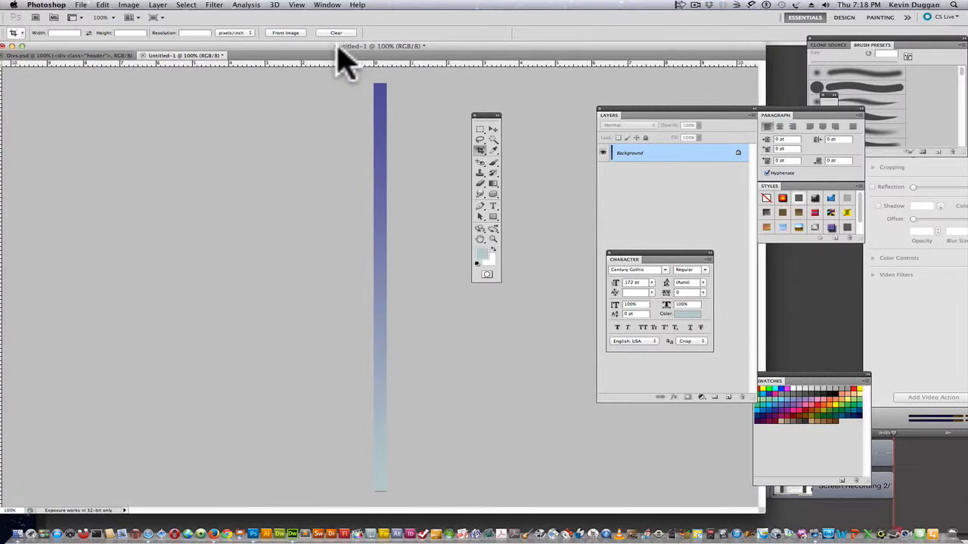
{"action": "left_click", "coordinate": [81, 5]}
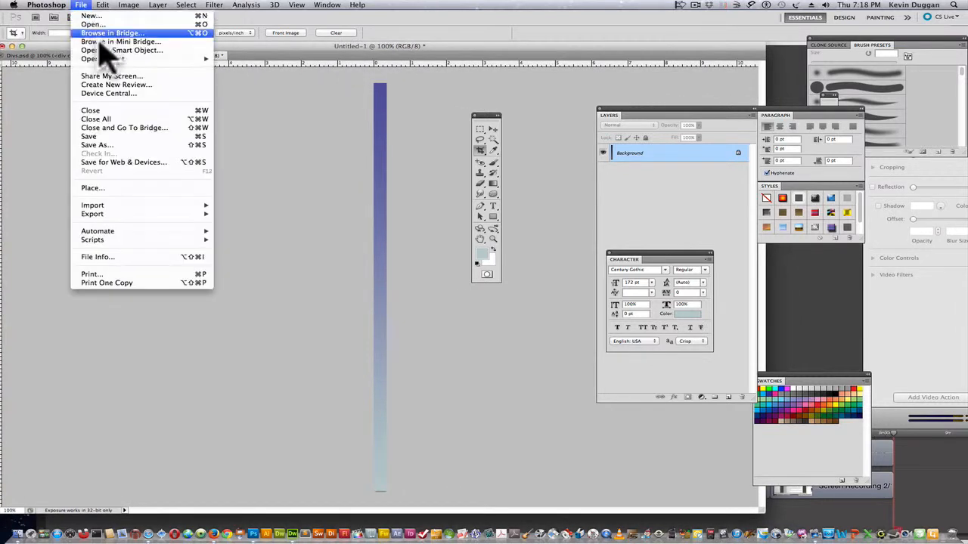
{"action": "left_click", "coordinate": [125, 146]}
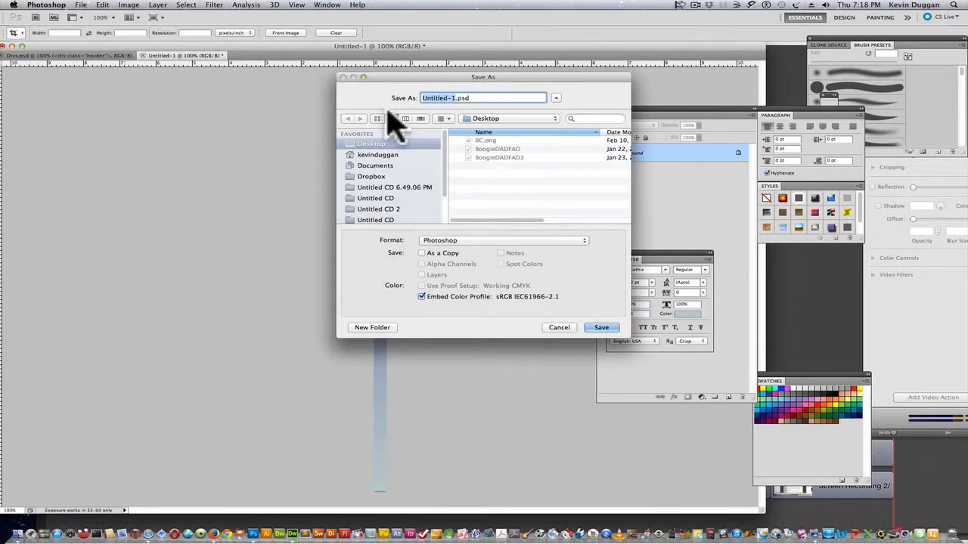
{"action": "left_click", "coordinate": [558, 328]}
Save the gradient strip for the web as a maximum-quality JPEG named bkgrad.jpg on the Desktop.
{"action": "left_click", "coordinate": [81, 6]}
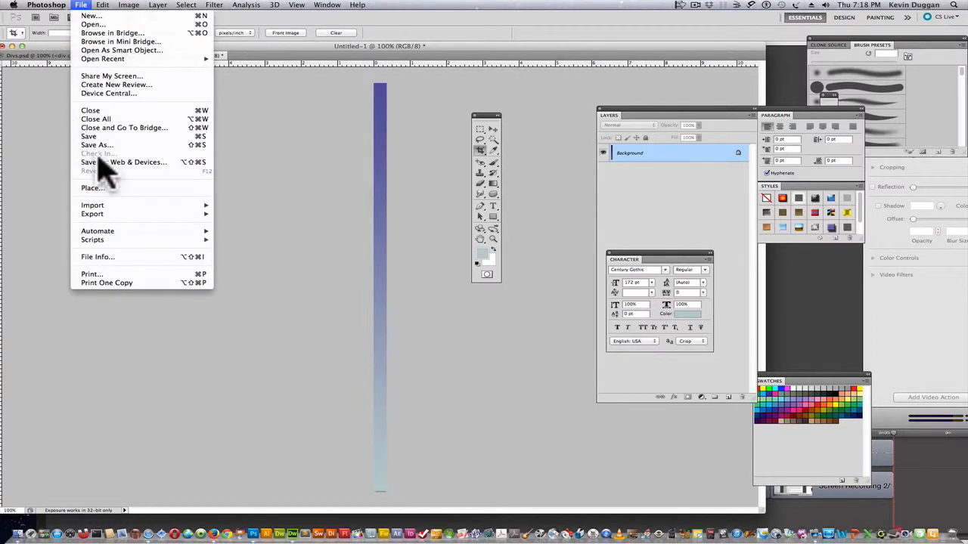
{"action": "left_click", "coordinate": [121, 162]}
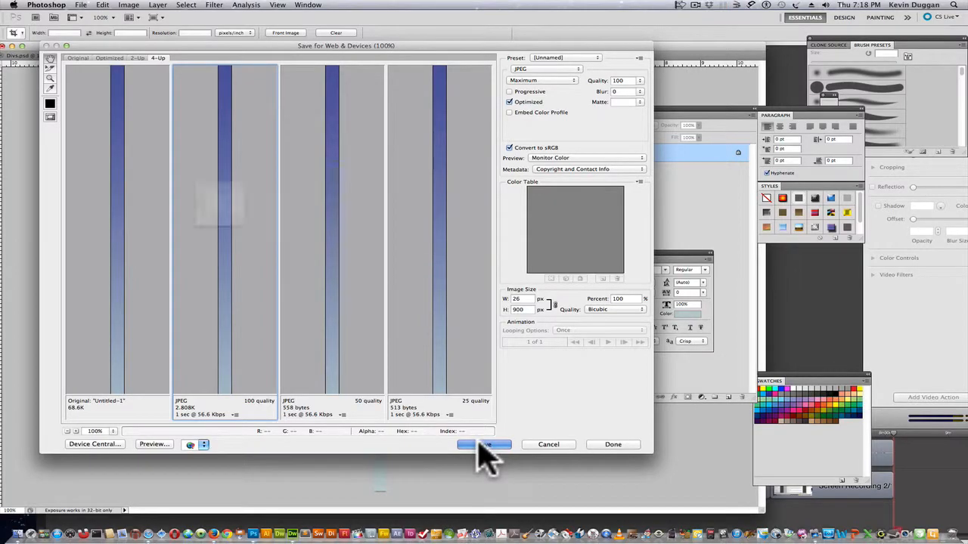
{"action": "left_click", "coordinate": [481, 445]}
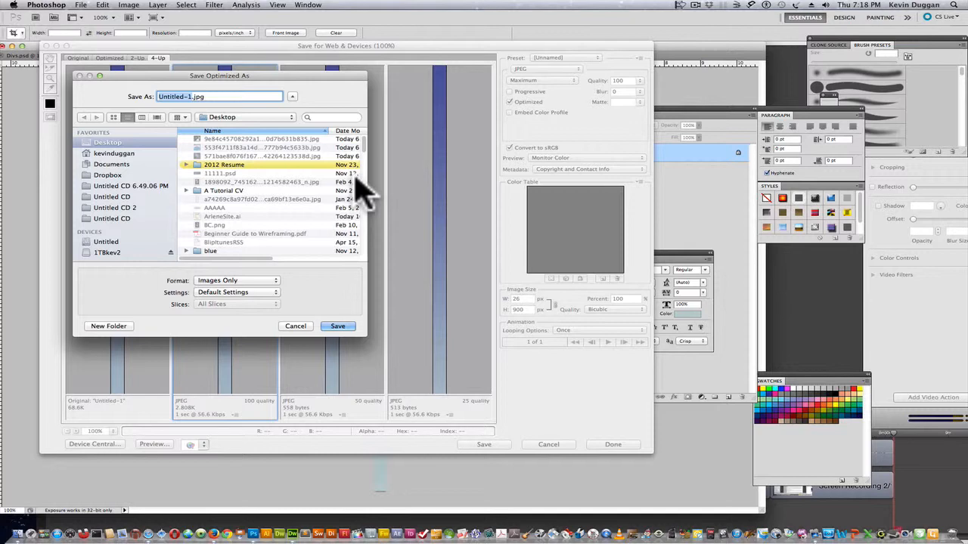
{"action": "type", "text": "bg"}
{"action": "key", "text": "Return"}
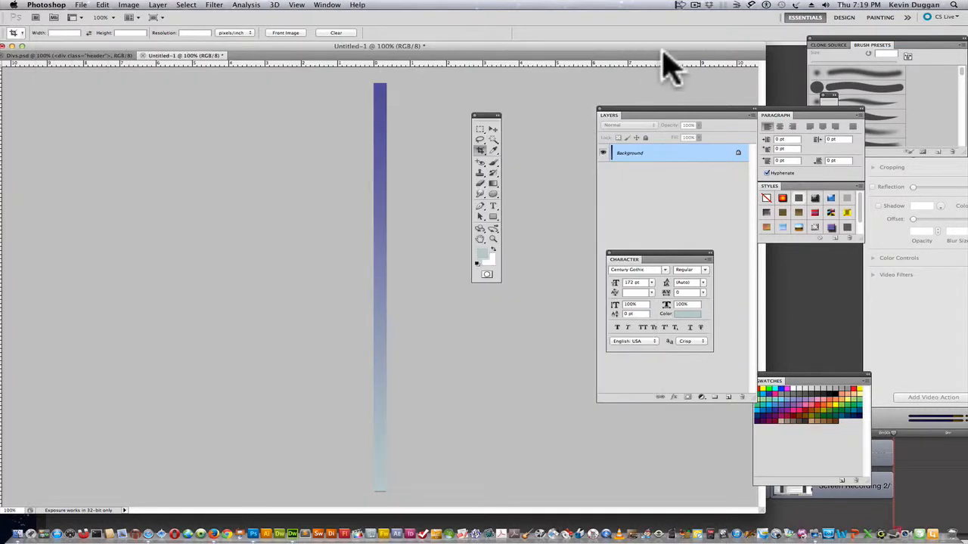
Move the gradient document aside, switch to Dreamweaver and show the page's CSS style rules.
{"action": "left_click_drag", "start_coordinate": [656, 46], "coordinate": [360, 95]}
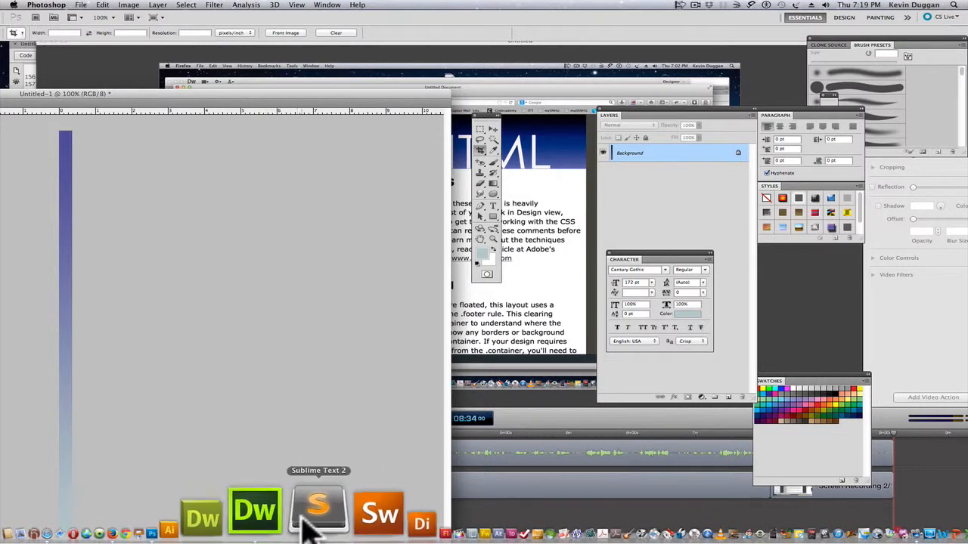
{"action": "left_click", "coordinate": [297, 526]}
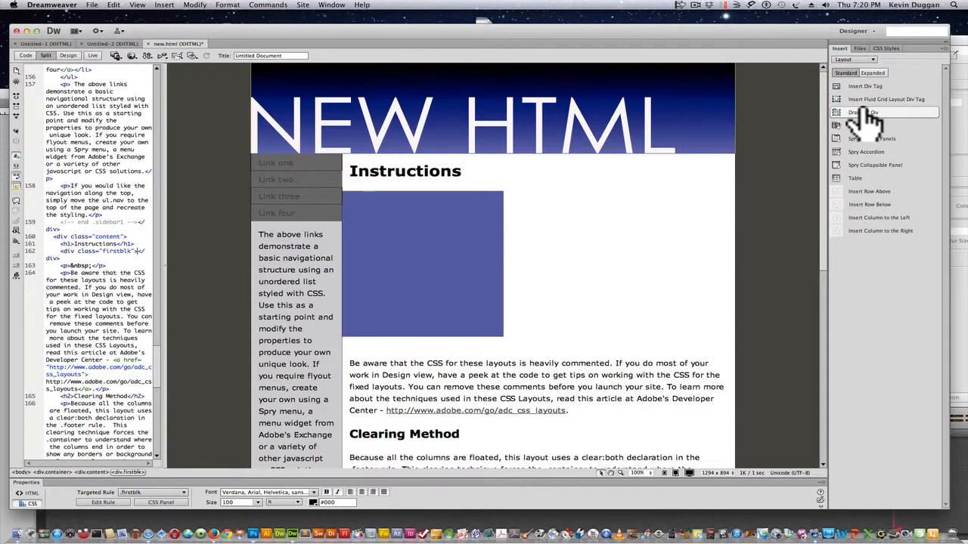
{"action": "left_click", "coordinate": [882, 47]}
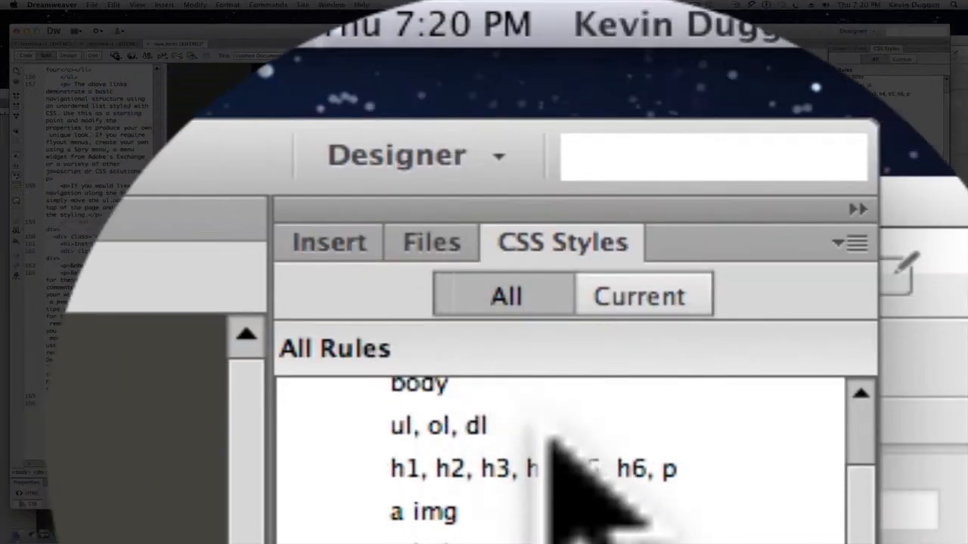
Set the body rule's background color to white, #FFFFFF.
{"action": "left_click", "coordinate": [454, 389]}
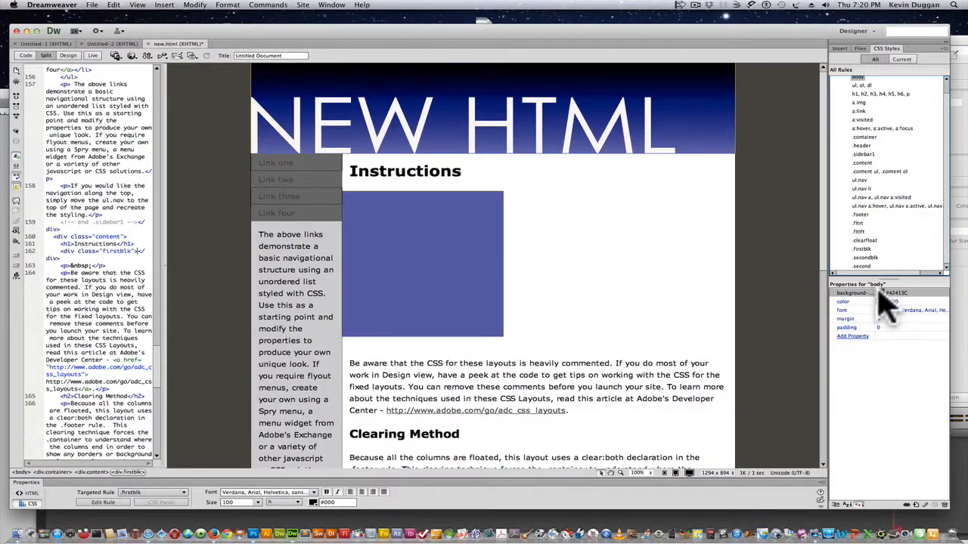
{"action": "left_click", "coordinate": [879, 293]}
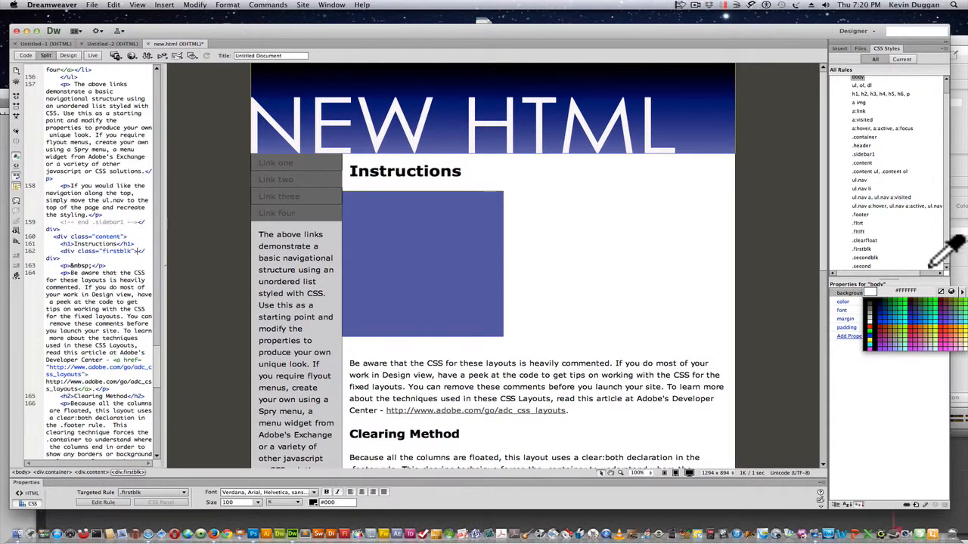
{"action": "left_click", "coordinate": [944, 125]}
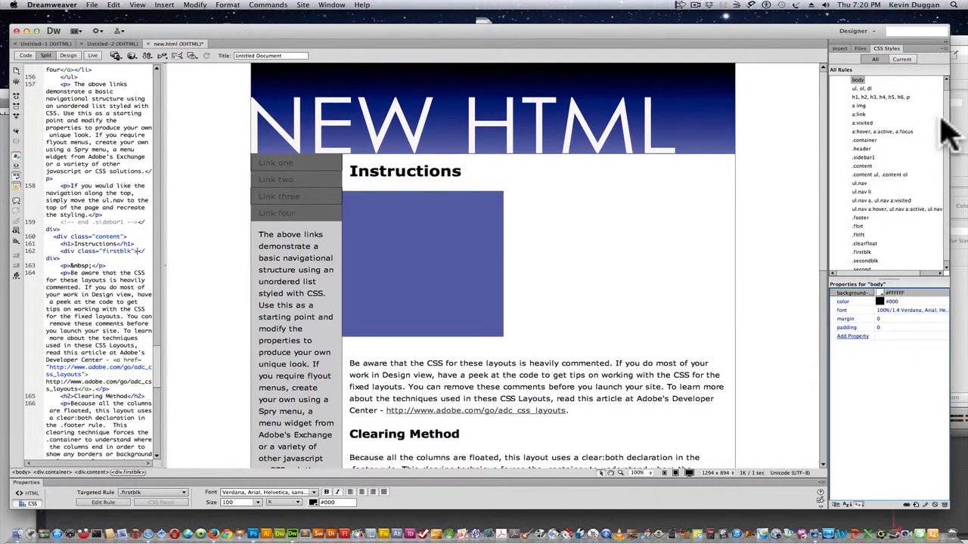
Edit the body rule to use bkgrad.jpg from the Desktop as its background image, copying the file into the site's root folder.
{"action": "double_click", "coordinate": [857, 80]}
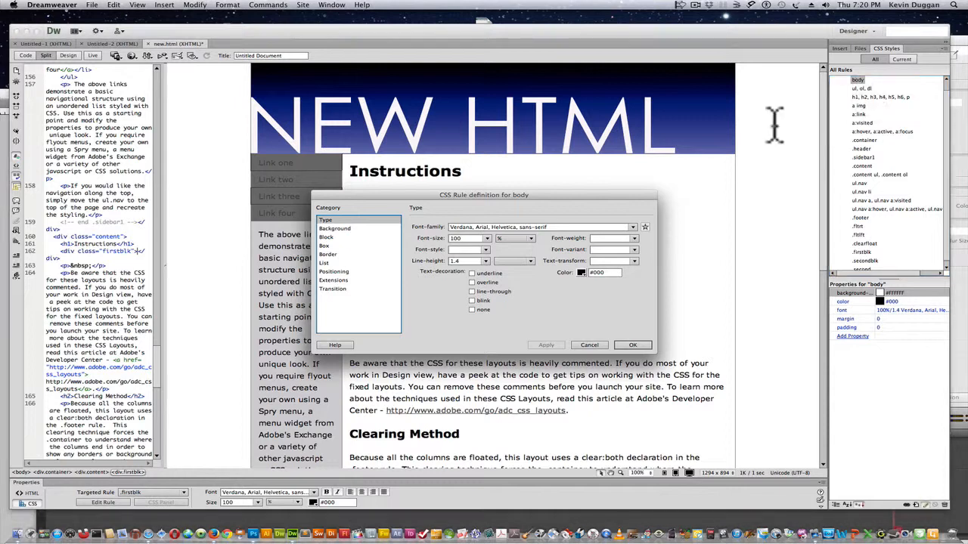
{"action": "left_click", "coordinate": [337, 228]}
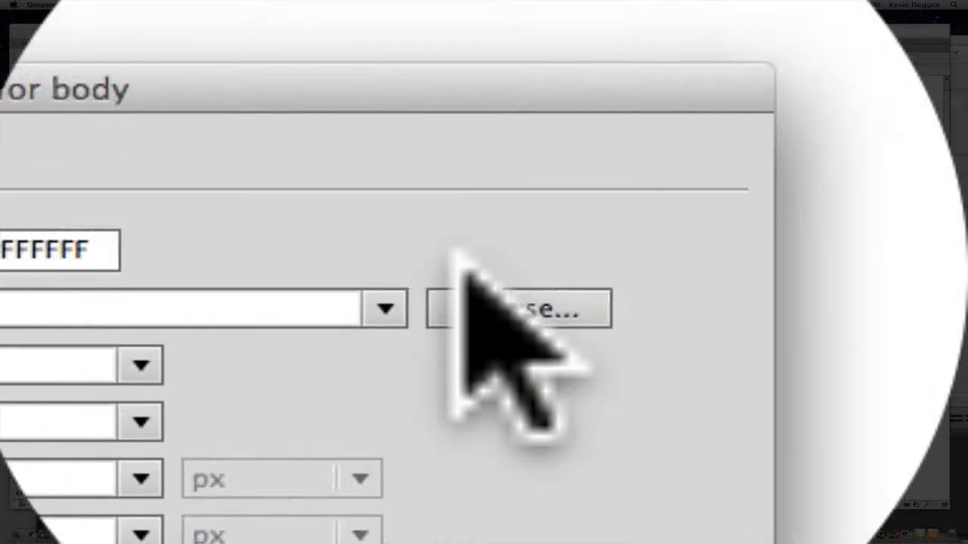
{"action": "left_click", "coordinate": [605, 240]}
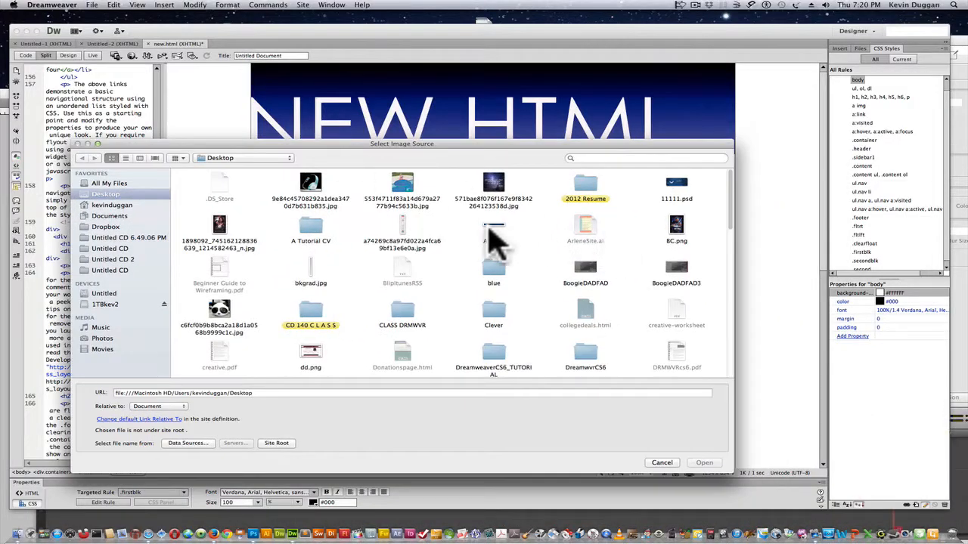
{"action": "left_click", "coordinate": [313, 277]}
{"action": "left_click", "coordinate": [707, 463]}
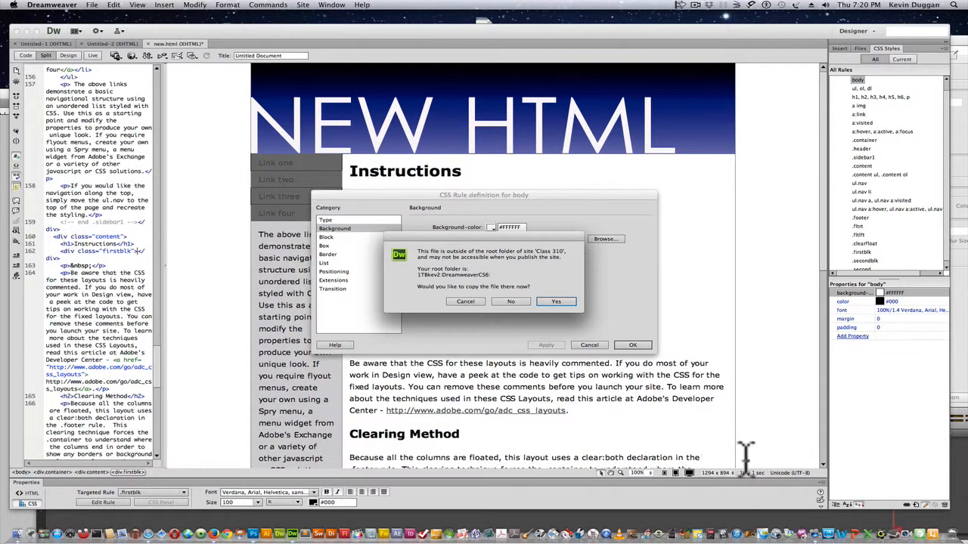
{"action": "left_click", "coordinate": [555, 303]}
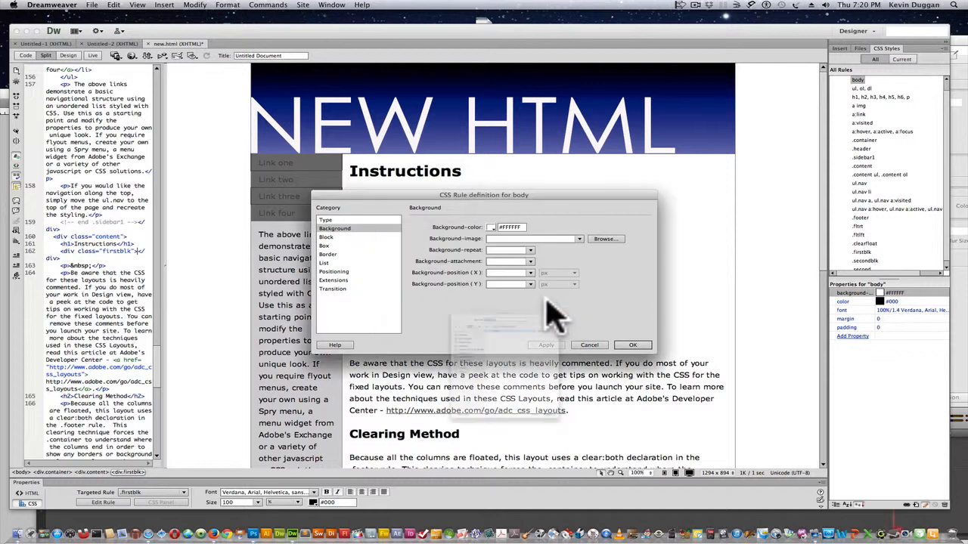
{"action": "left_click", "coordinate": [636, 514]}
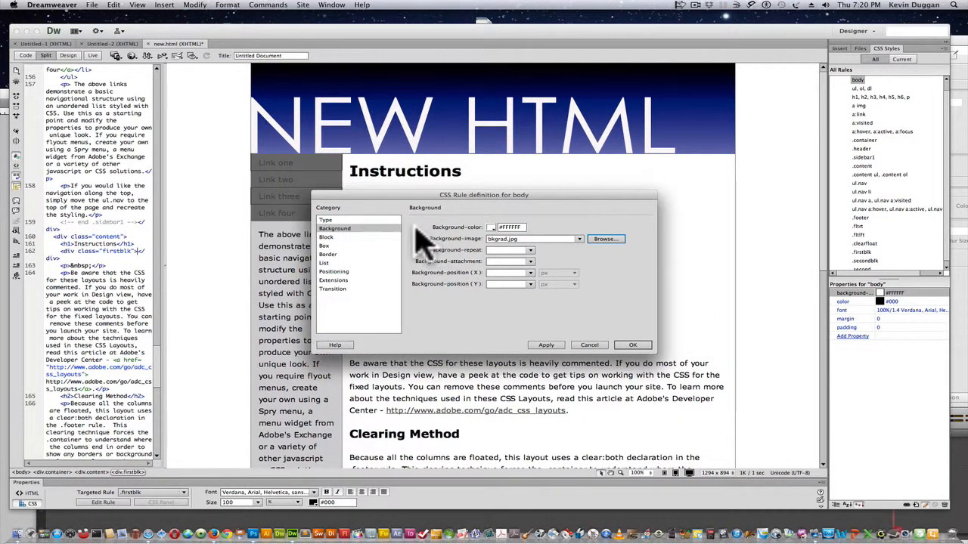
Set the body background image to repeat-x and accept the rule definition.
{"action": "left_click", "coordinate": [529, 273]}
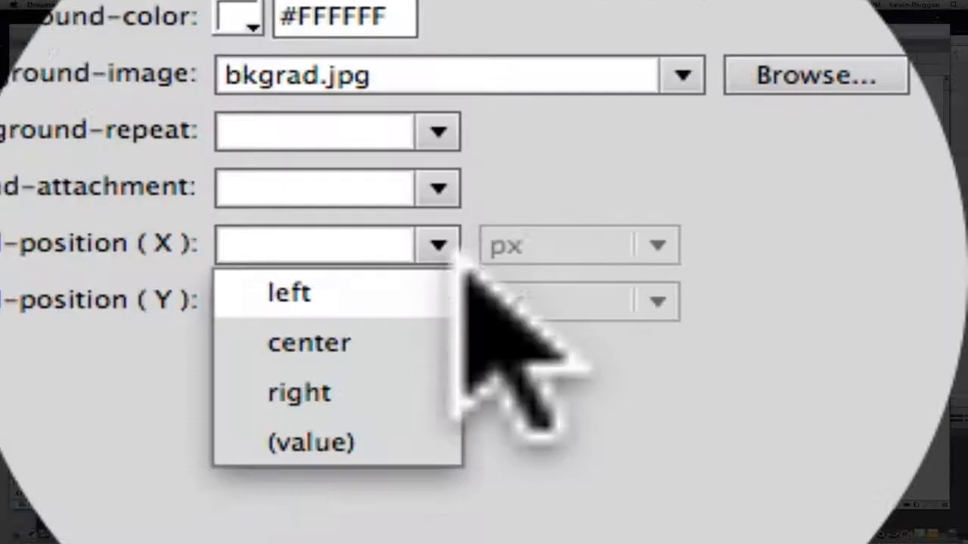
{"action": "left_click", "coordinate": [564, 255]}
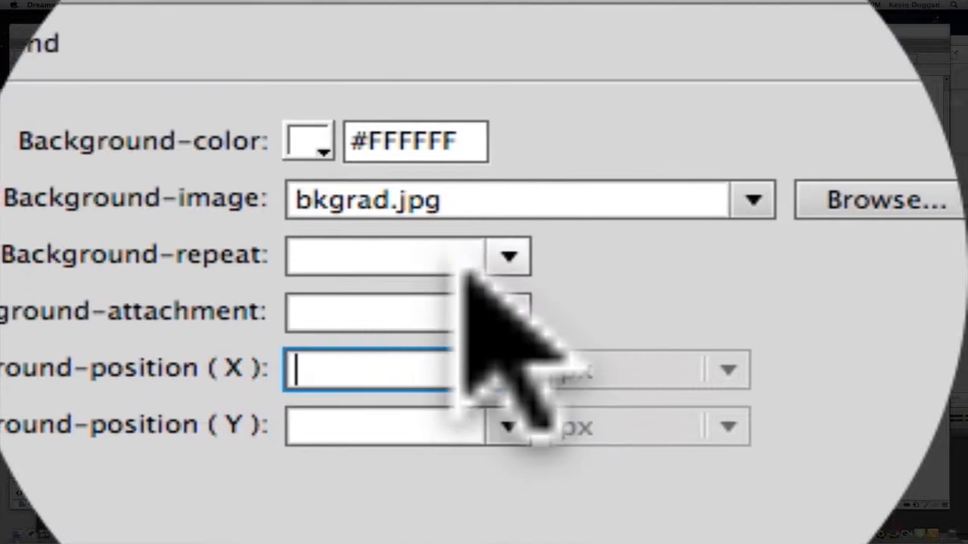
{"action": "left_click", "coordinate": [462, 263]}
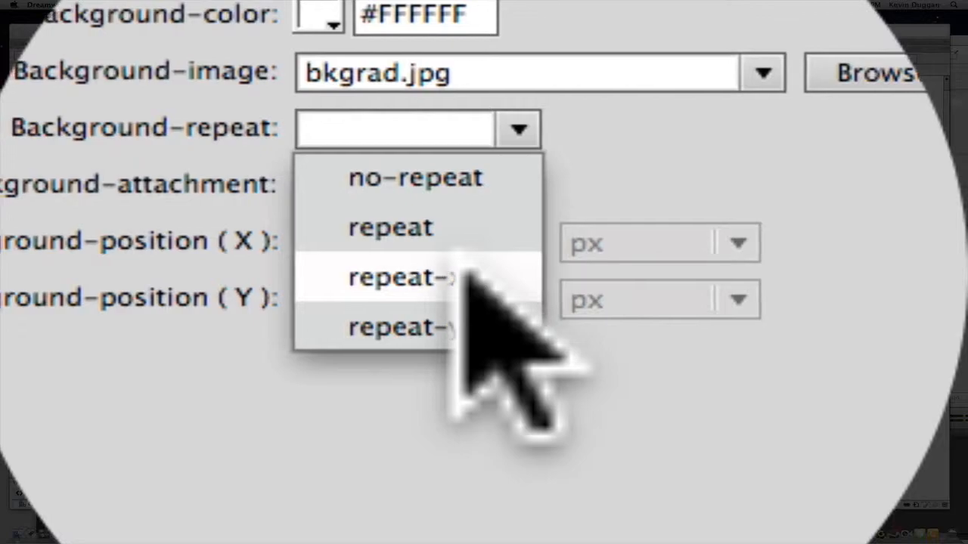
{"action": "left_click", "coordinate": [463, 266]}
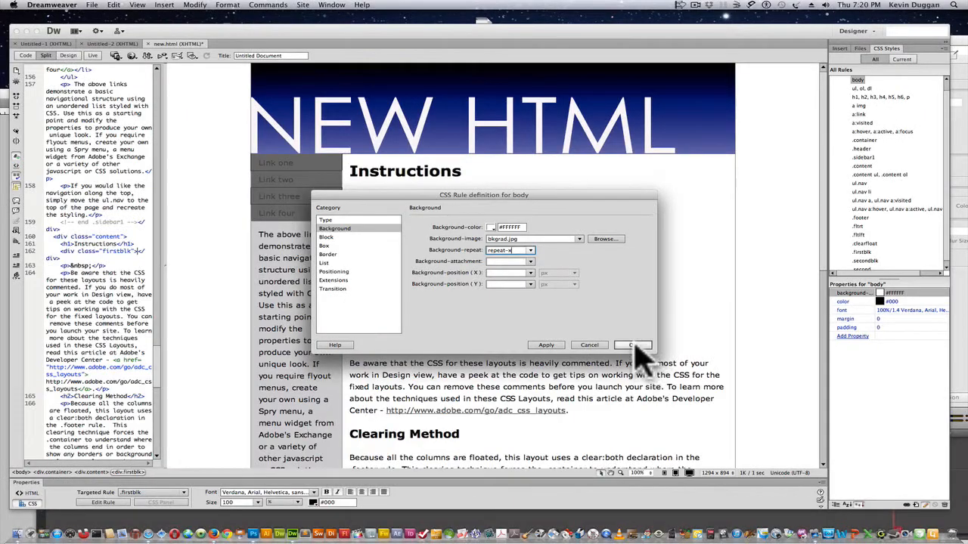
{"action": "left_click", "coordinate": [634, 346]}
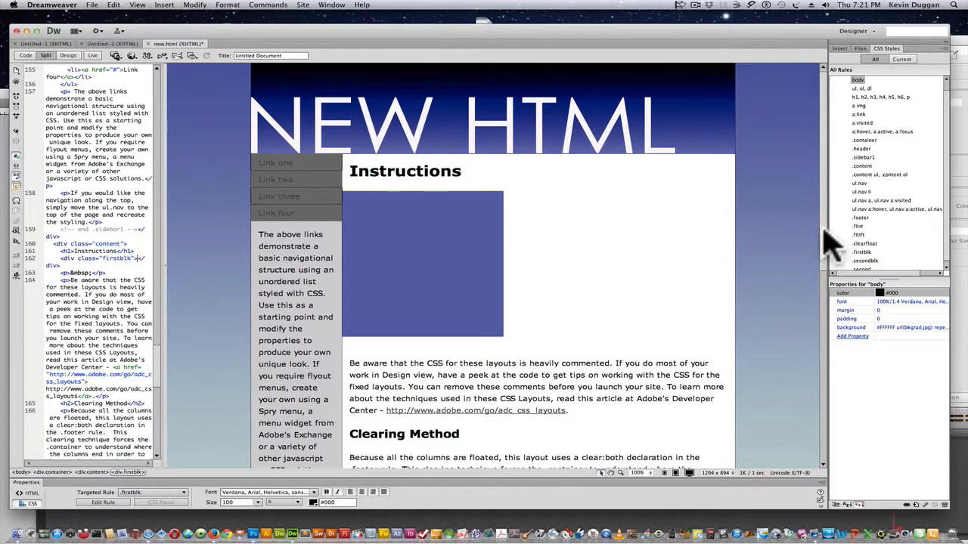
Check where the gradient ends down the page, set the body rule's background color to #b2c6c8, and check the transition.
{"action": "scroll", "coordinate": [824, 287], "scroll_direction": "down", "scroll_amount": 10}
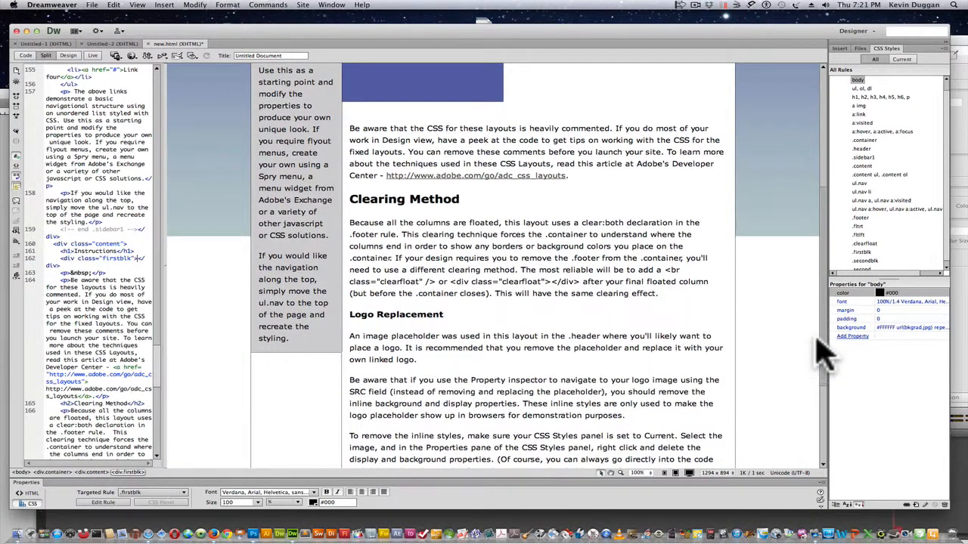
{"action": "scroll", "coordinate": [820, 317], "scroll_direction": "up", "scroll_amount": 10}
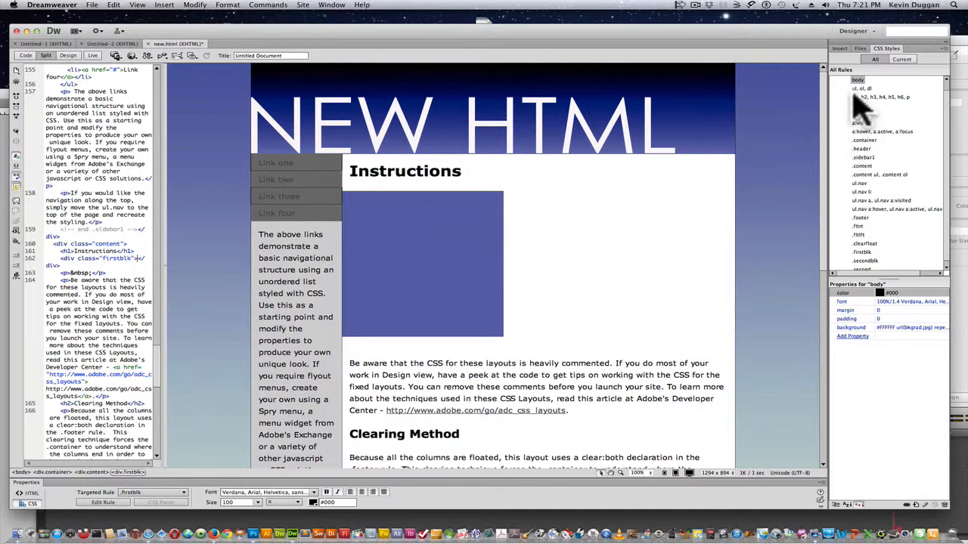
{"action": "double_click", "coordinate": [856, 81]}
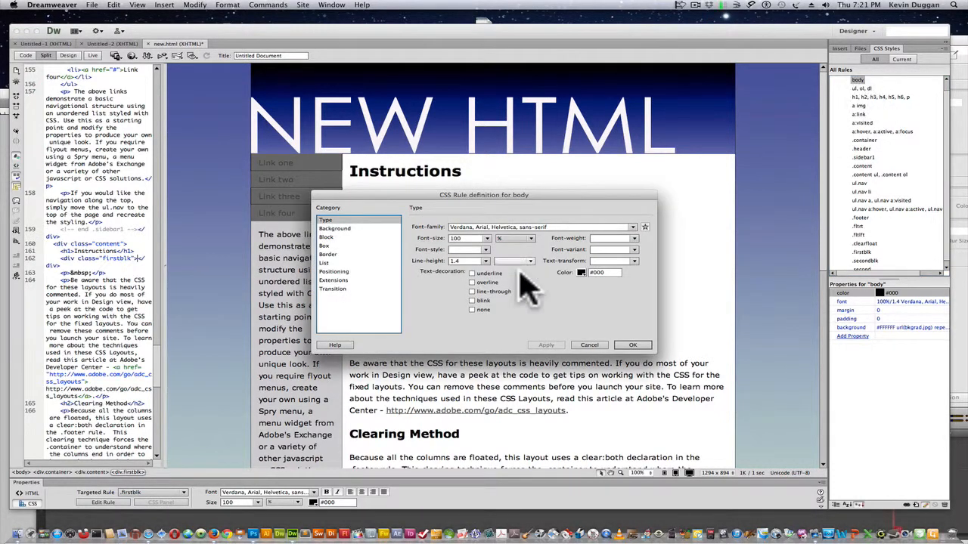
{"action": "left_click", "coordinate": [348, 229]}
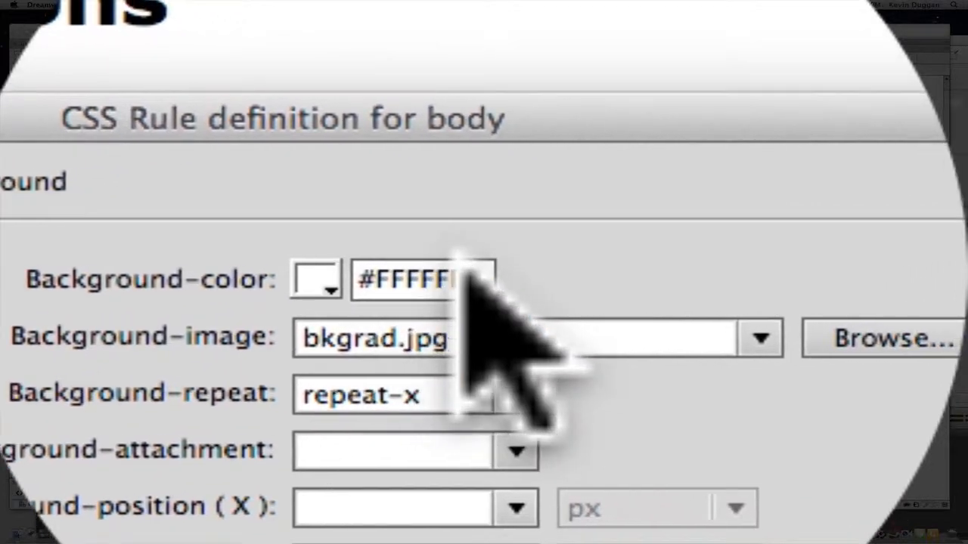
{"action": "left_click", "coordinate": [531, 270]}
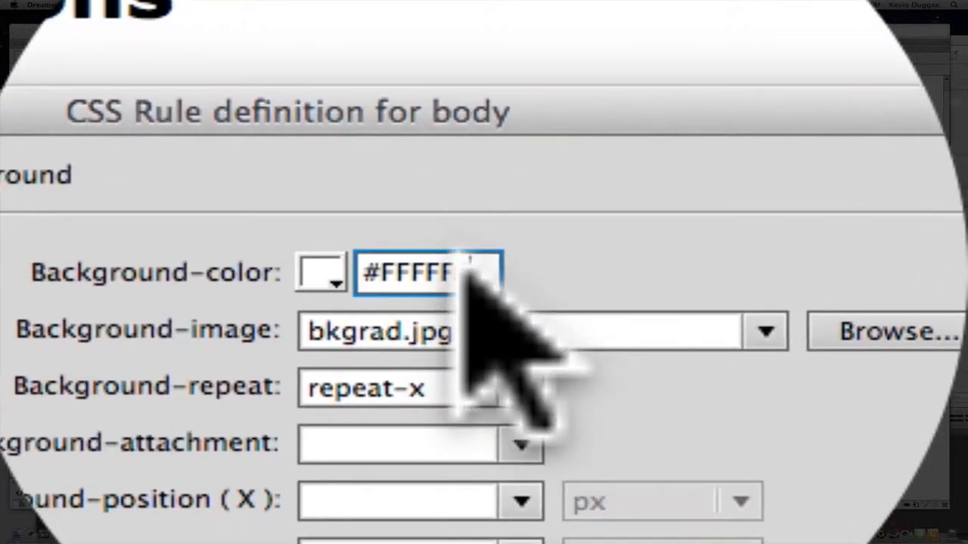
{"action": "left_click_drag", "start_coordinate": [542, 270], "coordinate": [438, 271]}
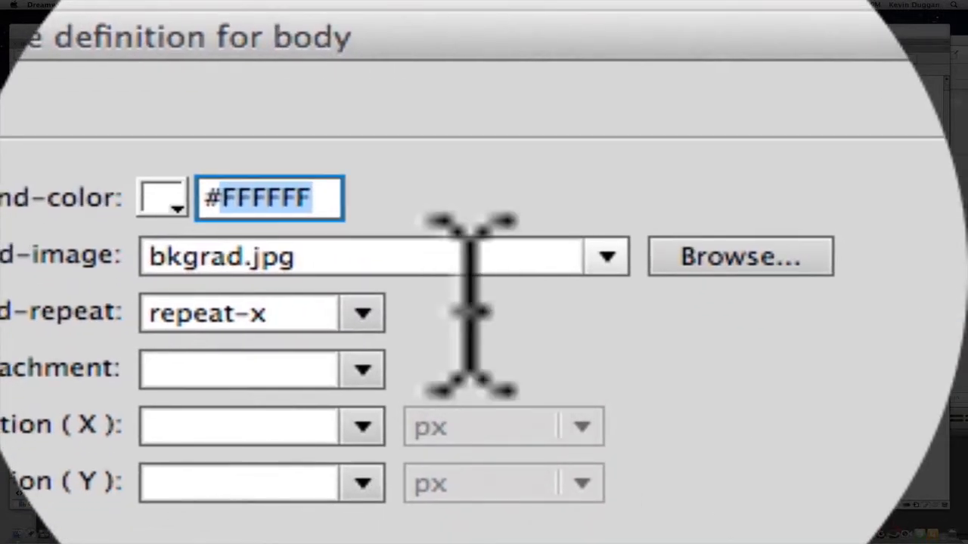
{"action": "type", "text": "b2c6c8"}
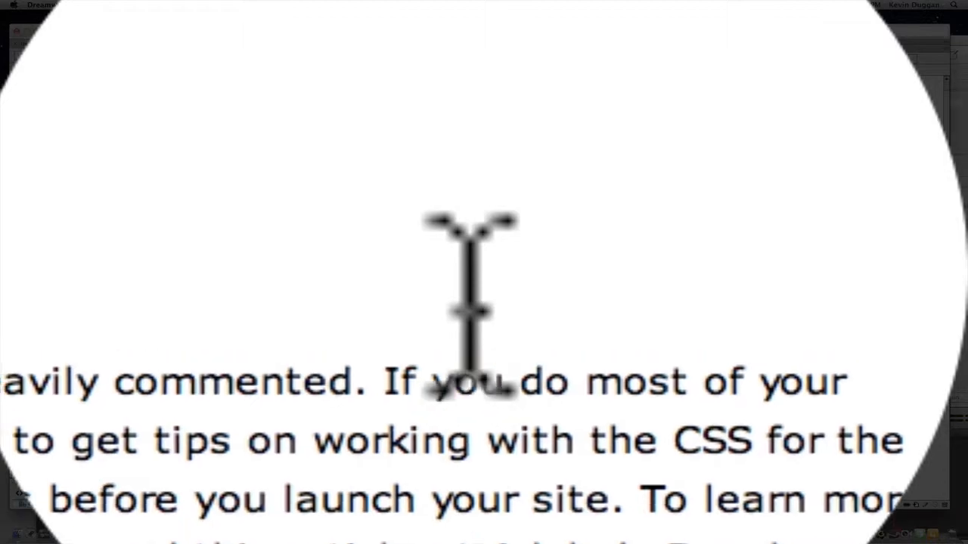
{"action": "scroll", "coordinate": [825, 163], "scroll_direction": "down", "scroll_amount": 10}
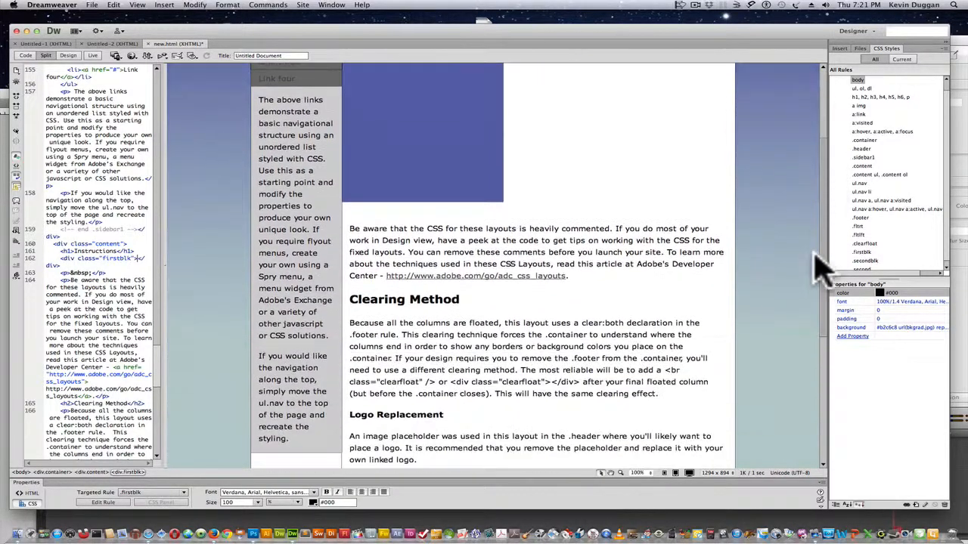
Look over the page down to the footer against the new background and save new.html.
{"action": "scroll", "coordinate": [824, 386], "scroll_direction": "up", "scroll_amount": 10}
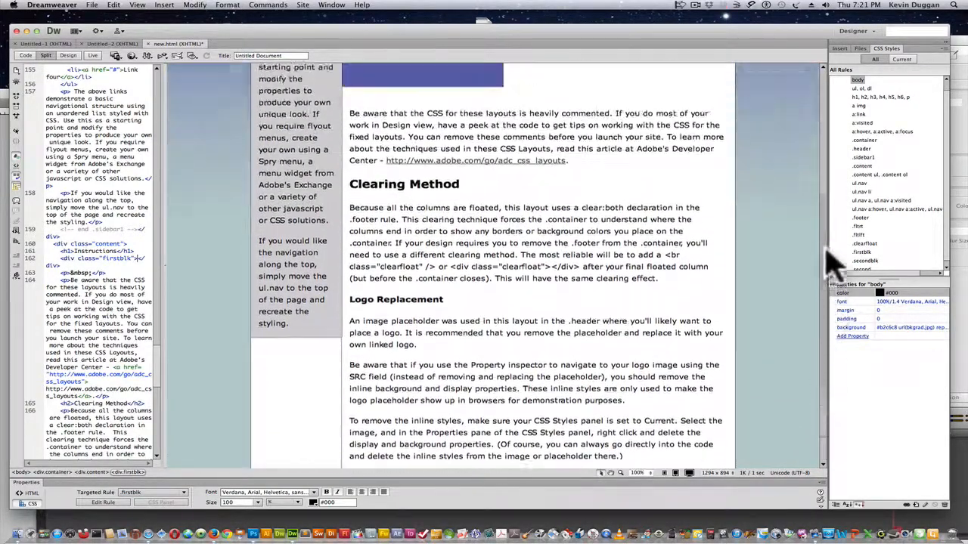
{"action": "scroll", "coordinate": [830, 340], "scroll_direction": "down", "scroll_amount": 5}
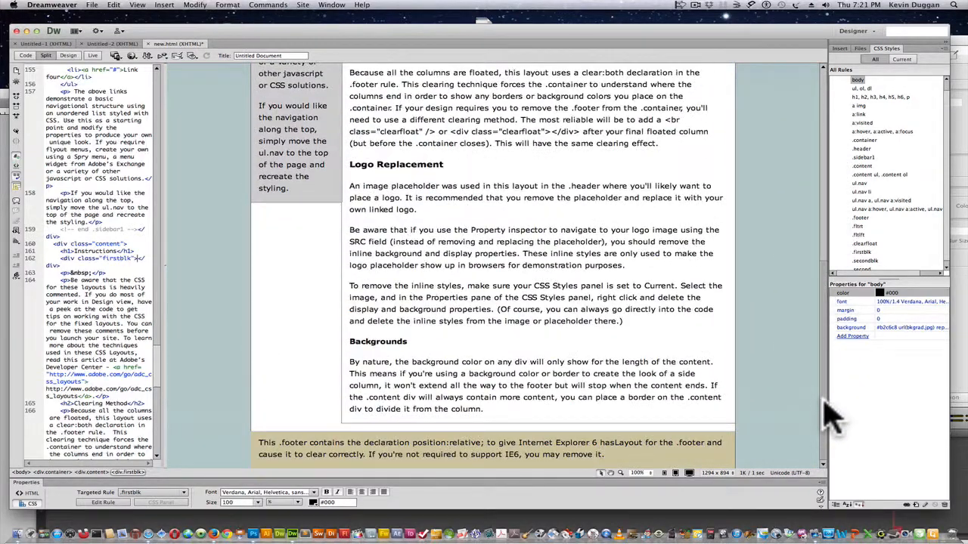
{"action": "scroll", "coordinate": [824, 279], "scroll_direction": "up", "scroll_amount": 6}
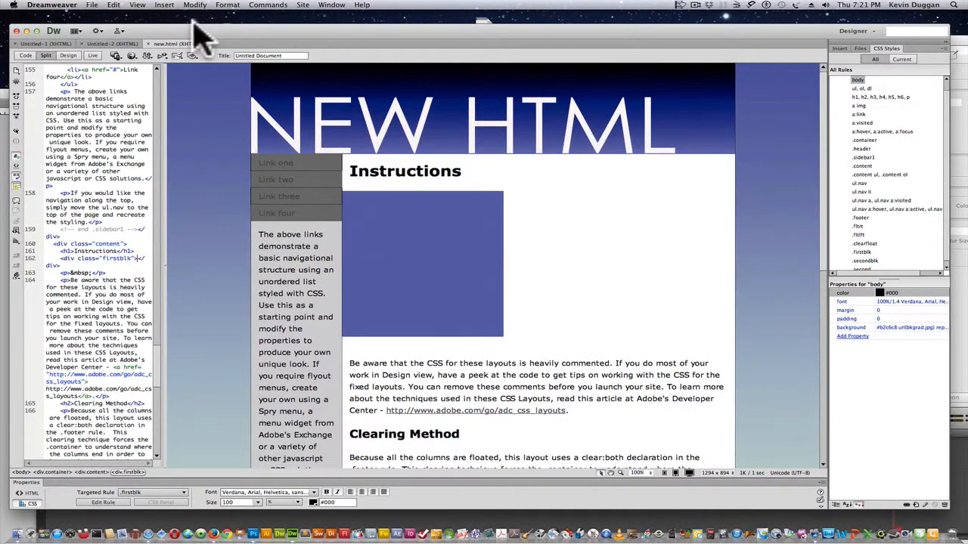
{"action": "left_click", "coordinate": [92, 5]}
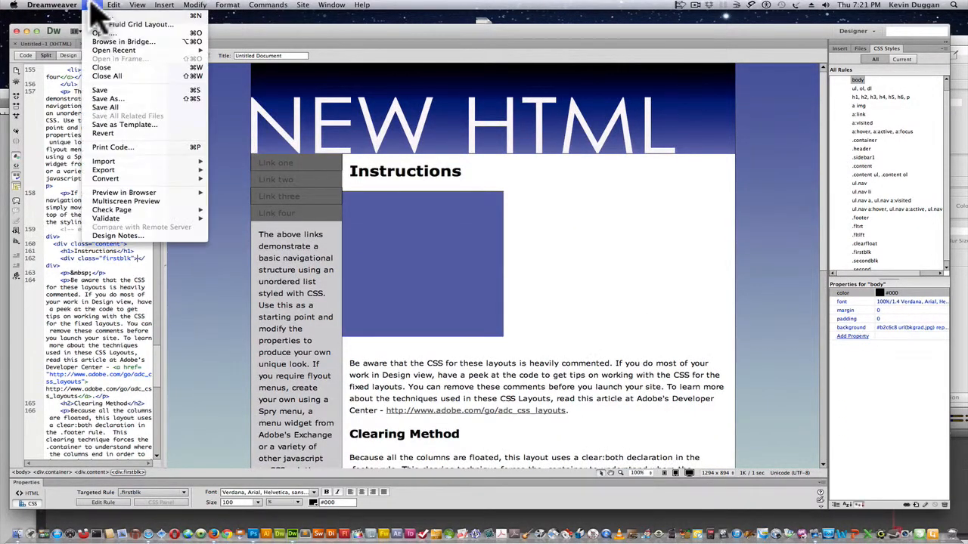
{"action": "left_click", "coordinate": [112, 89]}
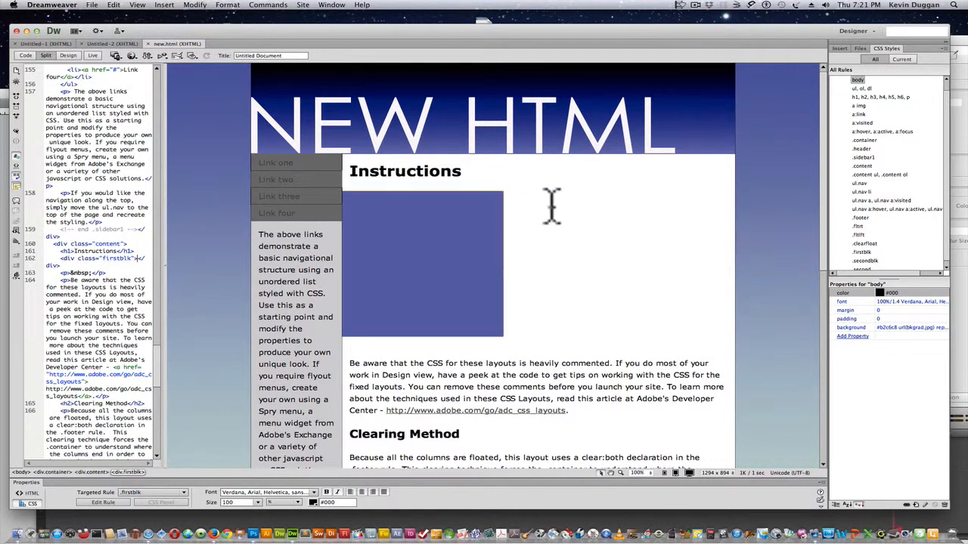
Preview new.html in Firefox, enlarge the browser window to examine the gradient background, and move the window aside to reveal Dreamweaver.
{"action": "left_click", "coordinate": [92, 5]}
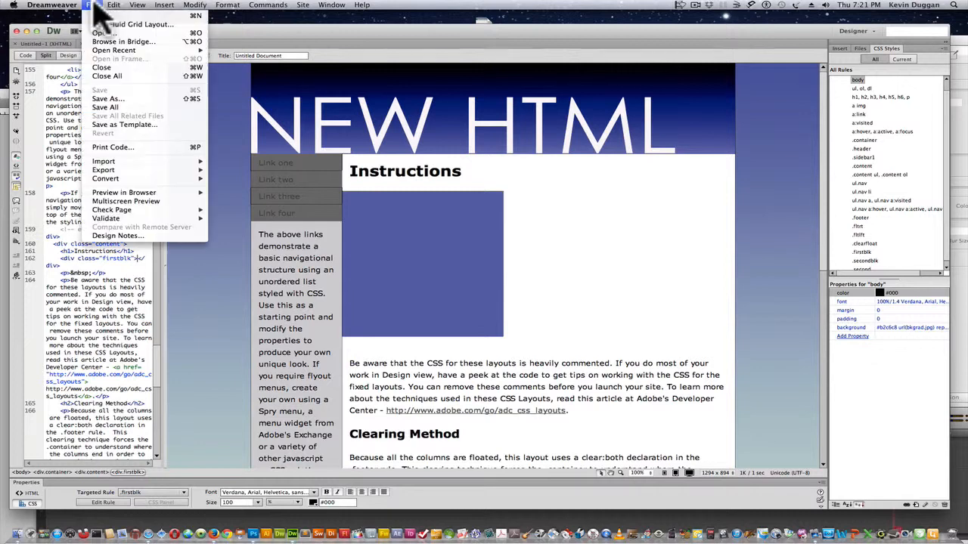
{"action": "mouse_move", "coordinate": [166, 194]}
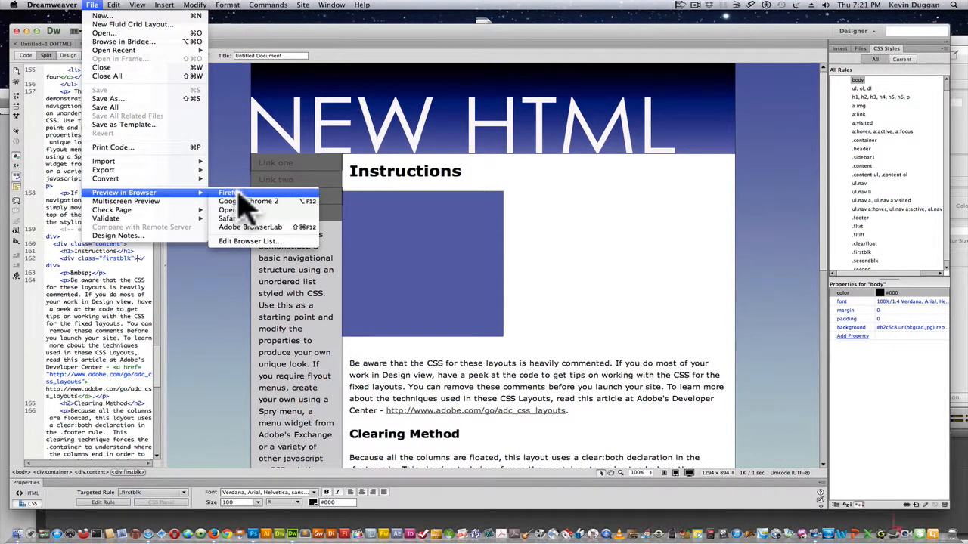
{"action": "left_click", "coordinate": [241, 193]}
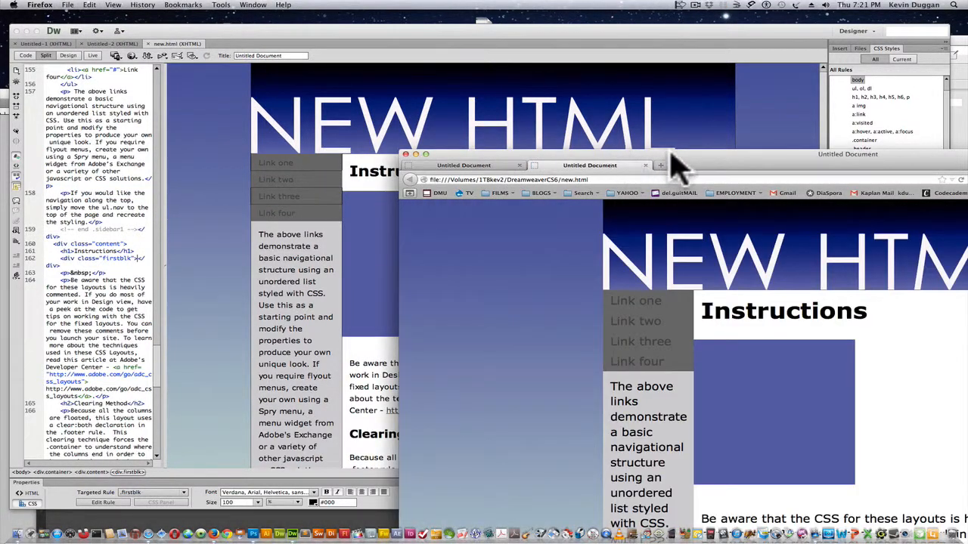
{"action": "left_click_drag", "start_coordinate": [697, 154], "coordinate": [313, 14]}
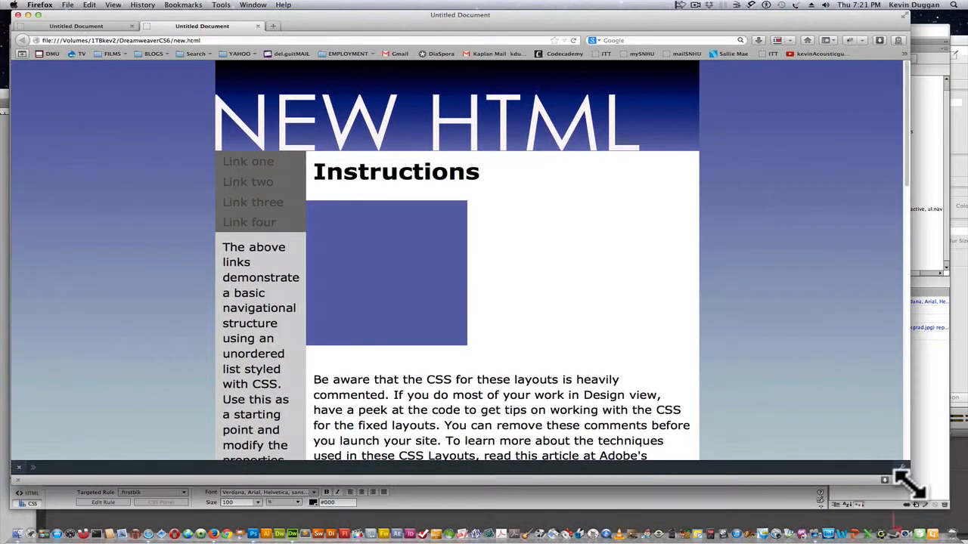
{"action": "left_click_drag", "start_coordinate": [927, 490], "coordinate": [913, 530]}
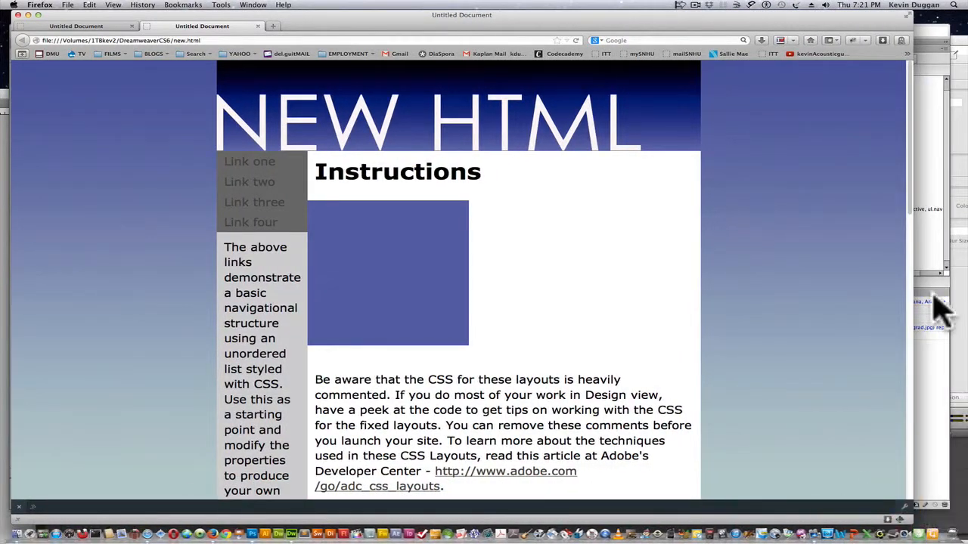
{"action": "left_click_drag", "start_coordinate": [909, 204], "coordinate": [929, 71]}
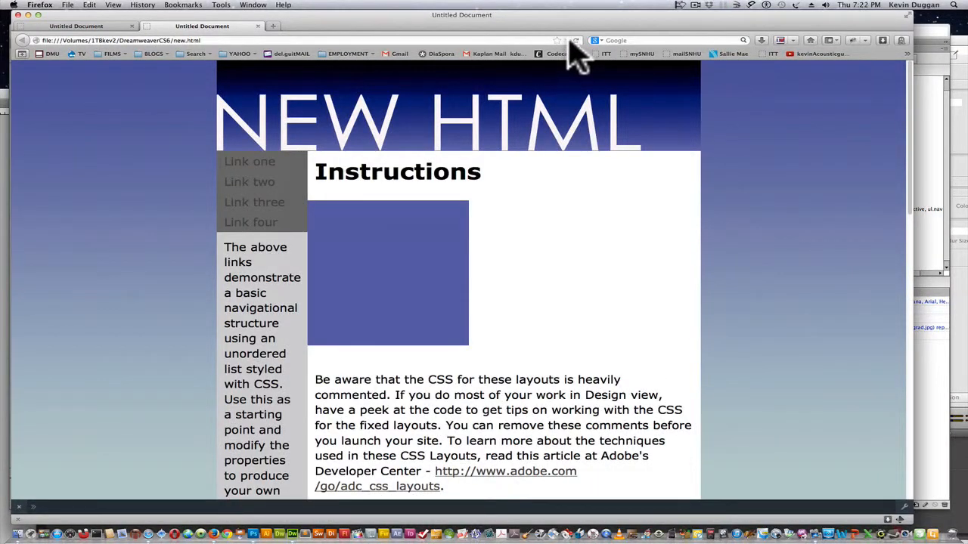
{"action": "left_click_drag", "start_coordinate": [391, 22], "coordinate": [534, 198]}
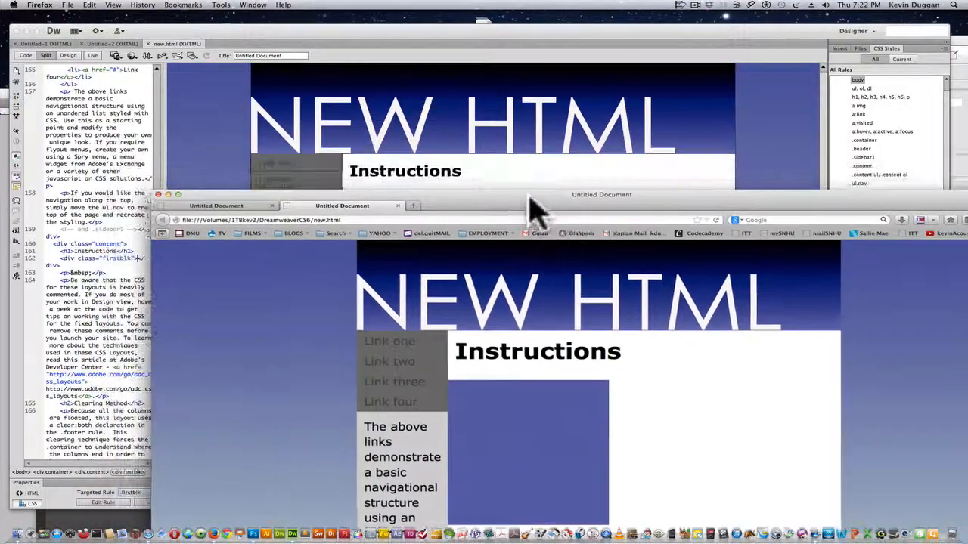